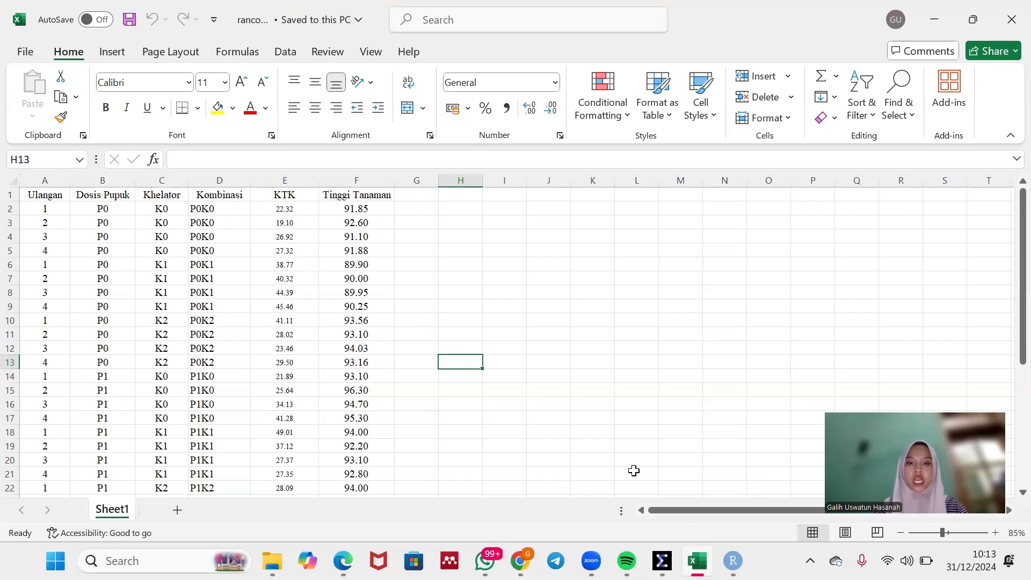
- Switch to the RANCOB FIX.sav dataset in SPSS and show its variable definitions
mouse_move(662, 561)
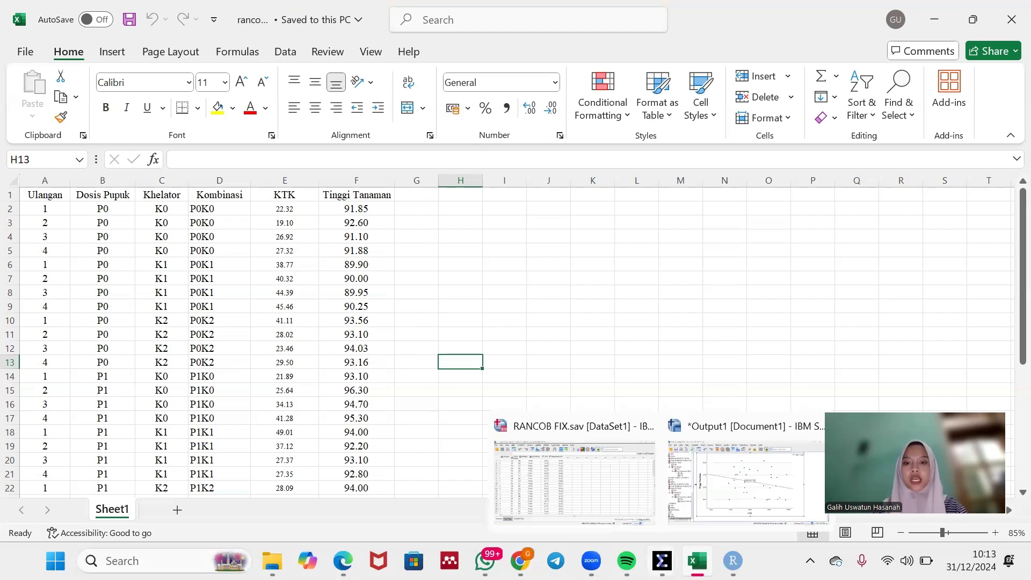
left_click(595, 495)
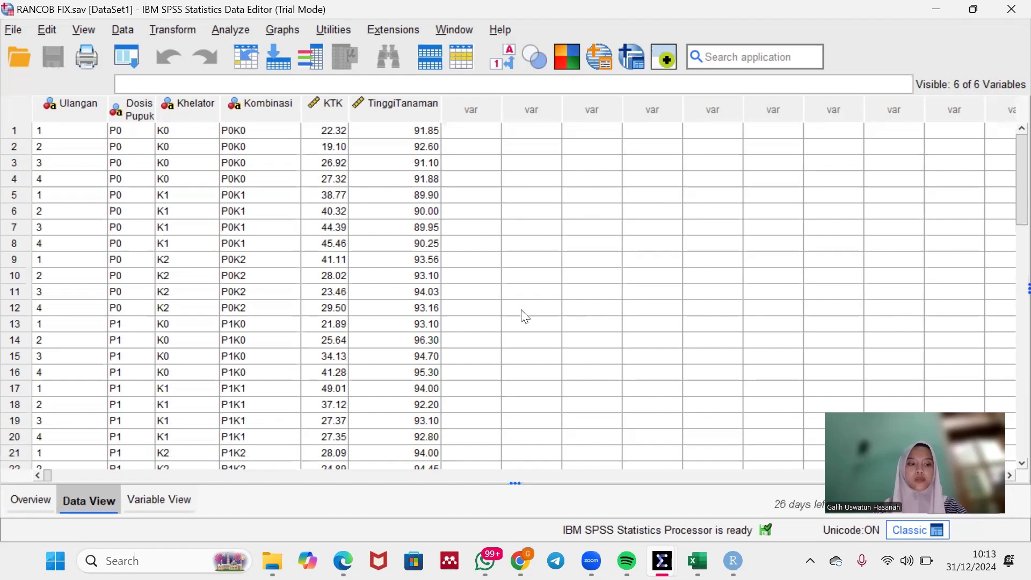
key("ctrl+t")
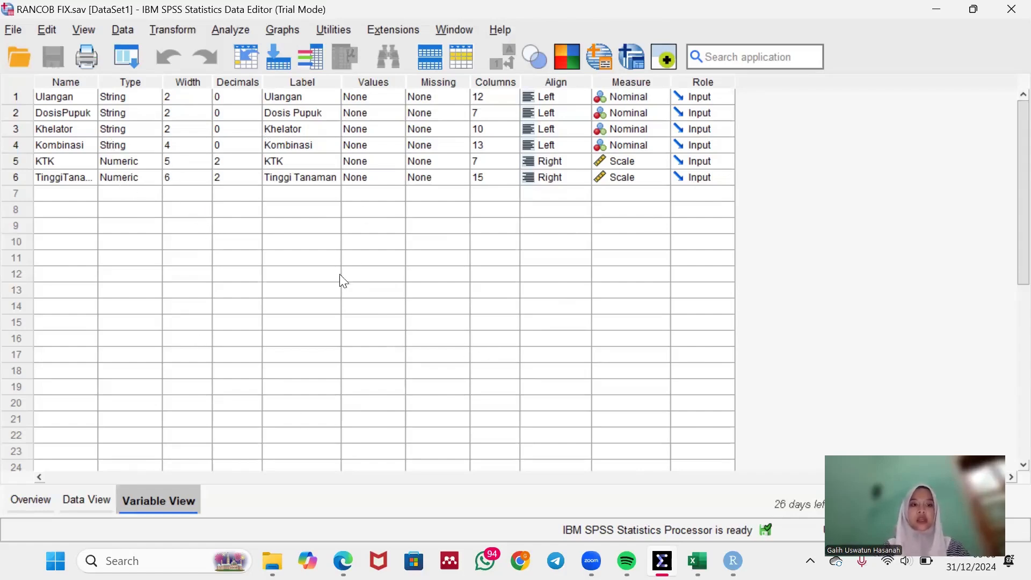
- Start a univariate General Linear Model analysis with KTK as the dependent variable
left_click(231, 31)
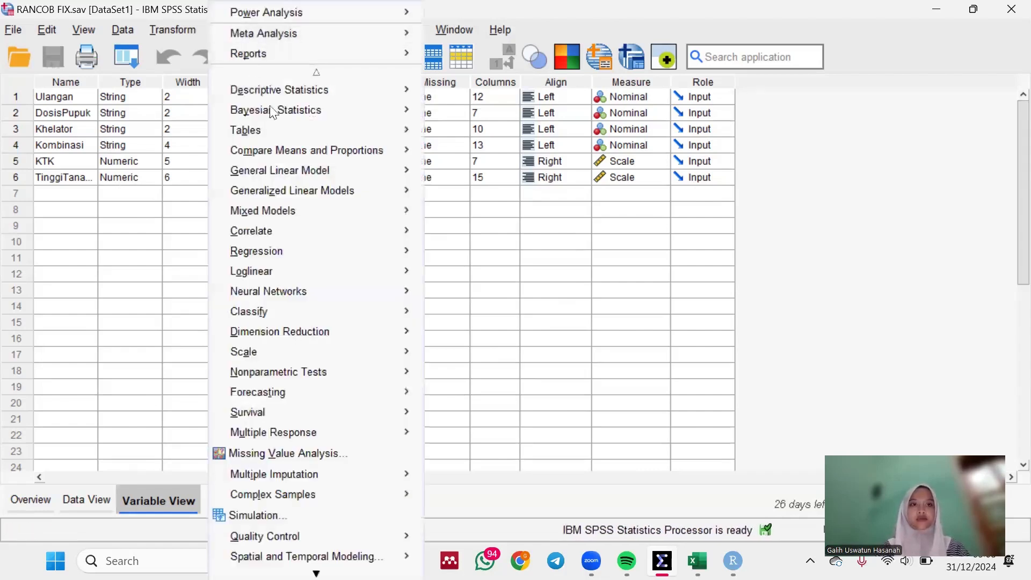
mouse_move(307, 176)
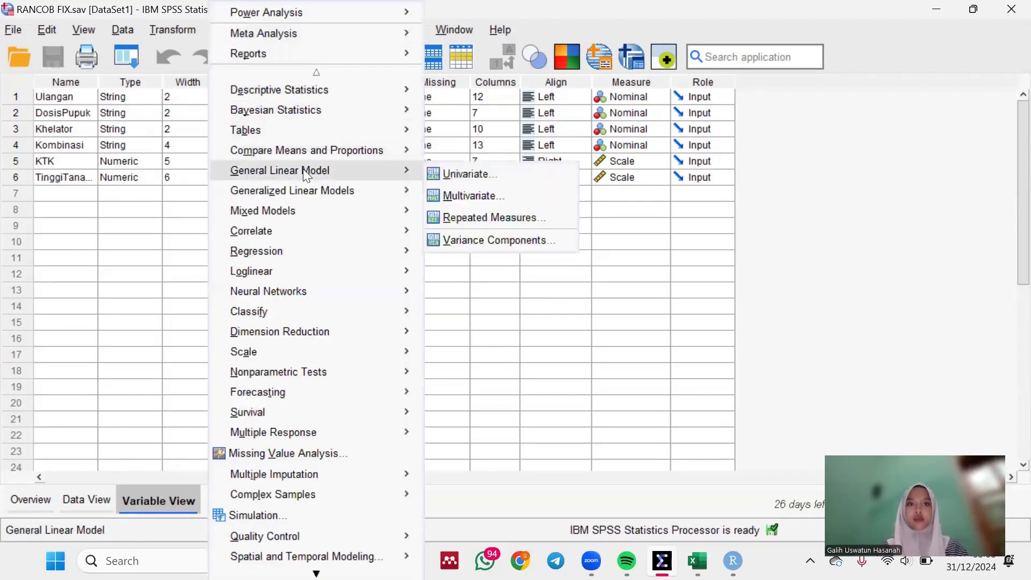
left_click(482, 177)
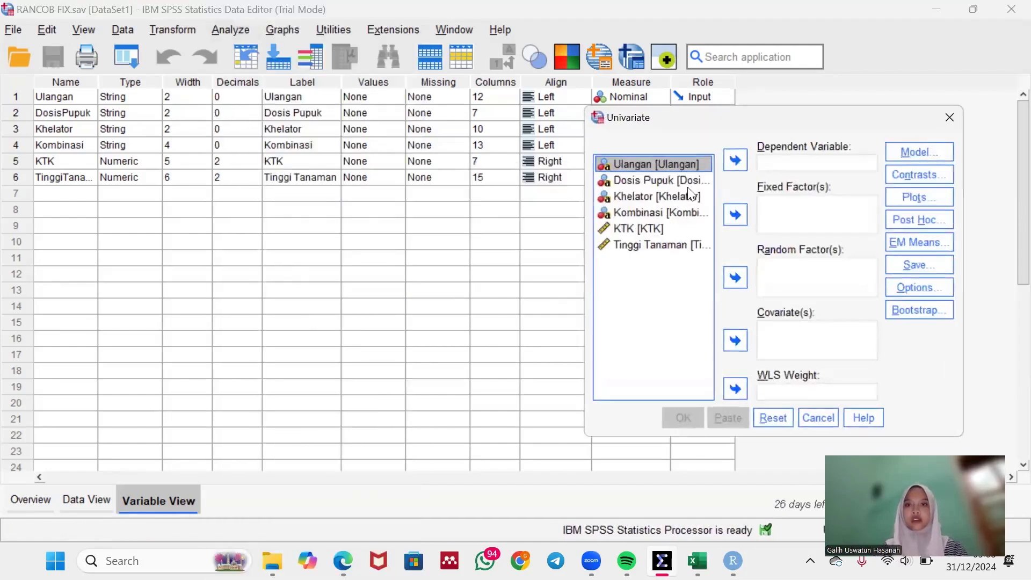
left_click(684, 230)
left_click(735, 161)
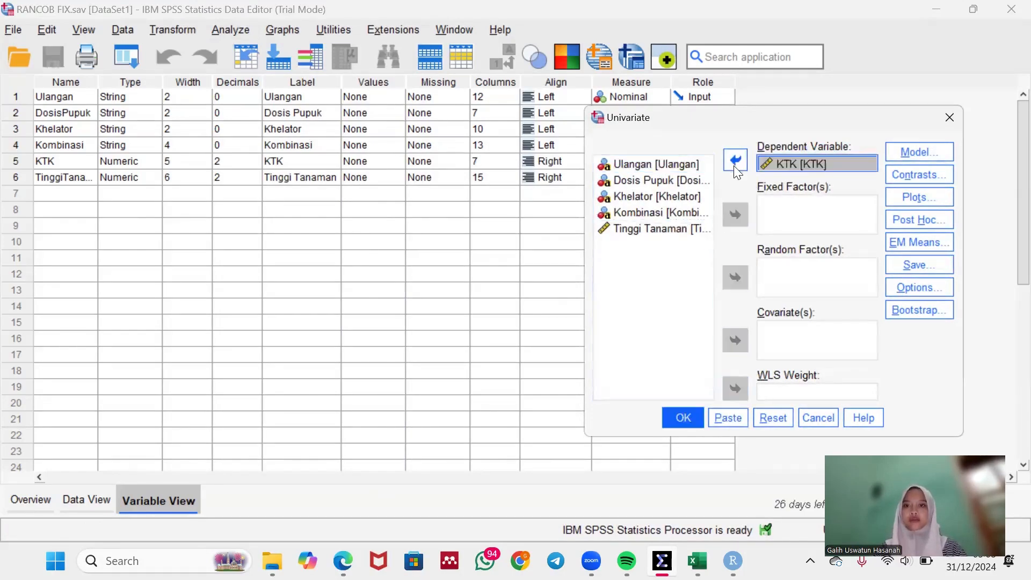
- Assign Ulangan, Dosis Pupuk and Khelator as the fixed factors of the univariate analysis
left_click(643, 164)
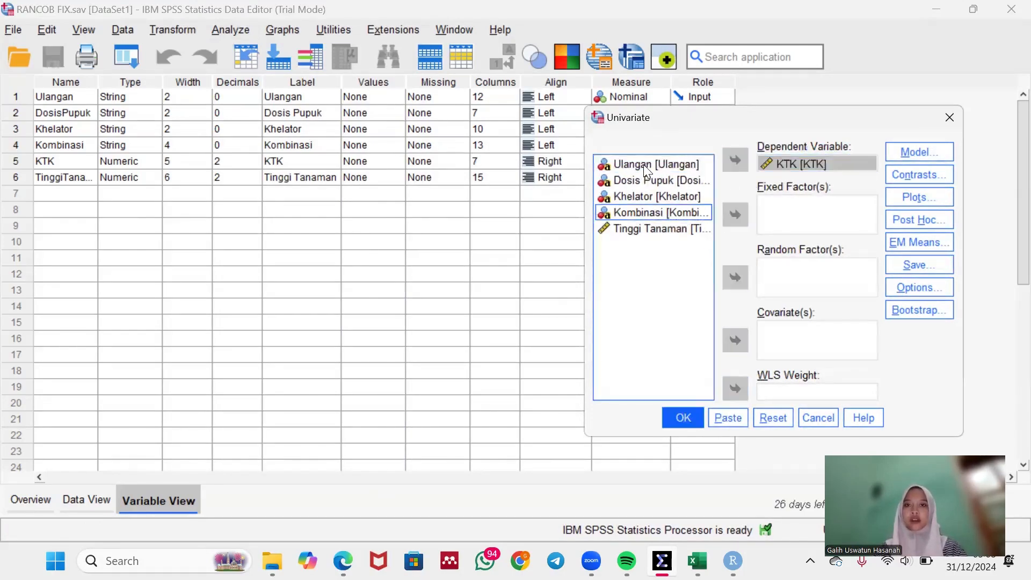
left_click(729, 216)
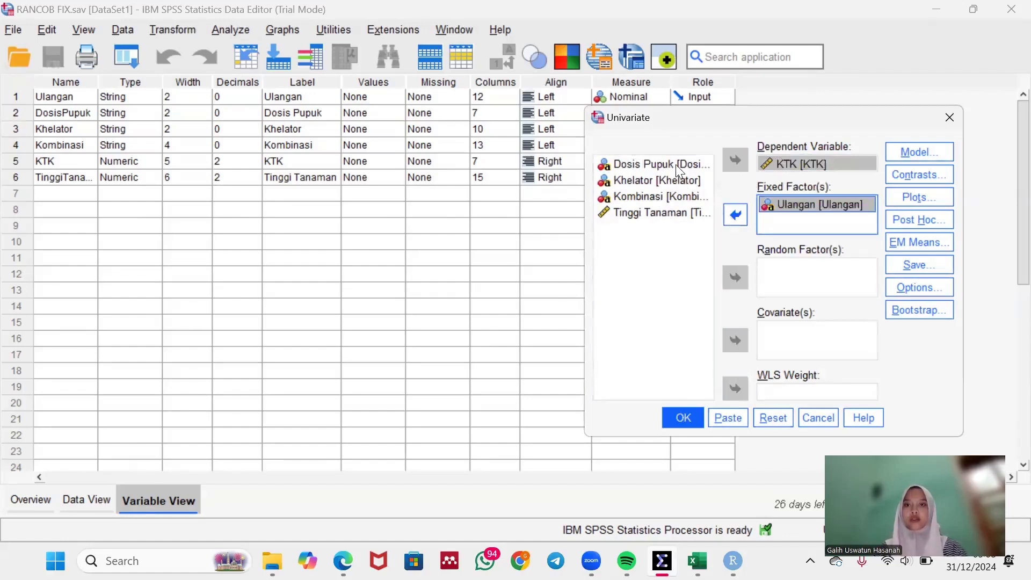
left_click(676, 169)
left_click(735, 210)
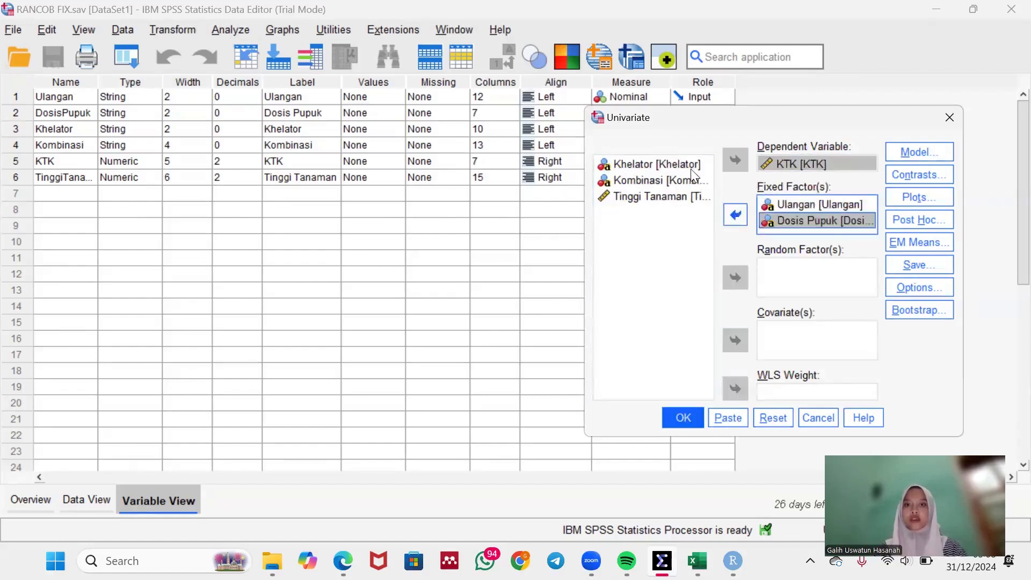
left_click(690, 167)
left_click(731, 211)
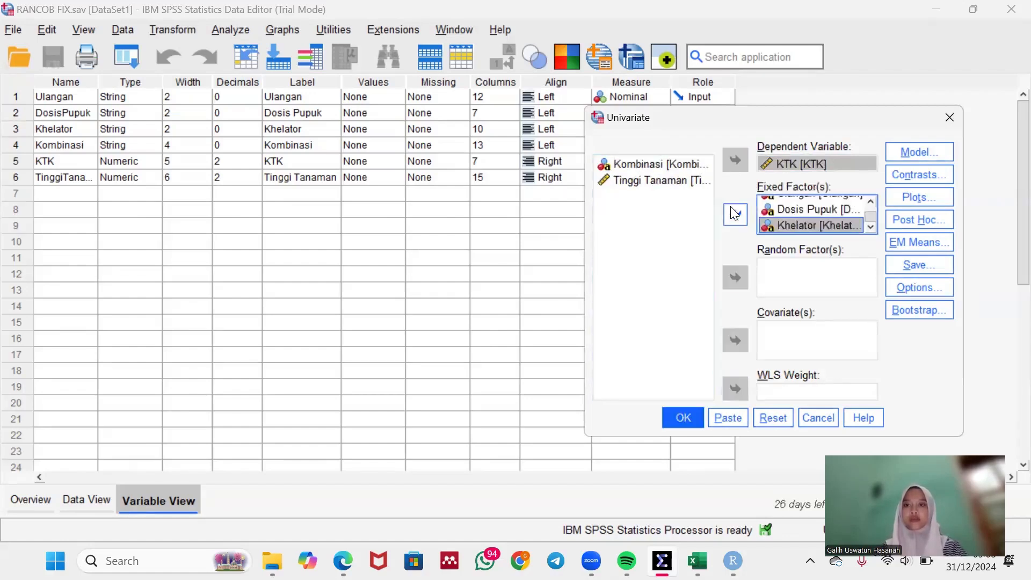
- Specify the model with built terms, adding Ulangan, DosisPupuk and Khelator as separate main effects
left_click(921, 149)
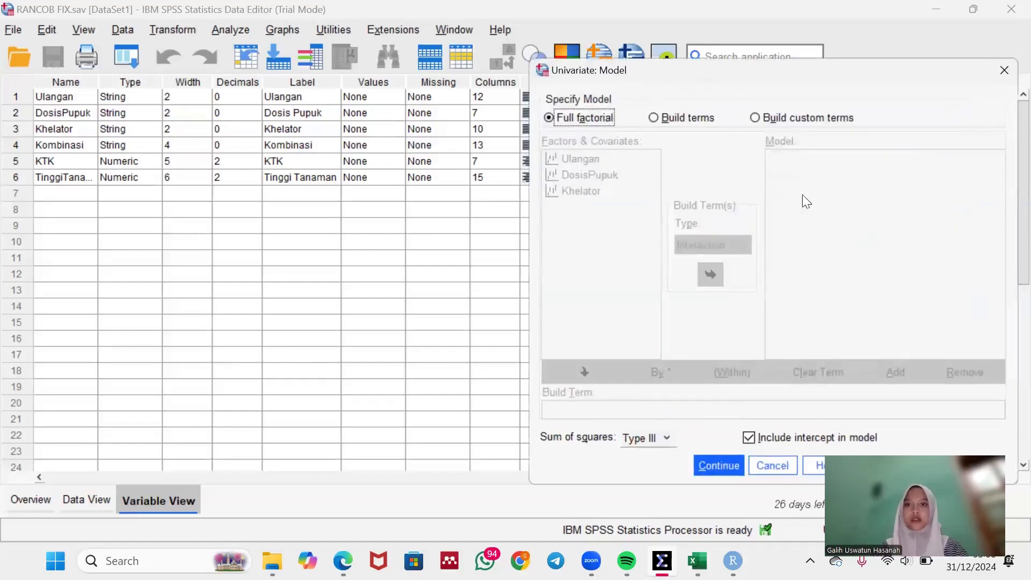
left_click(666, 124)
left_click(709, 274)
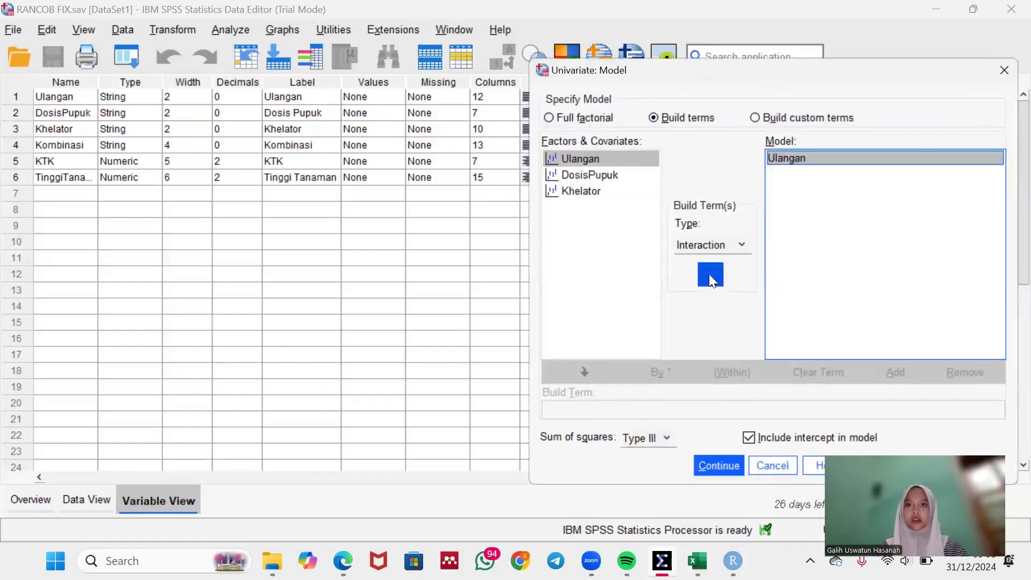
left_click(590, 175)
left_click(711, 275)
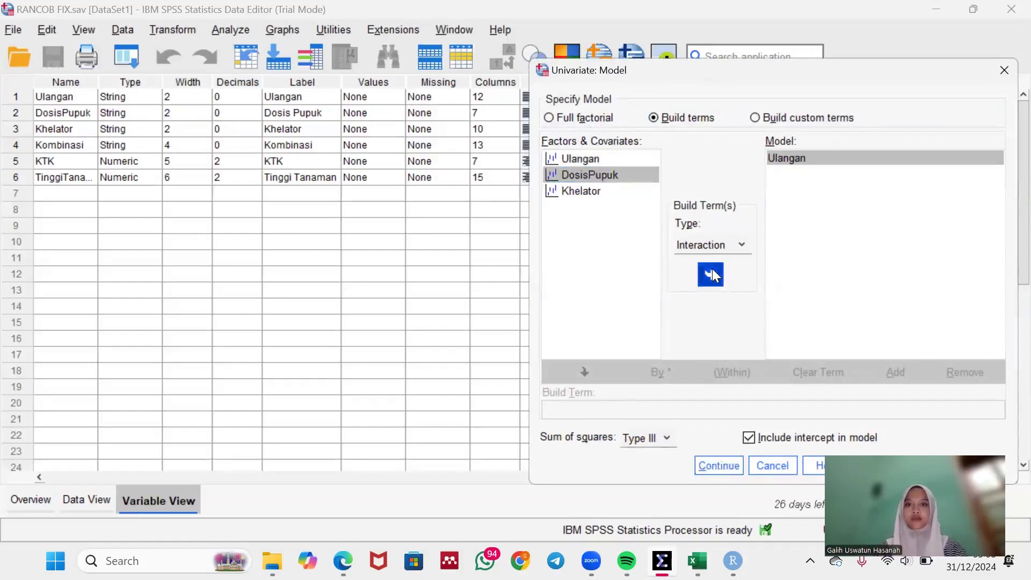
left_click(612, 191)
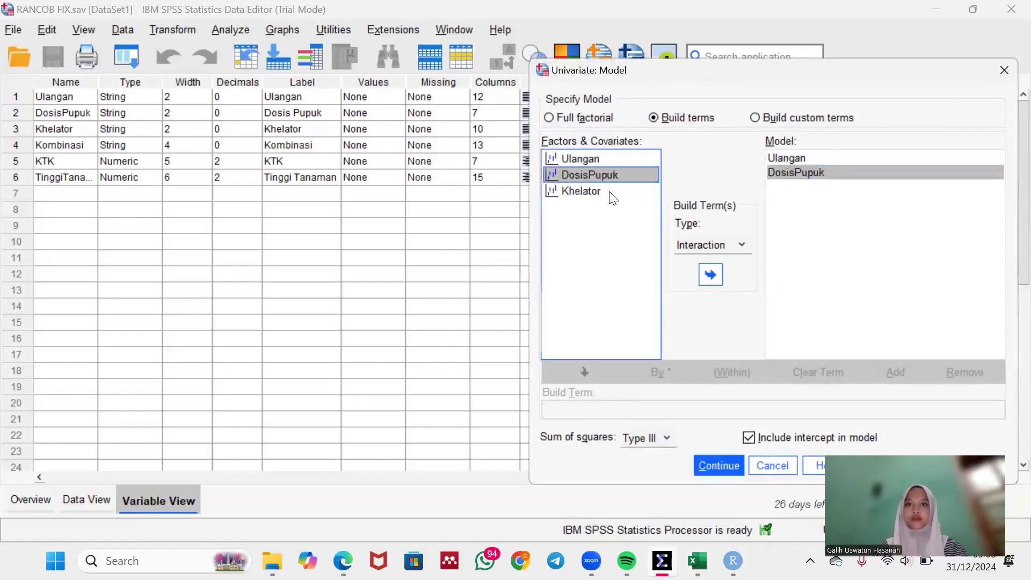
left_click(710, 275)
- Build the custom interaction term DosisPupuk*Khelator, add it to the model and accept the model specification
left_click(795, 118)
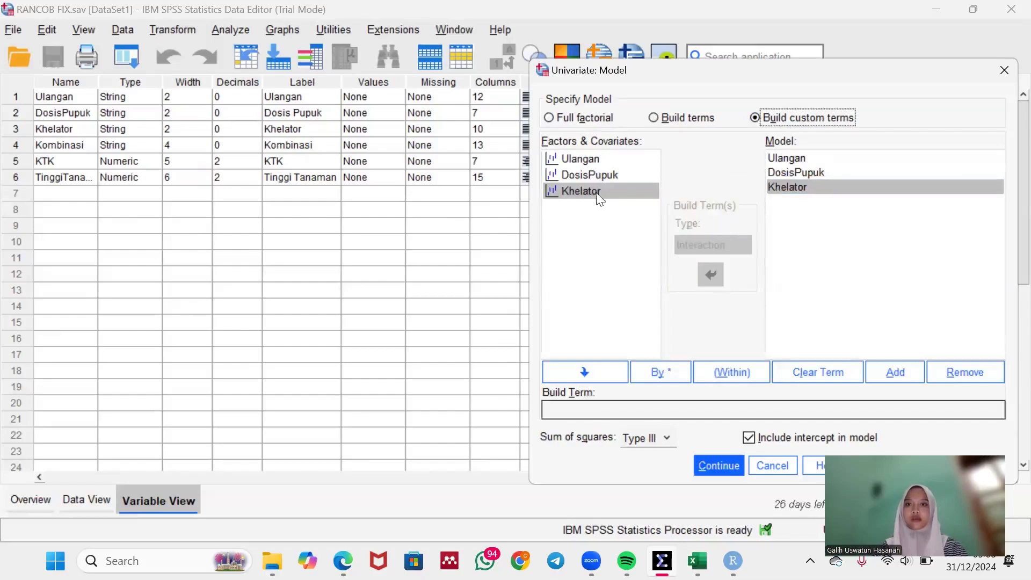
left_click(594, 174)
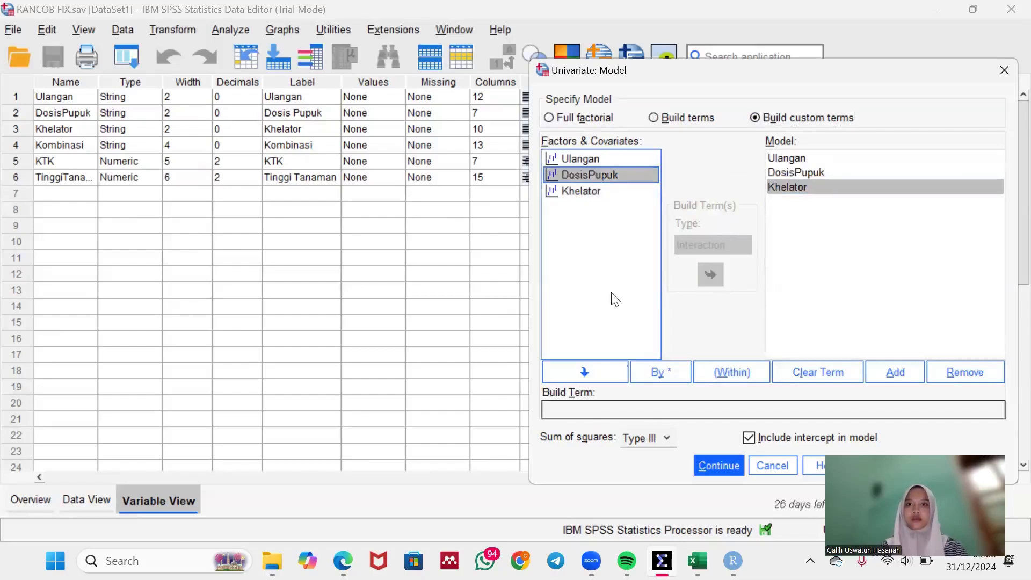
left_click(614, 369)
left_click(661, 372)
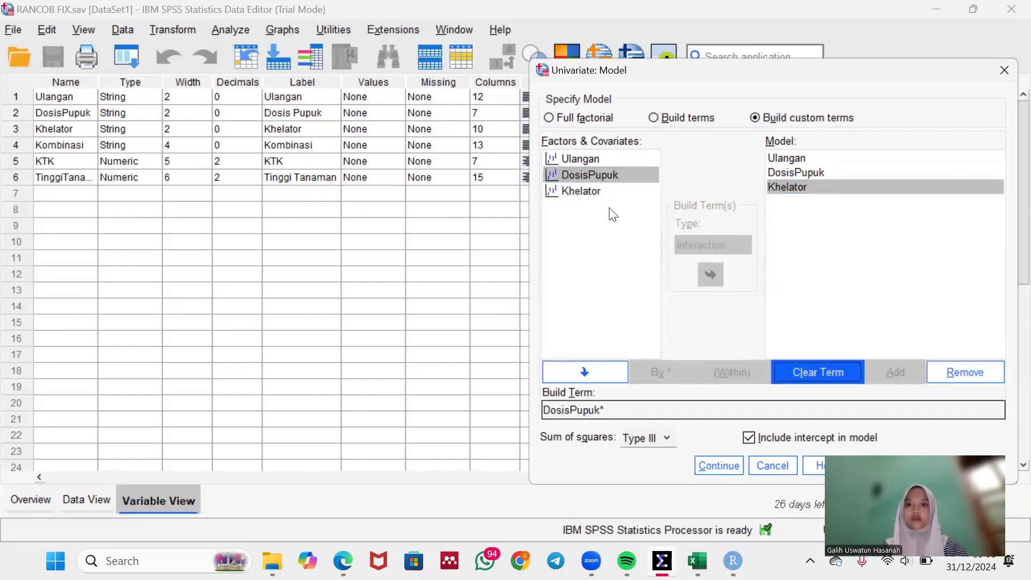
left_click(596, 192)
left_click(588, 369)
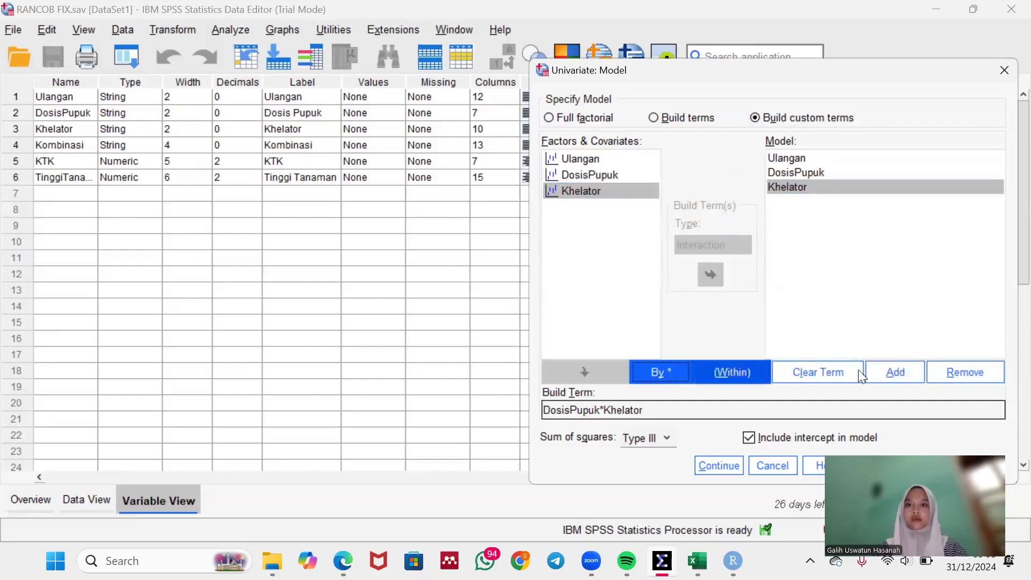
left_click(905, 370)
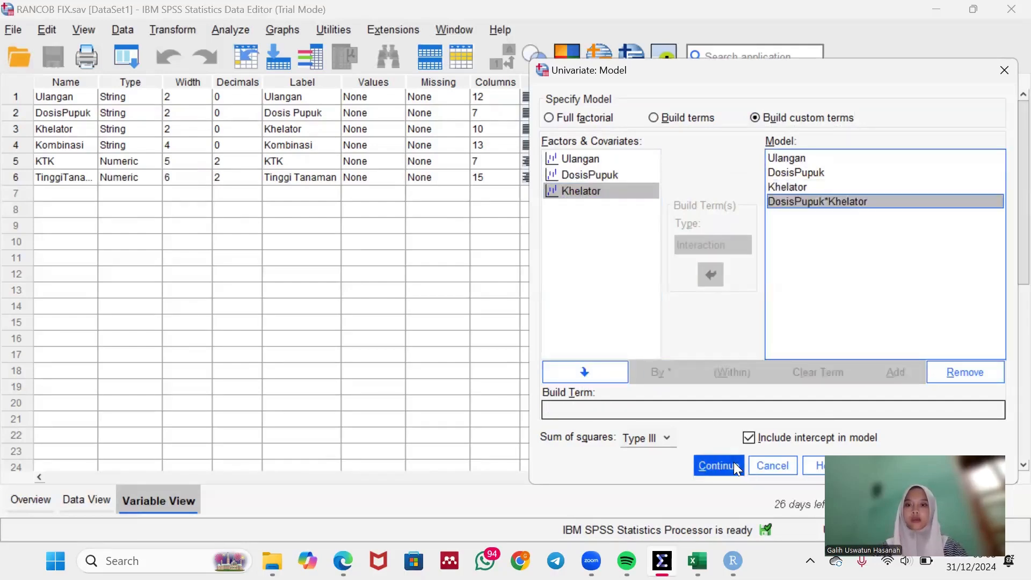
left_click(734, 466)
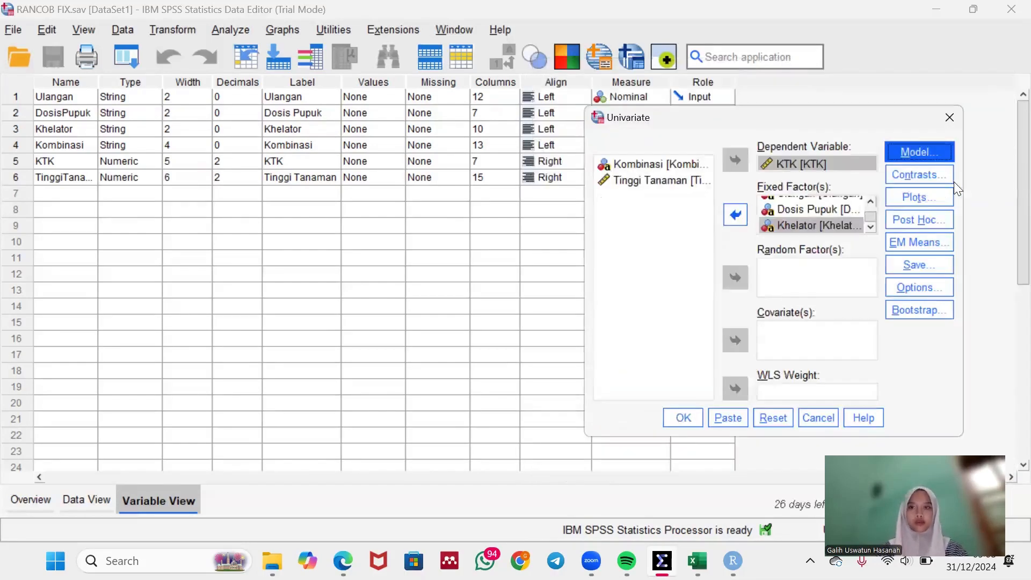
- Request Duncan post hoc tests for Ulangan, DosisPupuk and Khelator, and run the univariate analysis
left_click(917, 223)
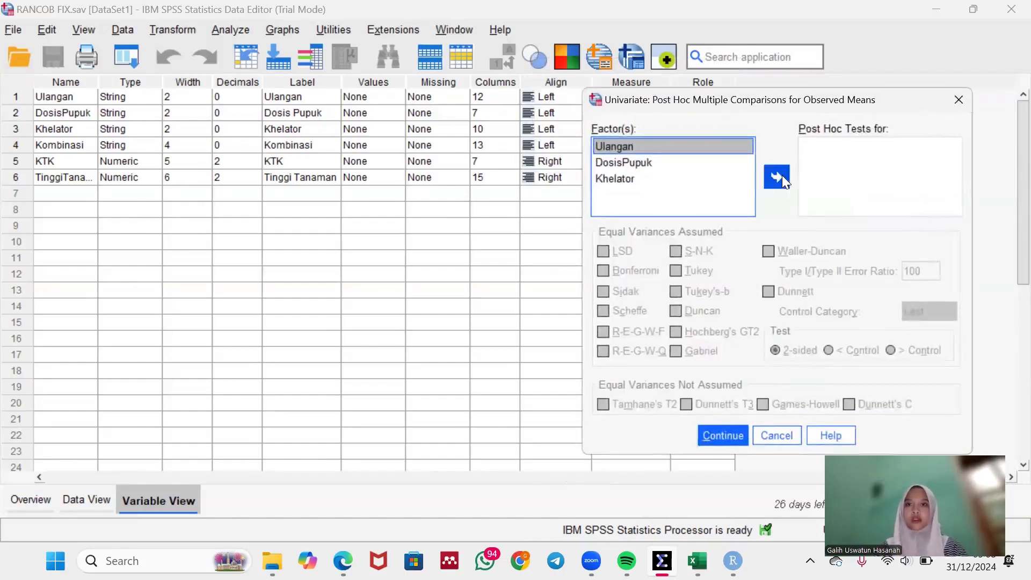
left_click(779, 178)
double_click(705, 163)
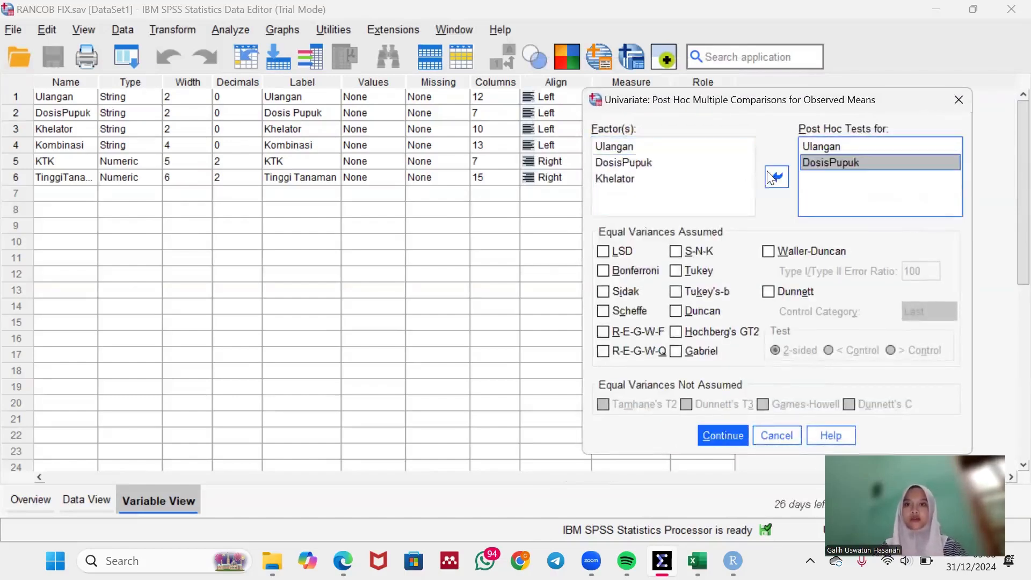
left_click(703, 179)
left_click(769, 178)
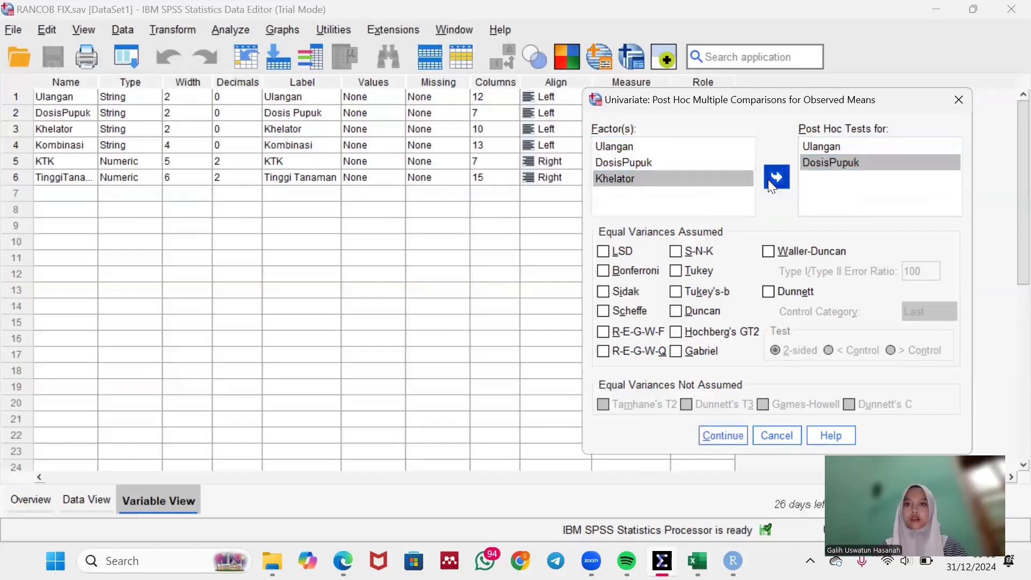
left_click(687, 310)
left_click(714, 436)
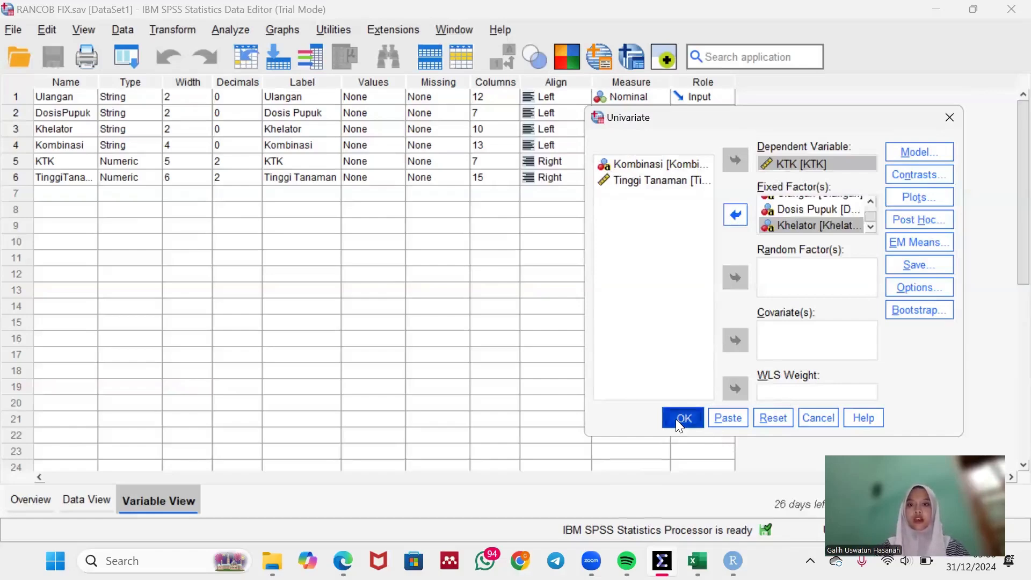
left_click(676, 421)
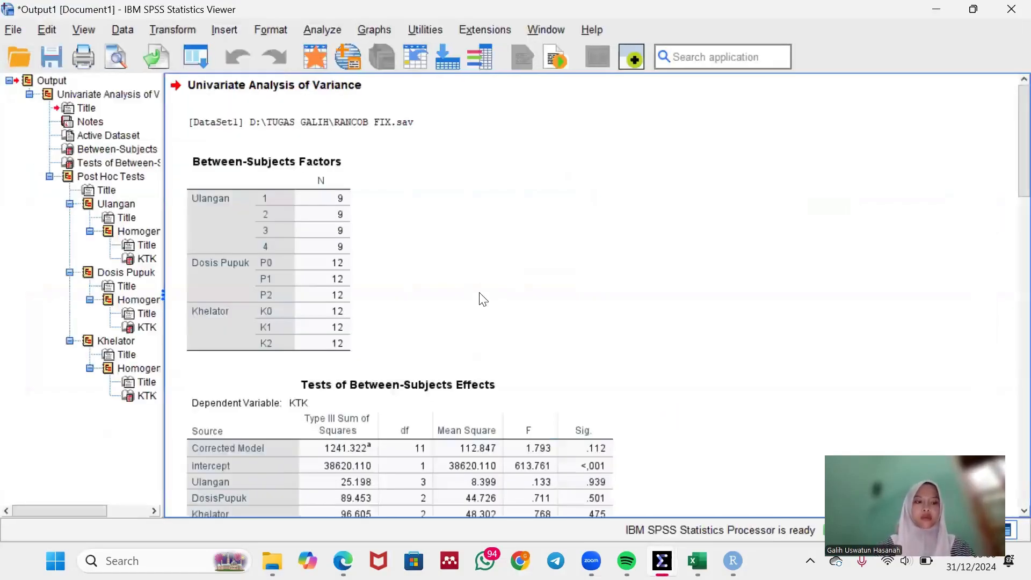
- Examine the between-subjects effects table and the Duncan homogeneous subsets for Ulangan, Dosis Pupuk and Khelator, and return to the Excel worksheet
scroll(484, 300, "down", 3)
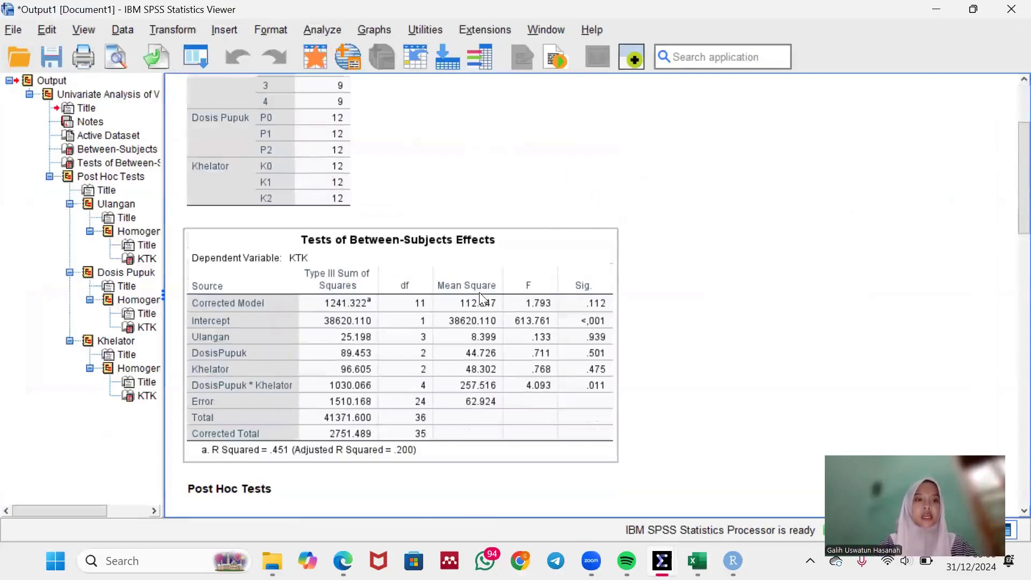
scroll(483, 300, "down", 3)
scroll(483, 300, "up", 2)
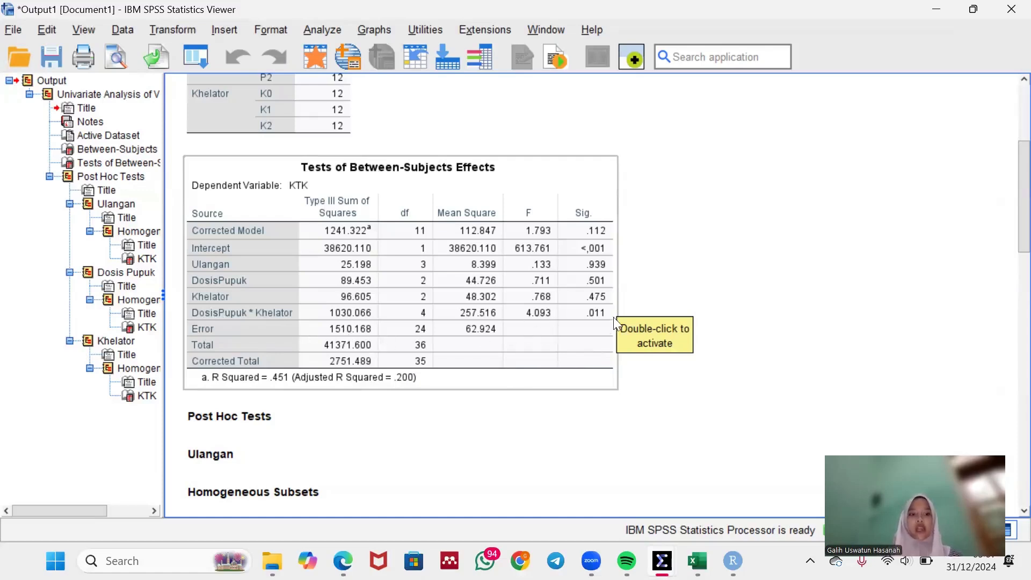
left_click(767, 322)
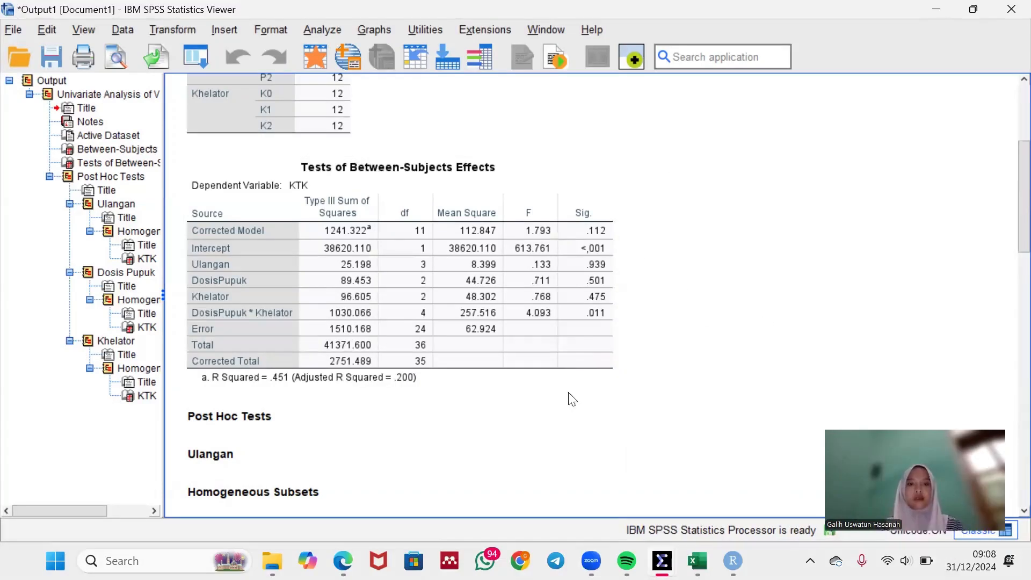
scroll(572, 400, "down", 4)
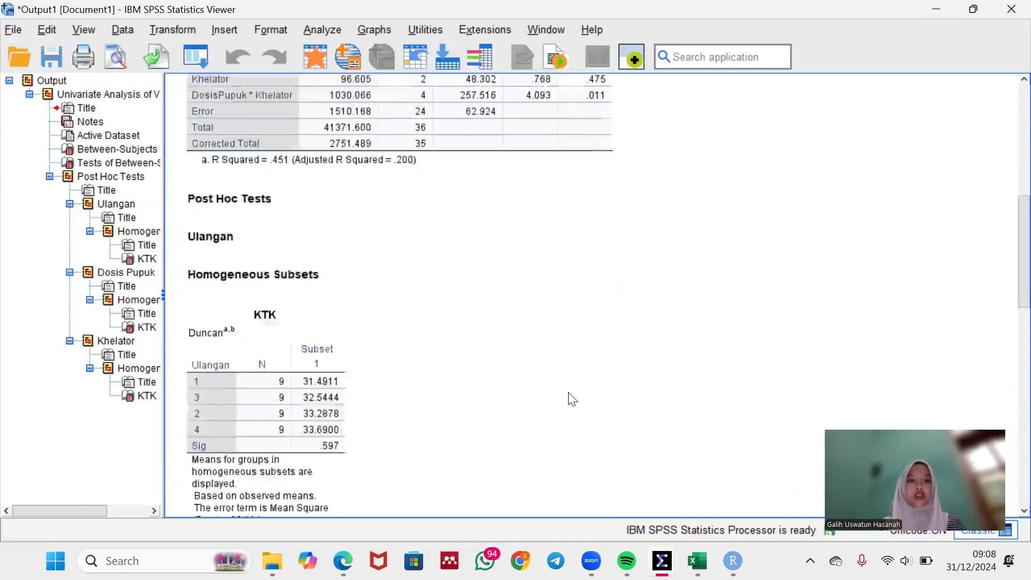
scroll(572, 400, "down", 5)
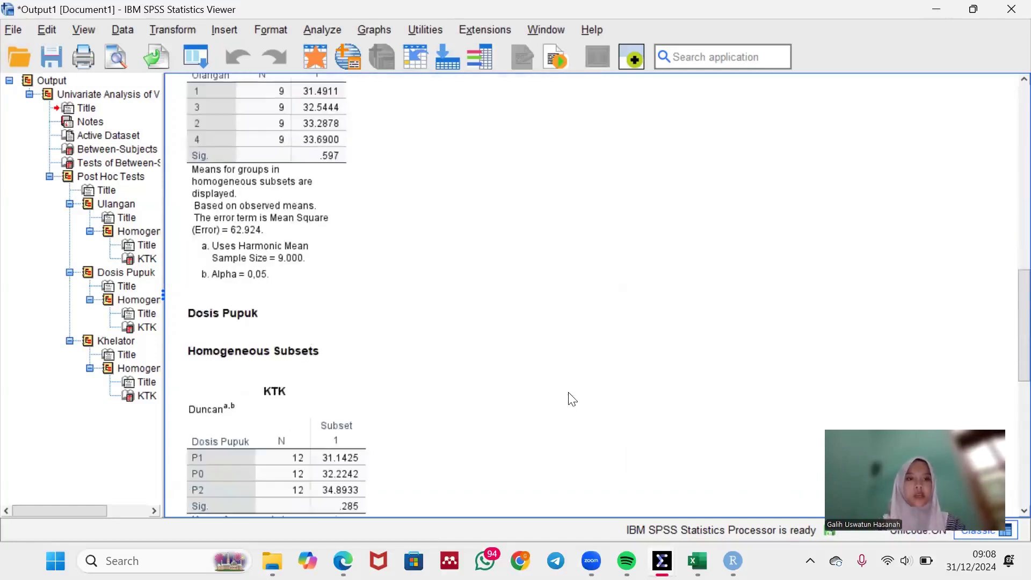
scroll(573, 400, "down", 3)
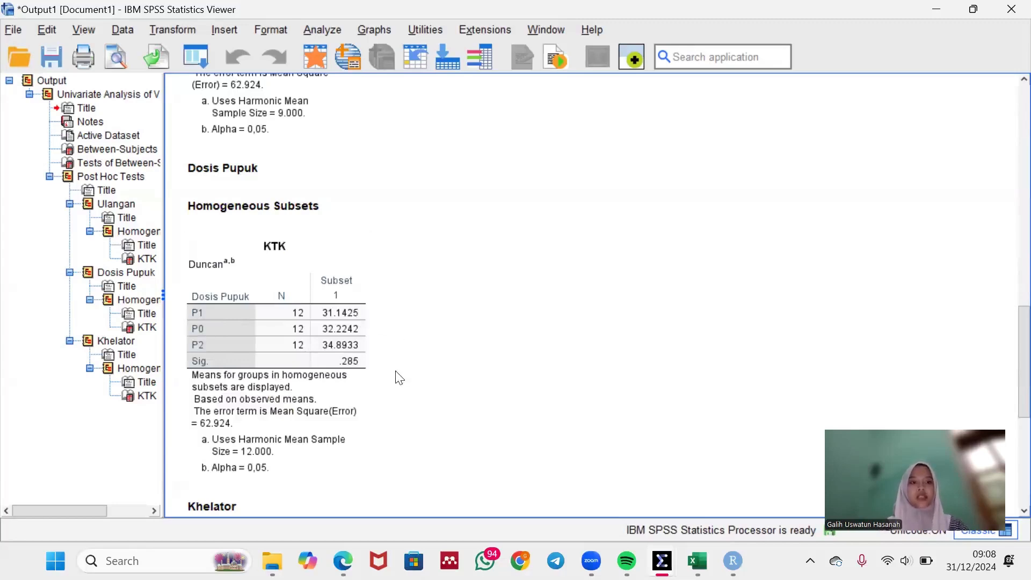
scroll(399, 378, "down", 6)
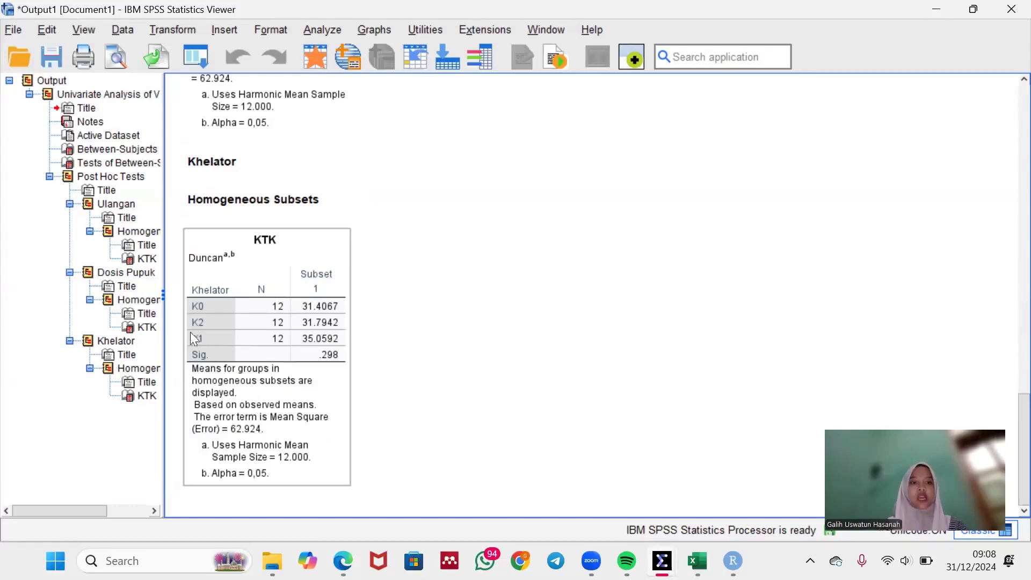
left_click(383, 369)
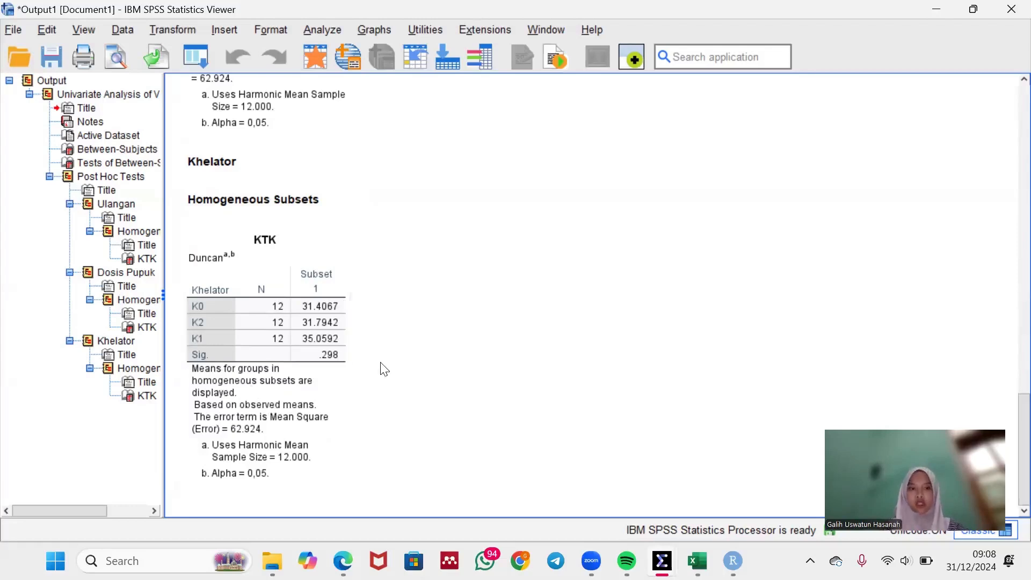
left_click(939, 9)
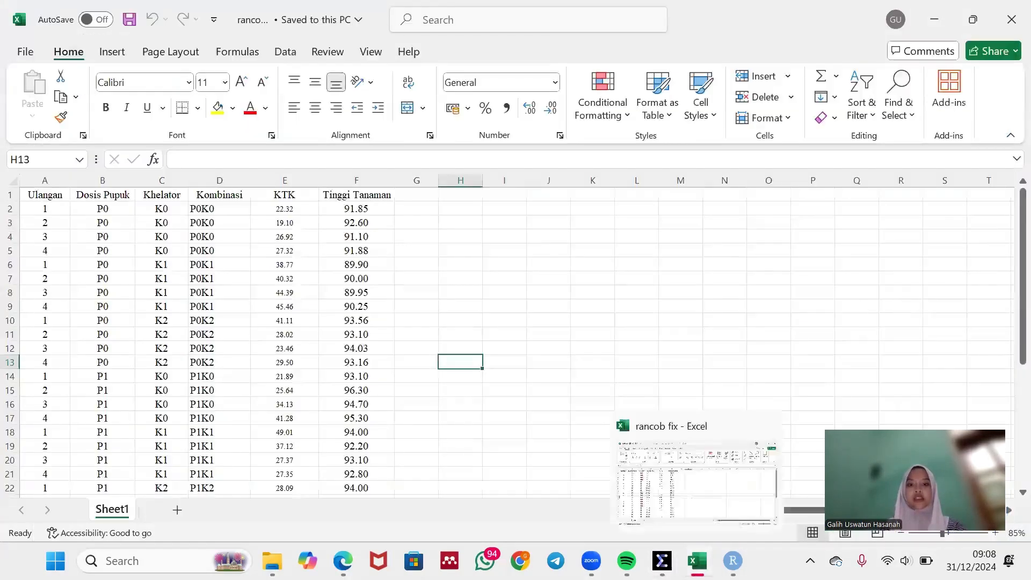
- Switch to the SPSS Data Editor, reopen the univariate analysis and replace KTK with Tinggi Tanaman as the dependent variable
mouse_move(662, 561)
left_click(584, 488)
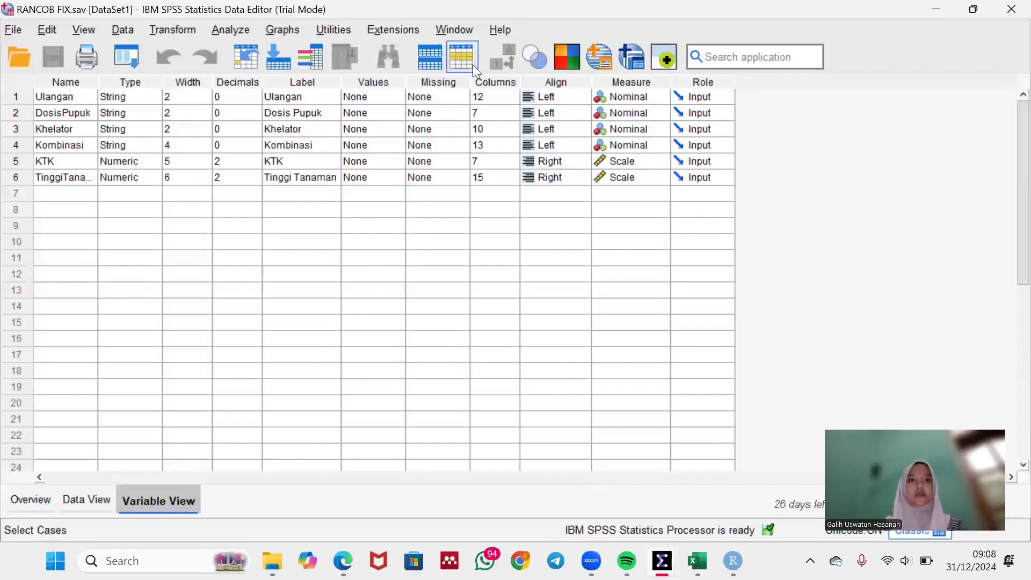
left_click(242, 29)
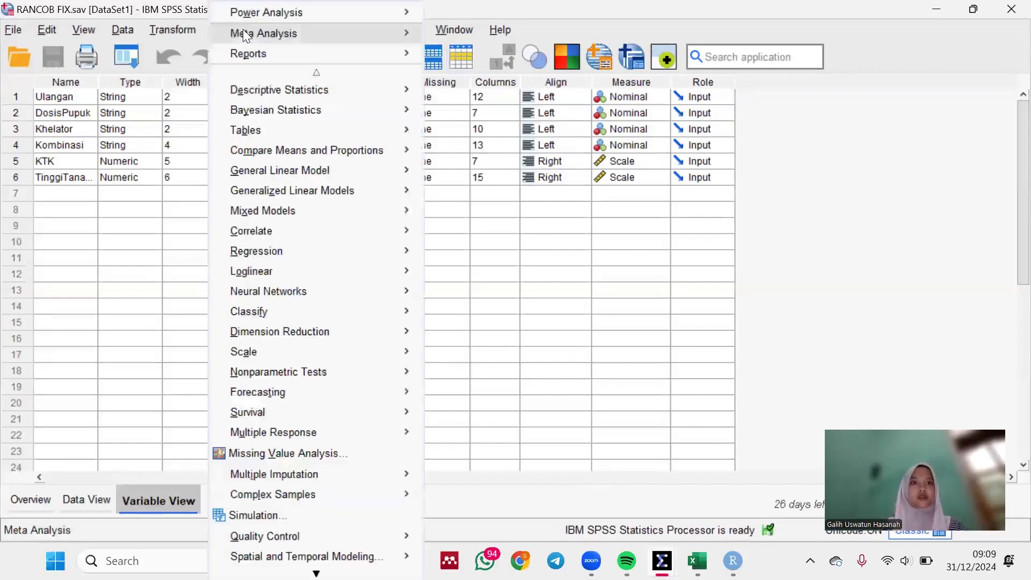
mouse_move(330, 171)
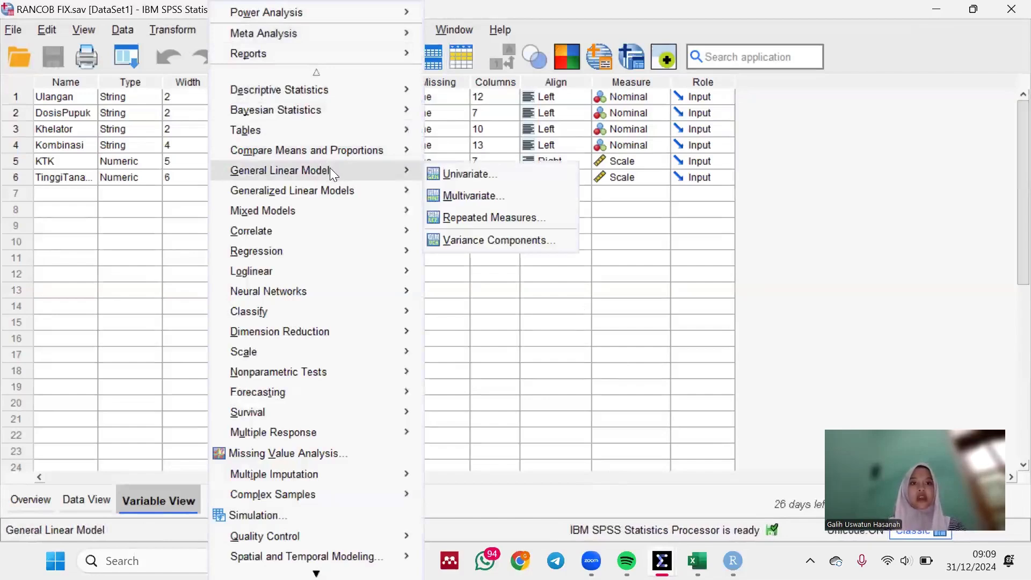
left_click(472, 171)
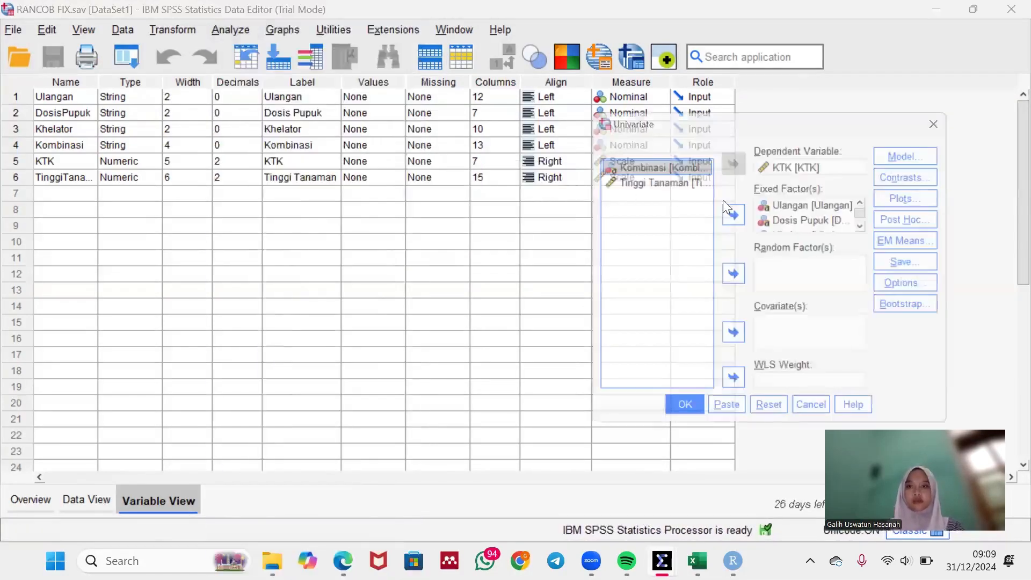
left_click(826, 164)
left_click(742, 158)
left_click(685, 197)
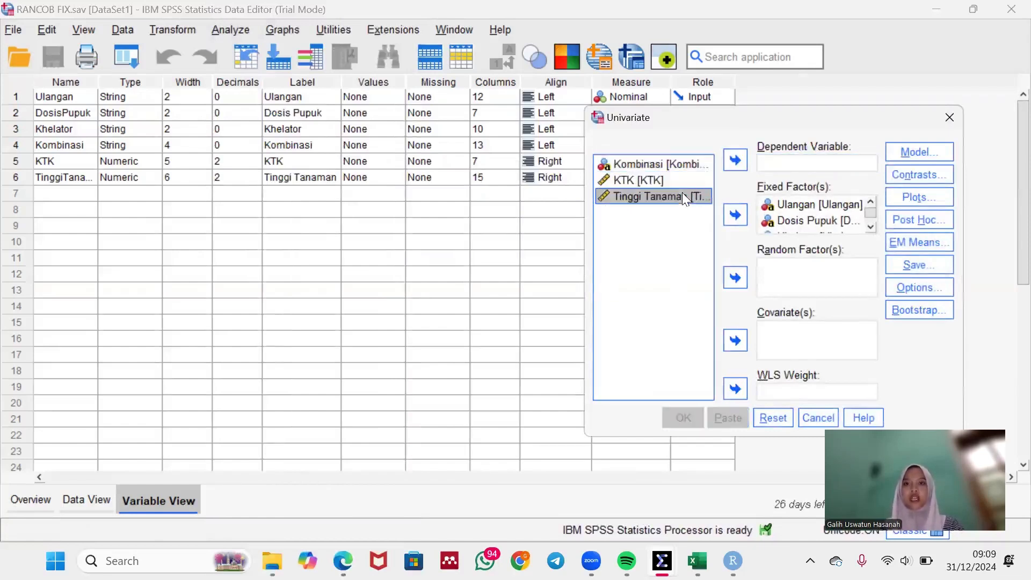
left_click(735, 159)
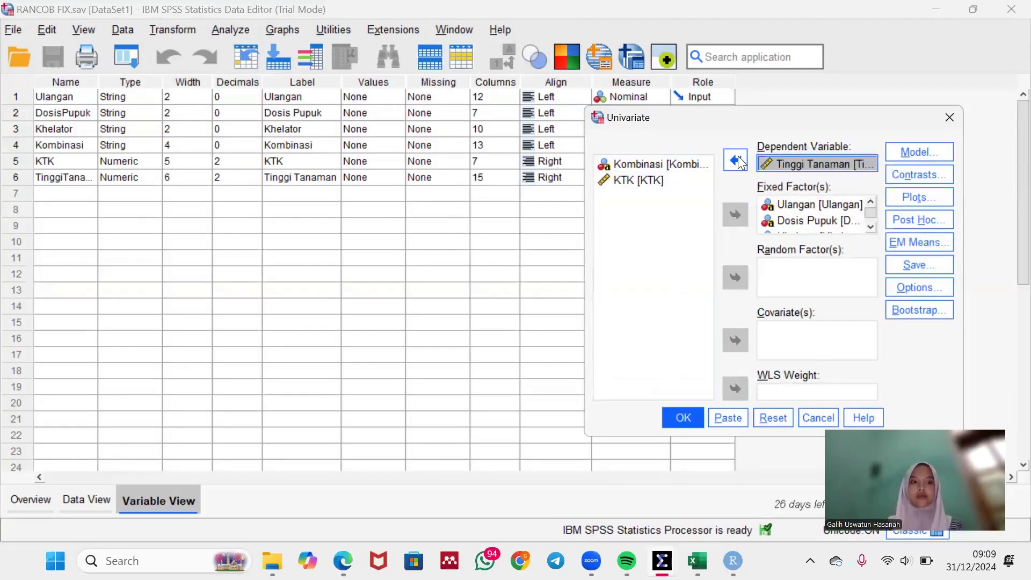
- Accept the existing custom model terms and Duncan post hoc settings, and run the univariate analysis for Tinggi Tanaman
left_click(925, 150)
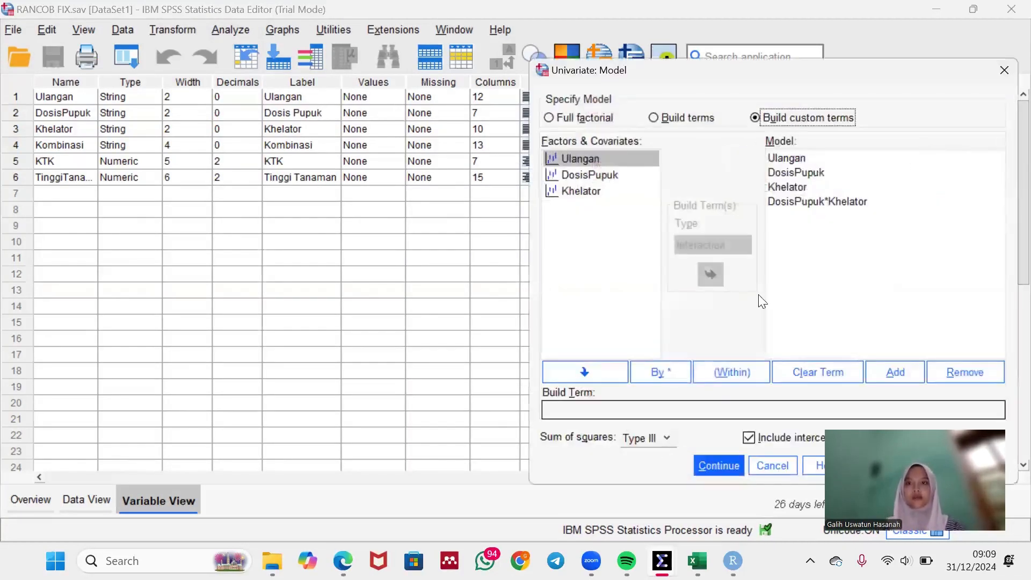
left_click(727, 461)
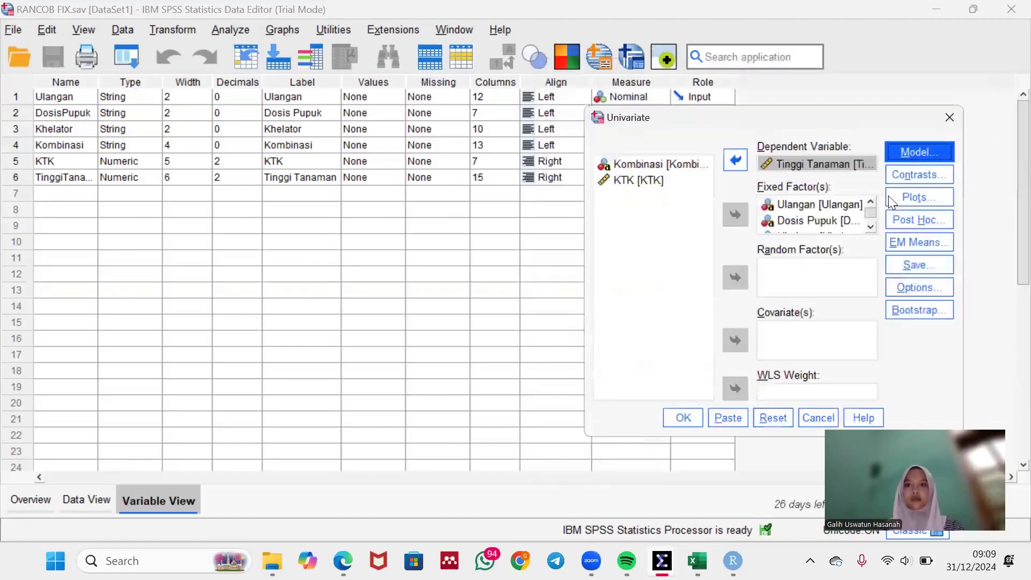
left_click(900, 225)
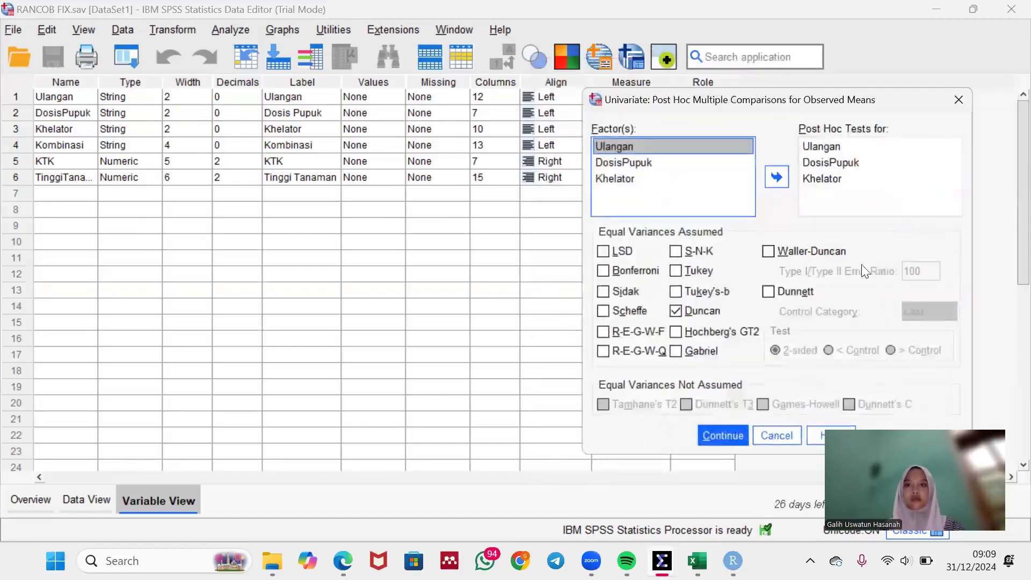
left_click(736, 436)
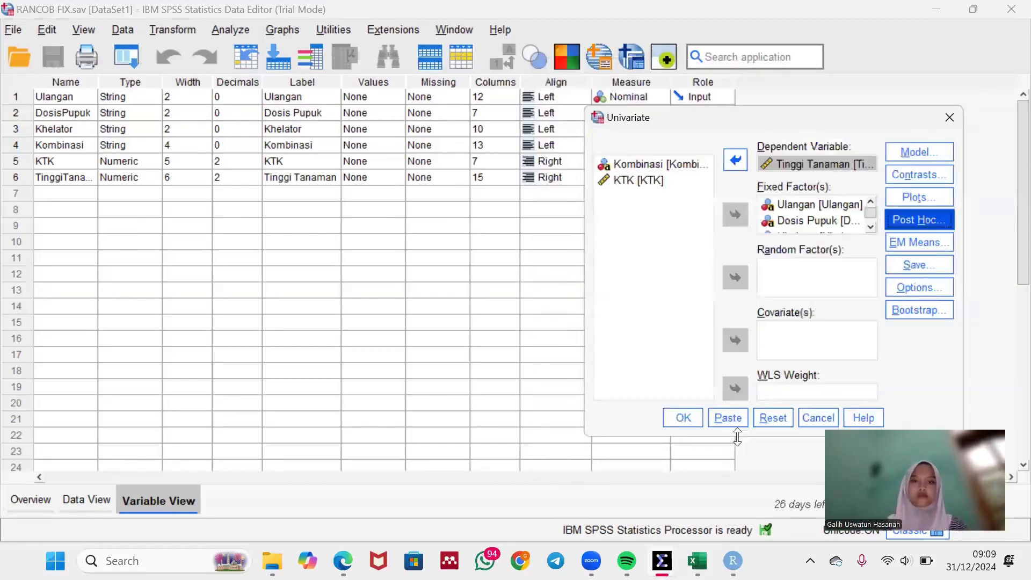
left_click(683, 418)
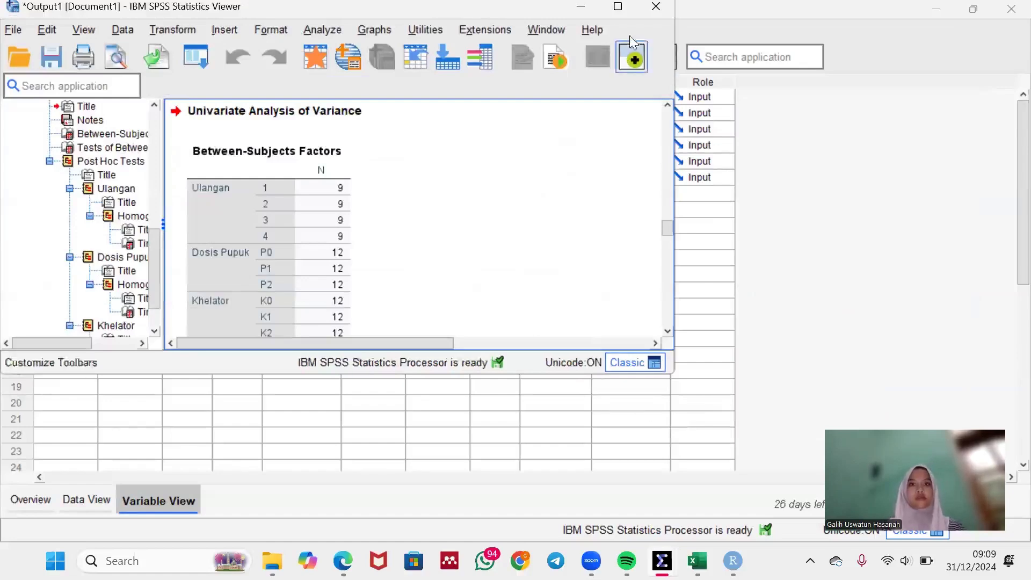
- Examine Tinggi Tanaman's between-subjects effects table and Duncan homogeneous subsets for Ulangan, Dosis Pupuk and Khelator in the maximized output, and return to the data
left_click(625, 7)
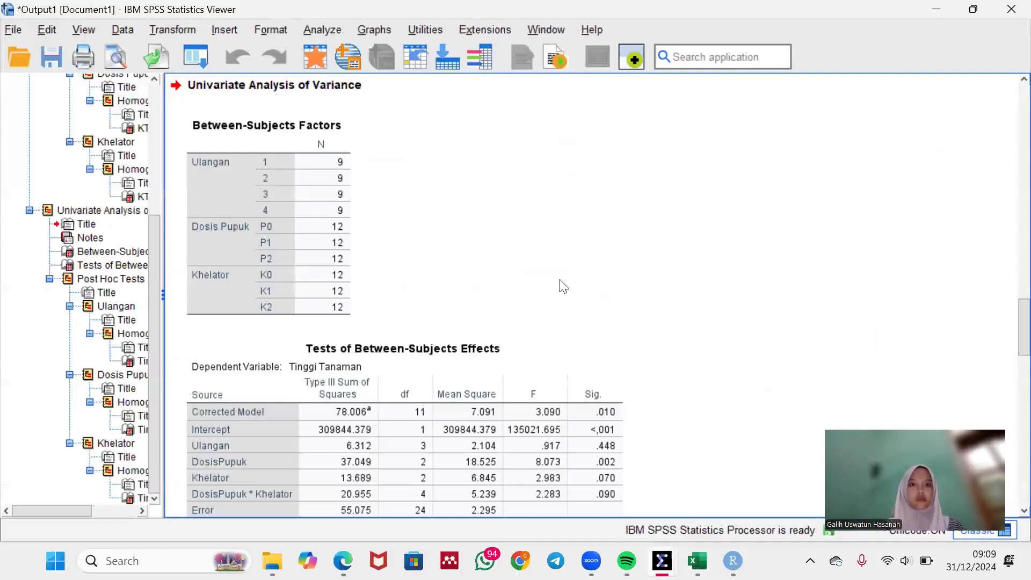
scroll(646, 370, "down", 3)
left_click(251, 300)
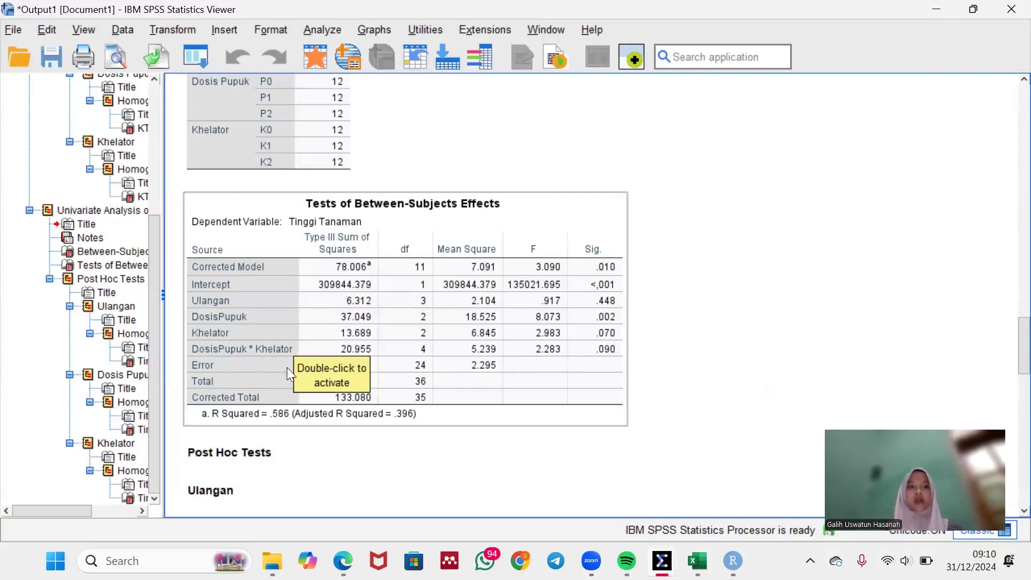
left_click(407, 467)
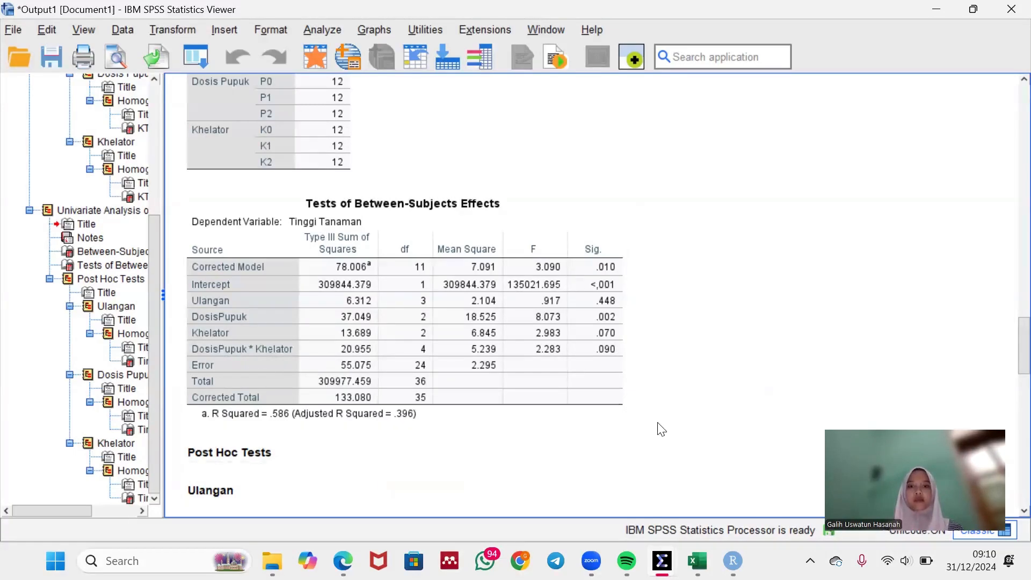
scroll(662, 432, "down", 5)
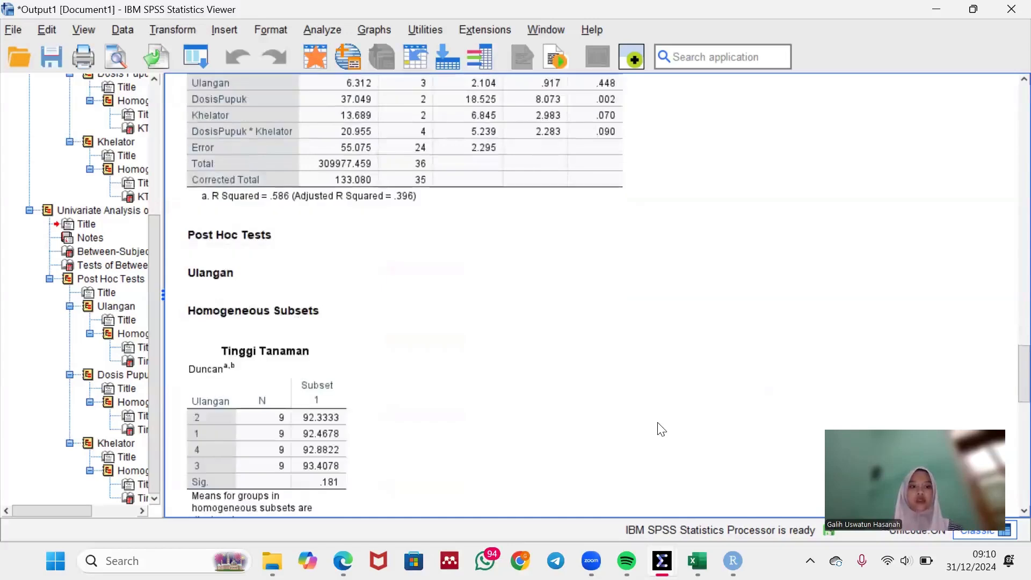
scroll(661, 430, "down", 2)
scroll(661, 429, "down", 2)
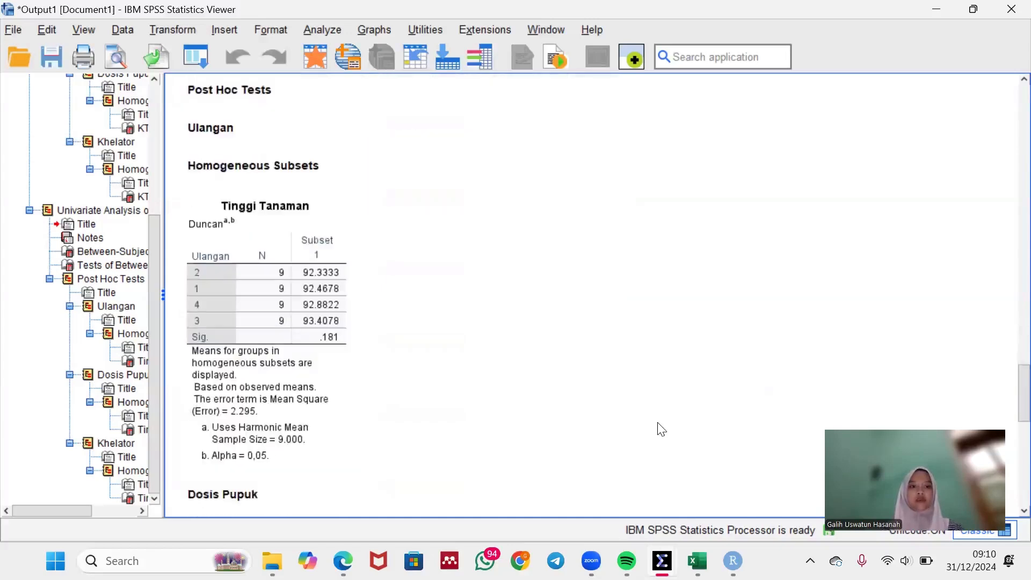
scroll(662, 429, "down", 3)
scroll(662, 430, "up", 2)
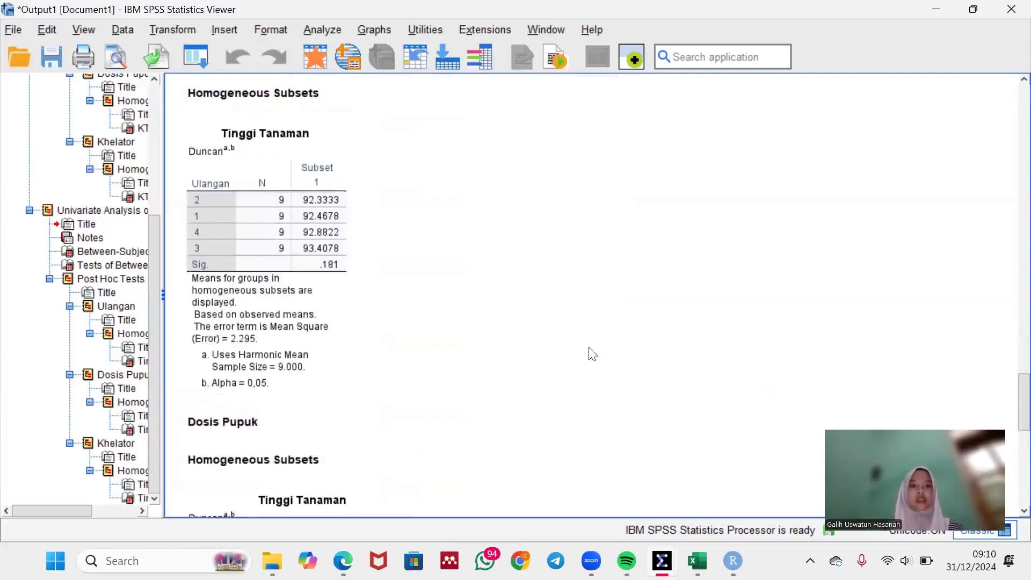
scroll(591, 352, "down", 3)
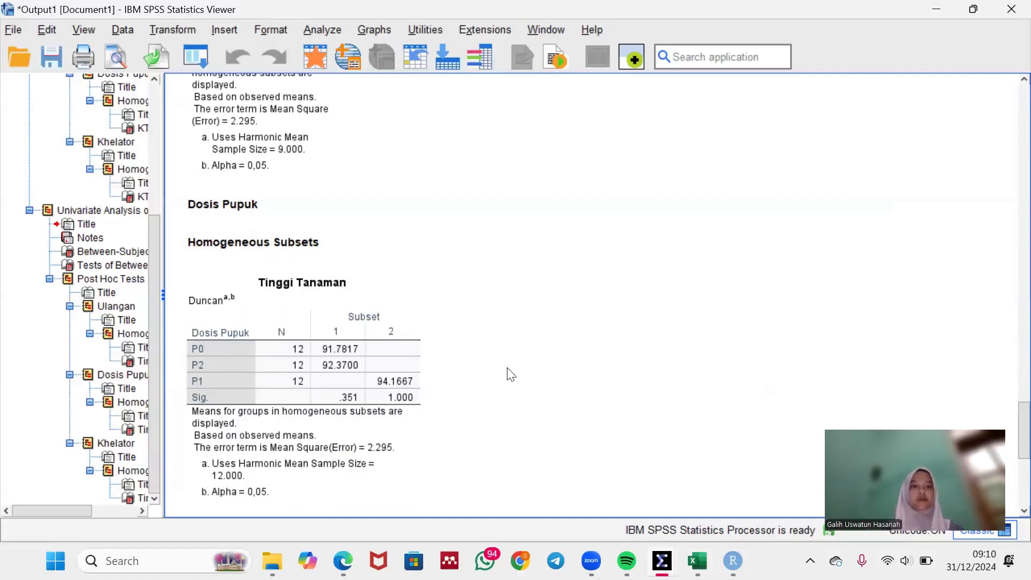
scroll(511, 375, "down", 5)
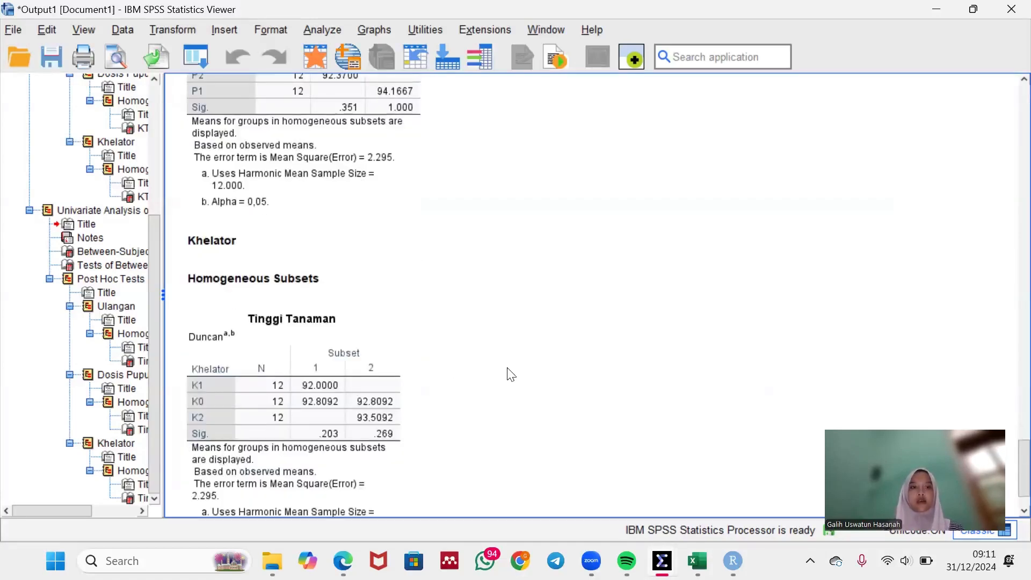
scroll(511, 374, "down", 1)
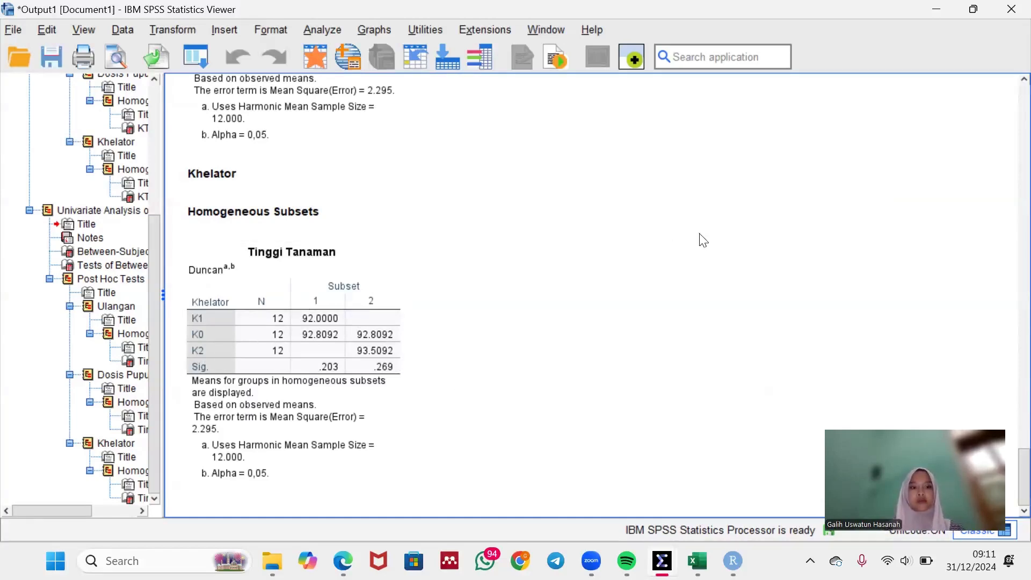
left_click(934, 12)
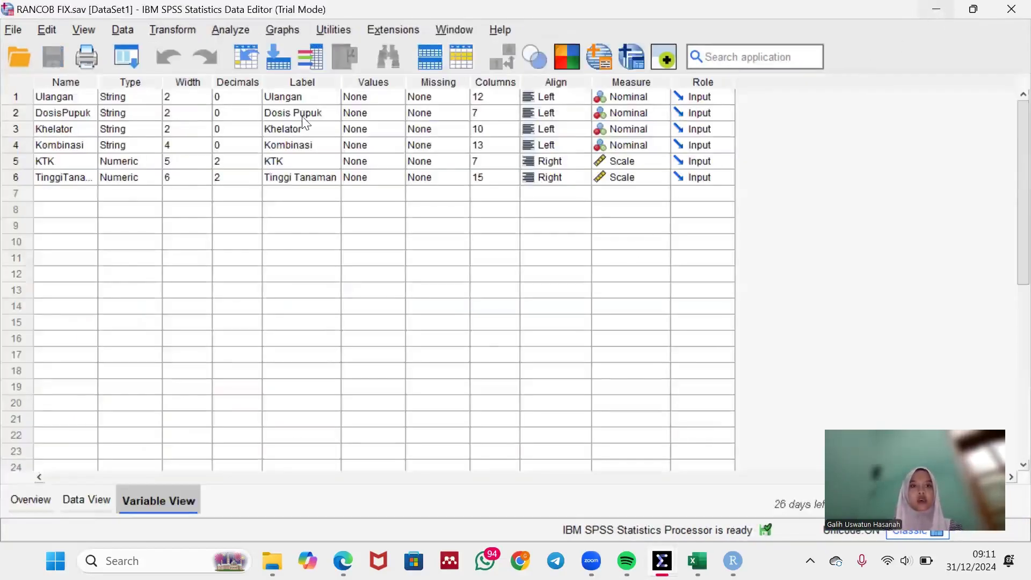
- Reopen the univariate analysis and replace Tinggi Tanaman with KTK as the dependent variable
left_click(231, 33)
mouse_move(325, 170)
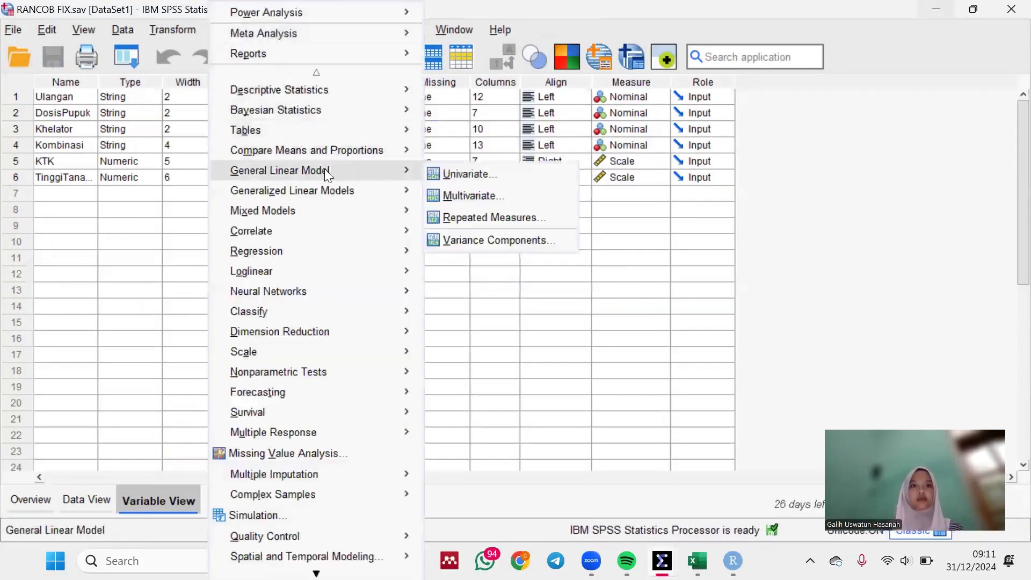
left_click(454, 177)
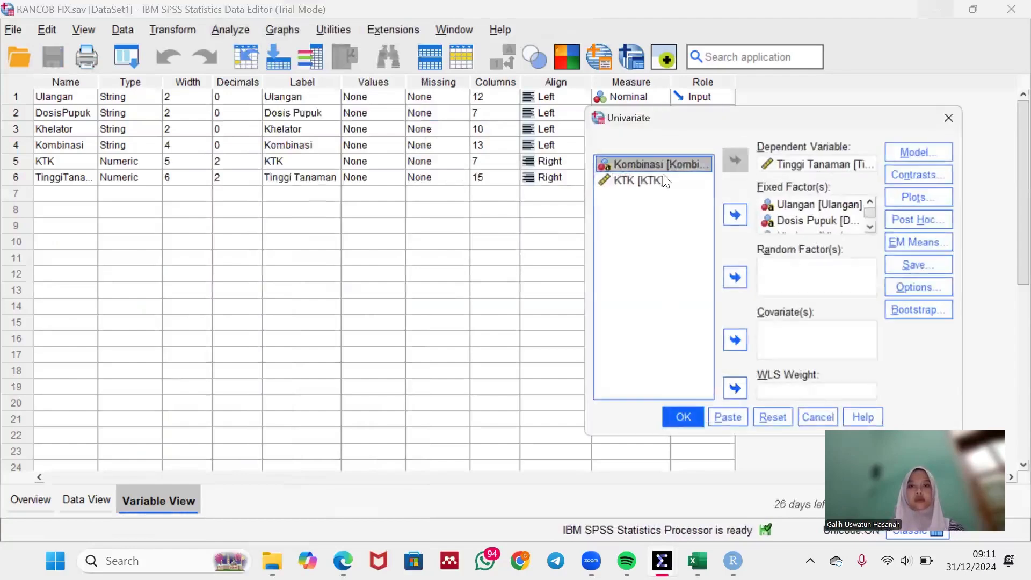
left_click(773, 164)
left_click(735, 156)
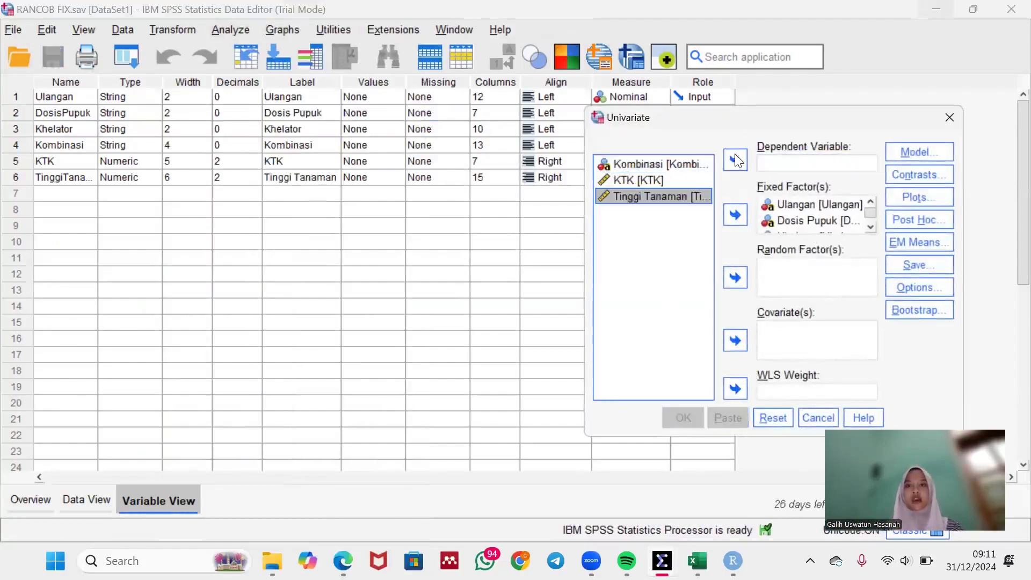
left_click(683, 184)
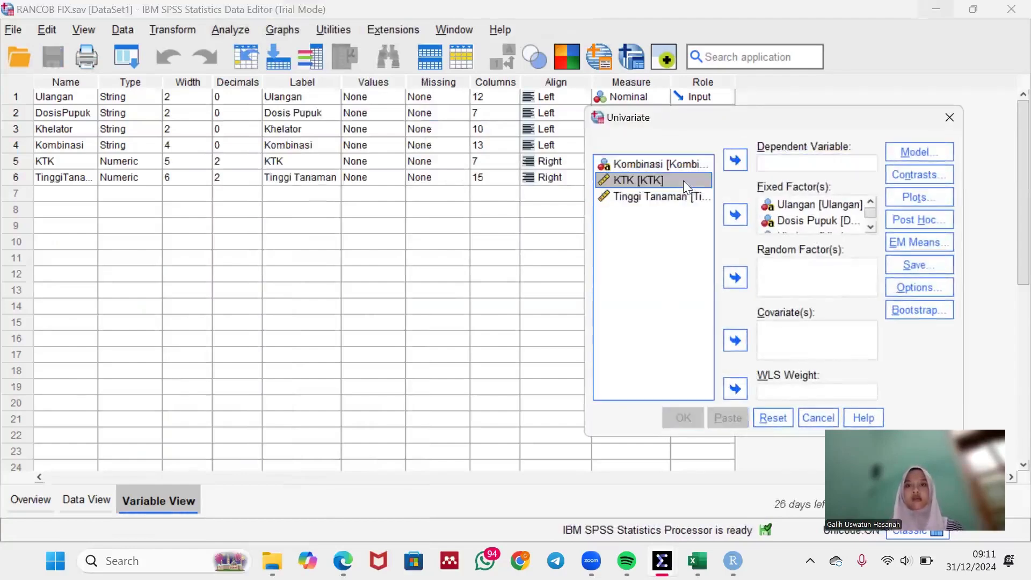
left_click(740, 161)
- Remove Dosis Pupuk, Ulangan and Khelator from the fixed factors and add Kombinasi as the only fixed factor
left_click(791, 221)
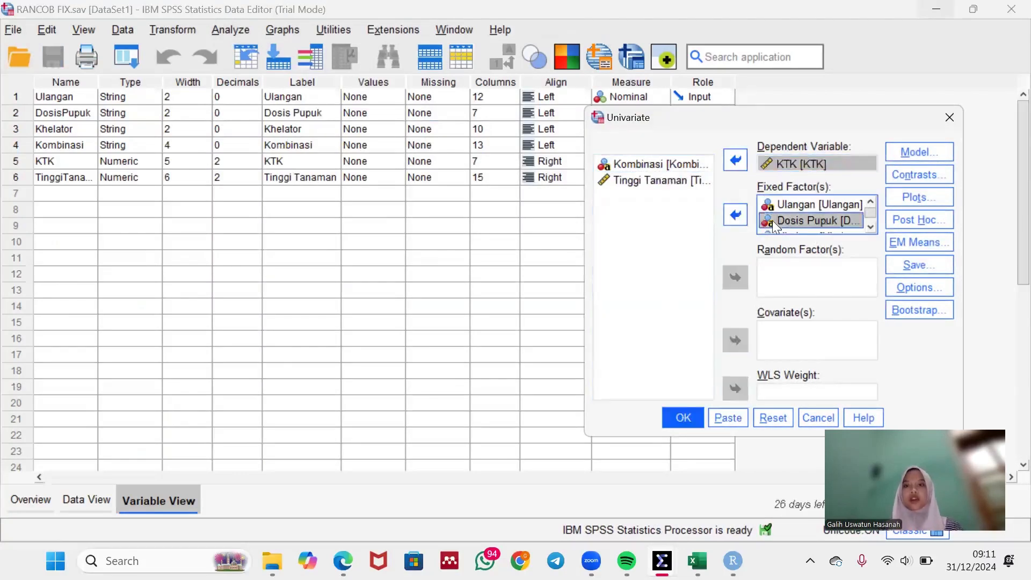
left_click(737, 214)
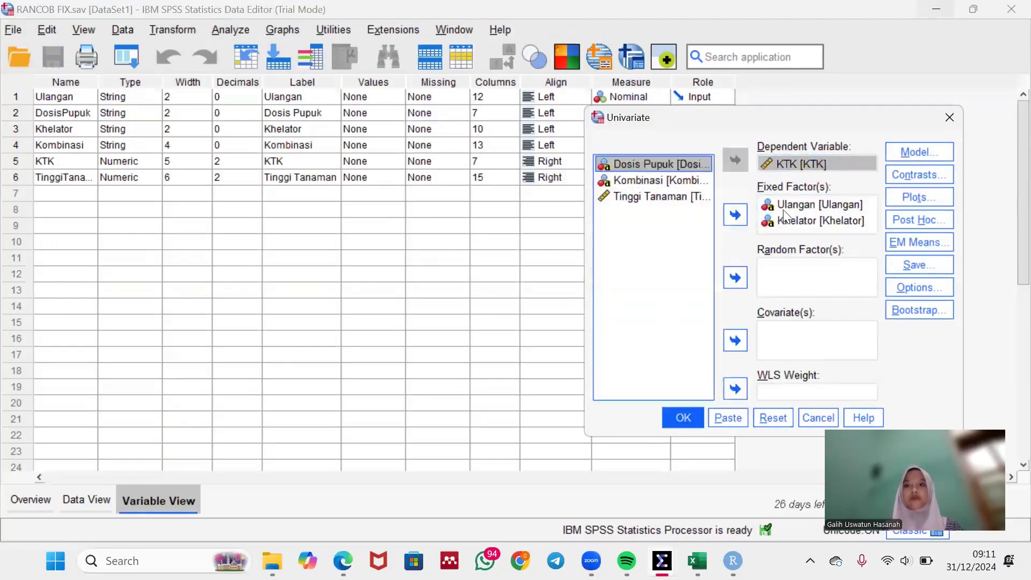
left_click(736, 214)
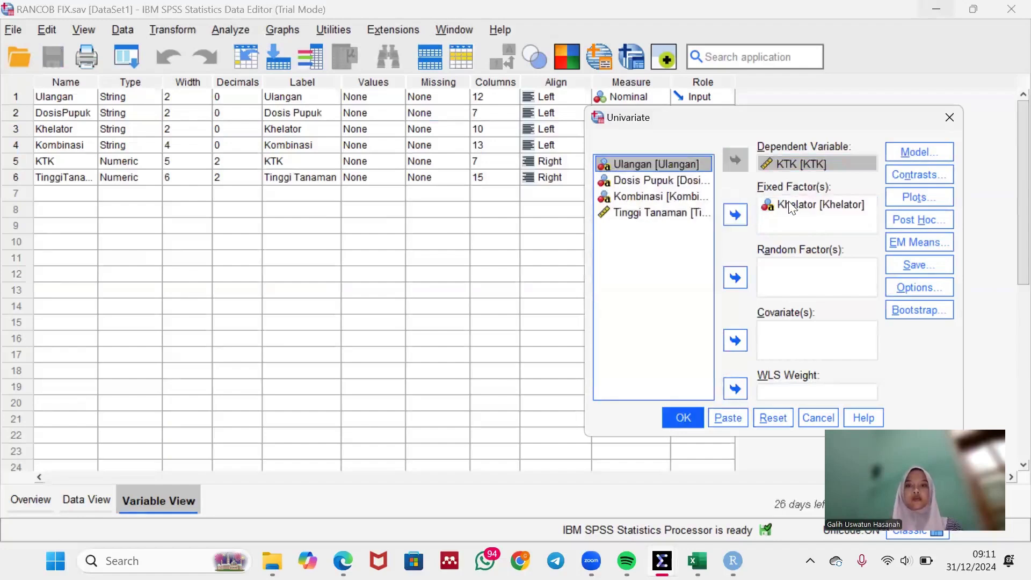
left_click(734, 215)
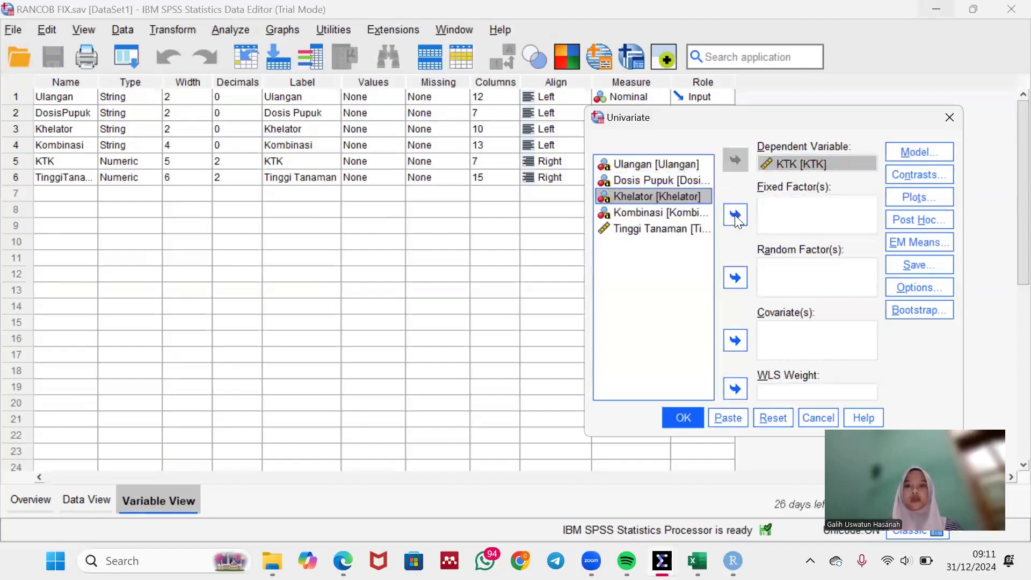
left_click(661, 213)
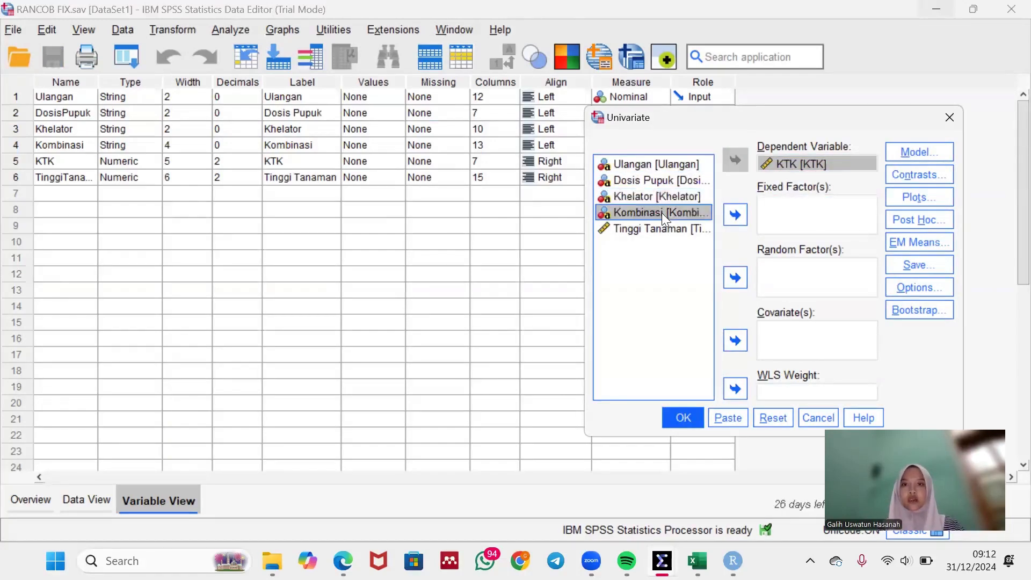
left_click(741, 215)
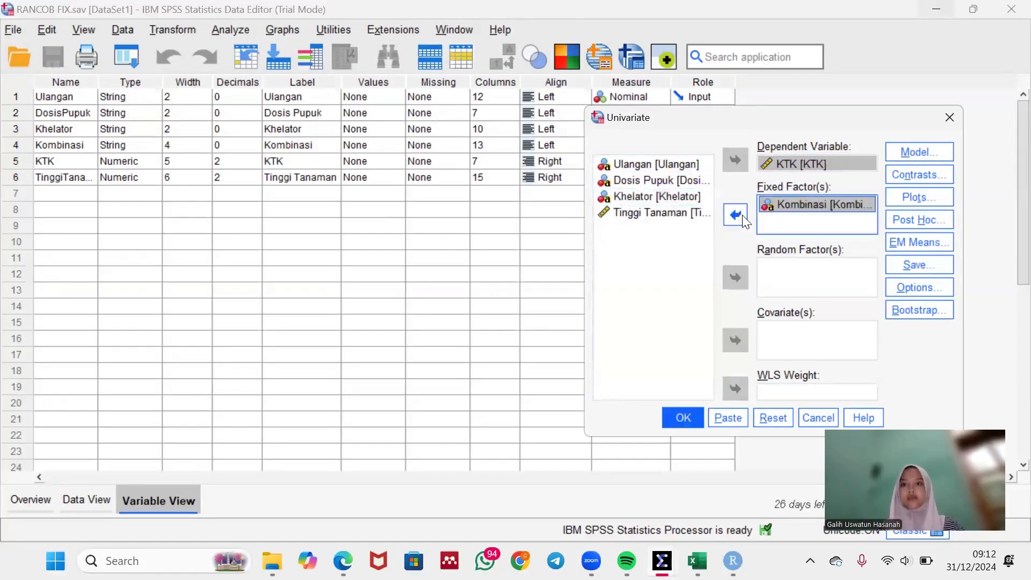
- Add Kombinasi as the model's only term, set the specification to custom terms and accept it
left_click(898, 149)
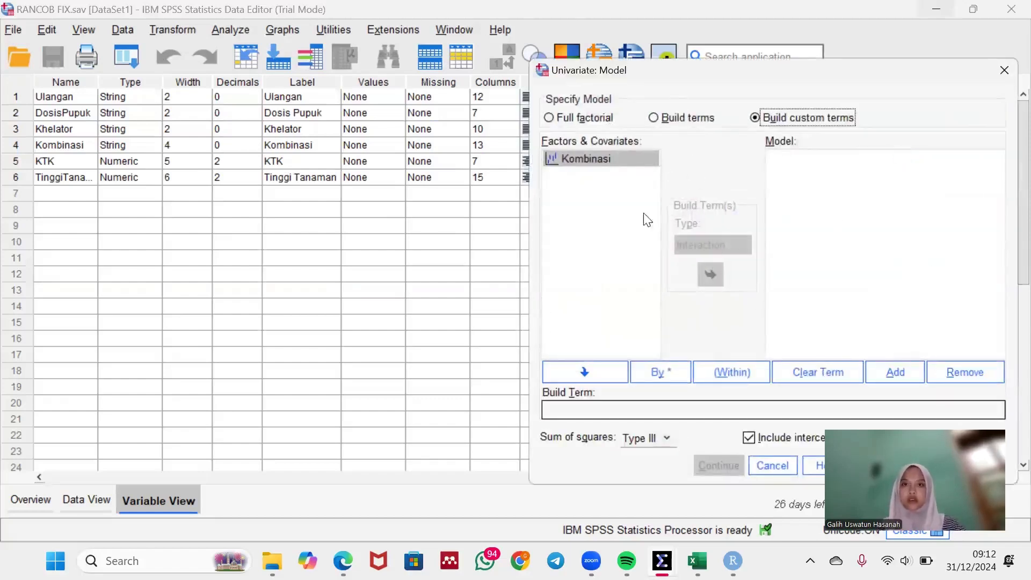
left_click(655, 117)
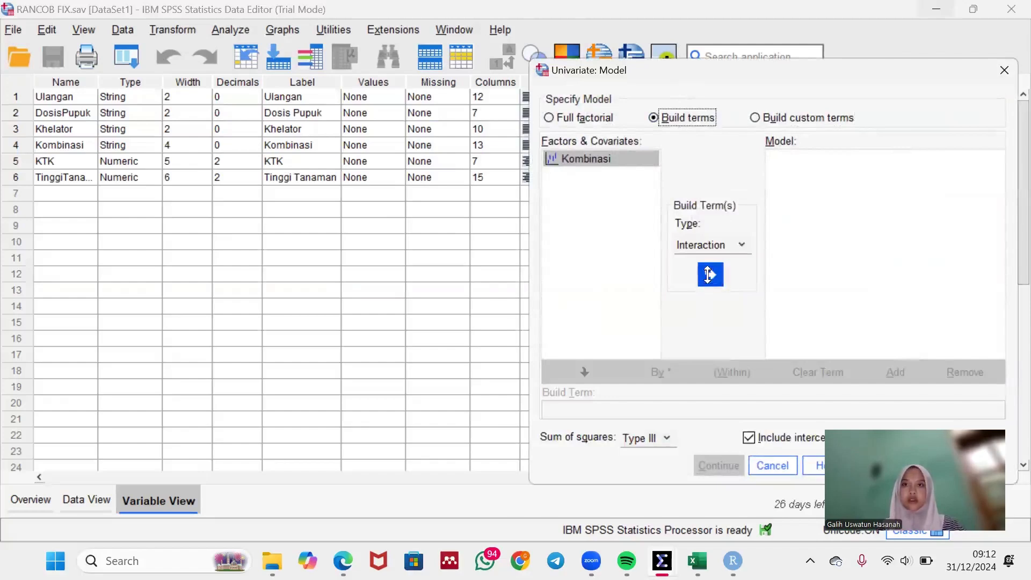
left_click(708, 275)
left_click(808, 118)
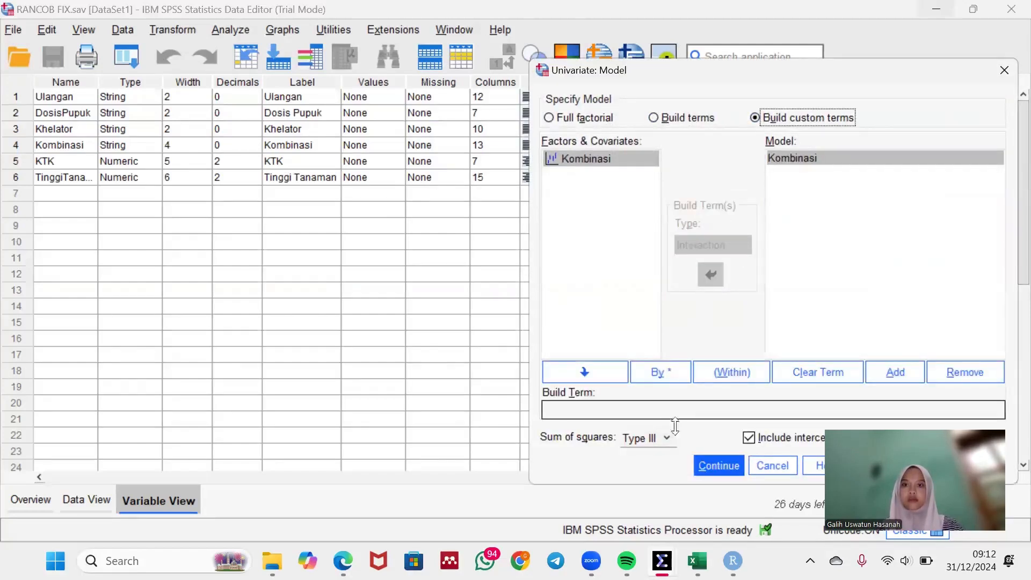
left_click(705, 465)
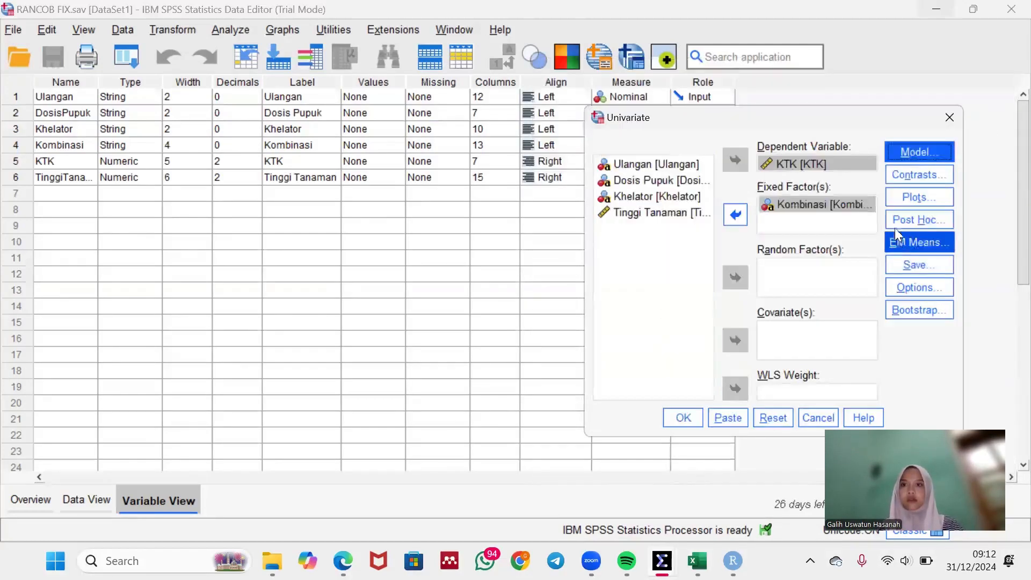
- Set up Duncan's post hoc test for Kombinasi and run the univariate analysis of KTK
left_click(894, 224)
left_click(777, 177)
left_click(720, 435)
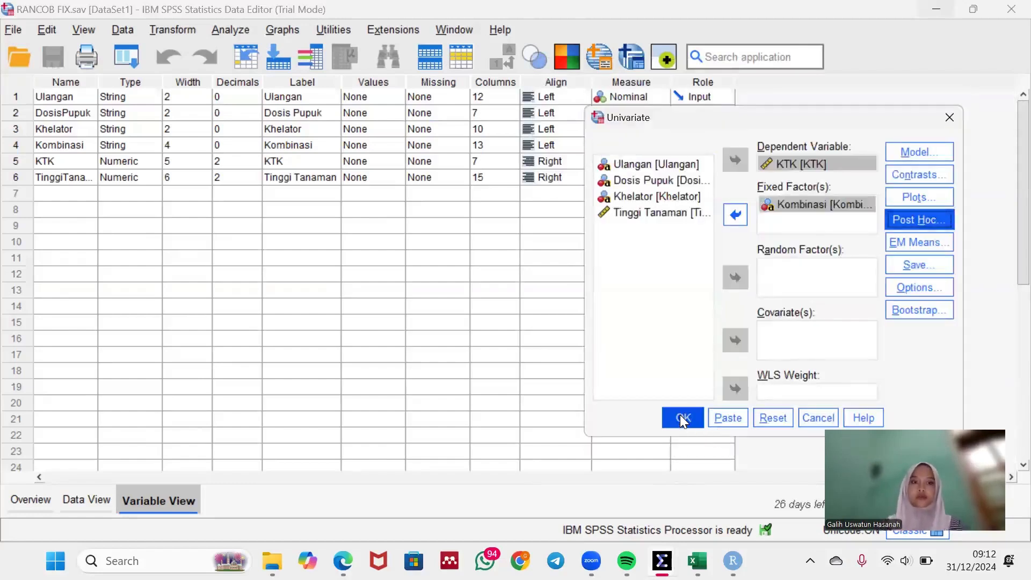
left_click(682, 419)
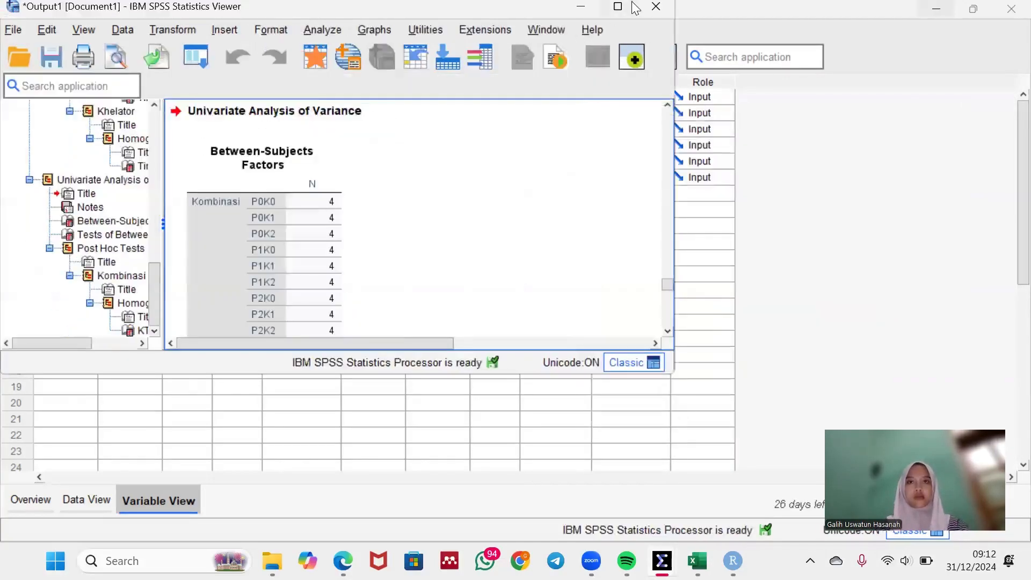
- Examine KTK's between-subjects effects table and the Duncan homogeneous subsets for Kombinasi in the maximized output, and return to the data
left_click(618, 8)
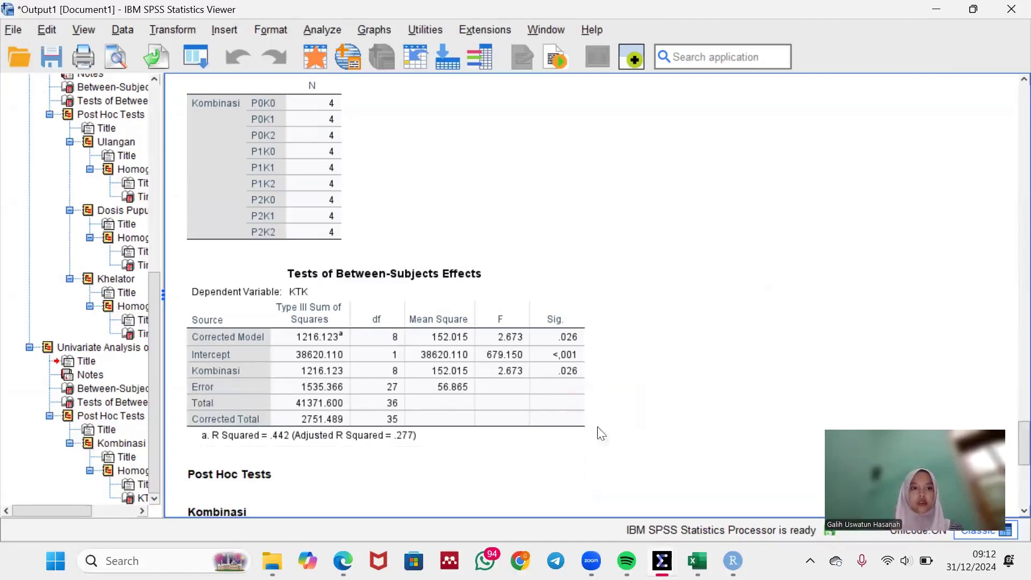
scroll(601, 460, "down", 3)
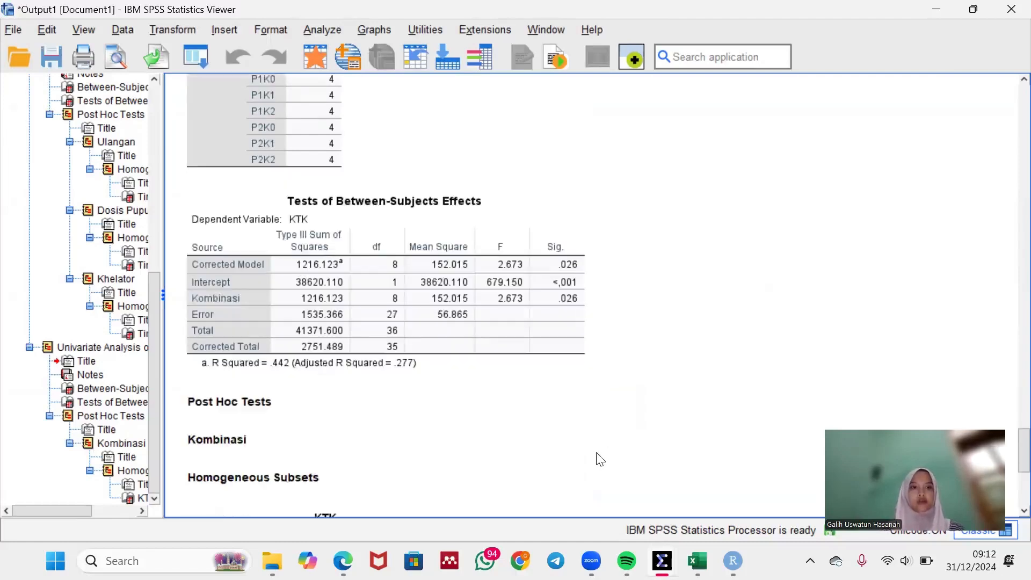
scroll(600, 460, "down", 3)
scroll(600, 460, "down", 3)
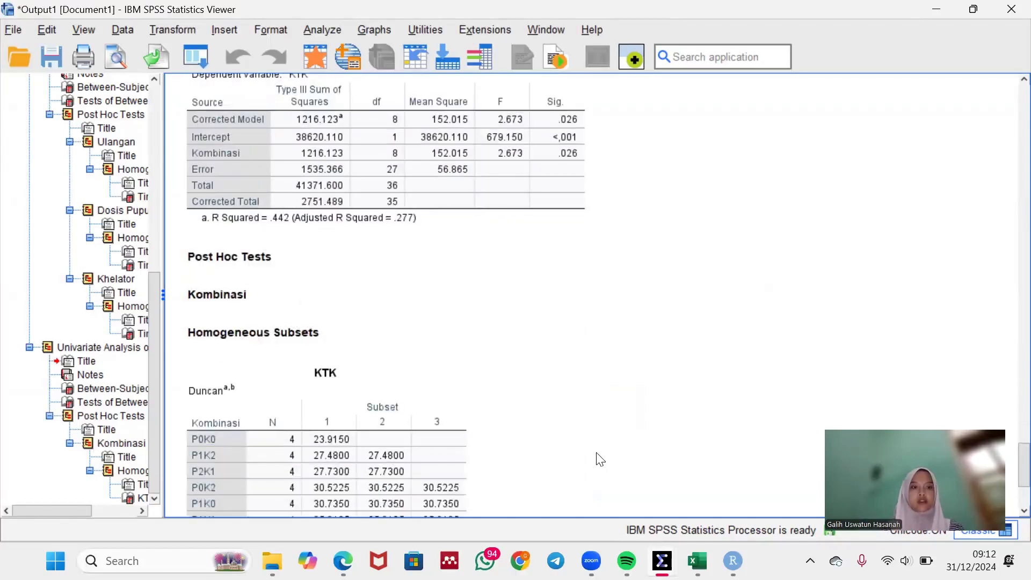
scroll(600, 460, "down", 6)
scroll(601, 460, "down", 1)
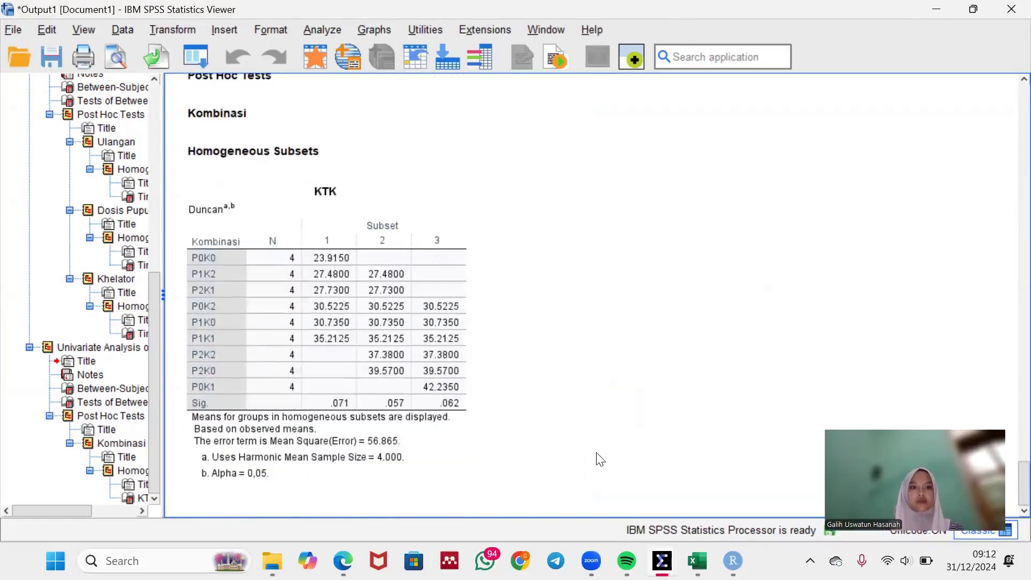
left_click(392, 215)
left_click(498, 231)
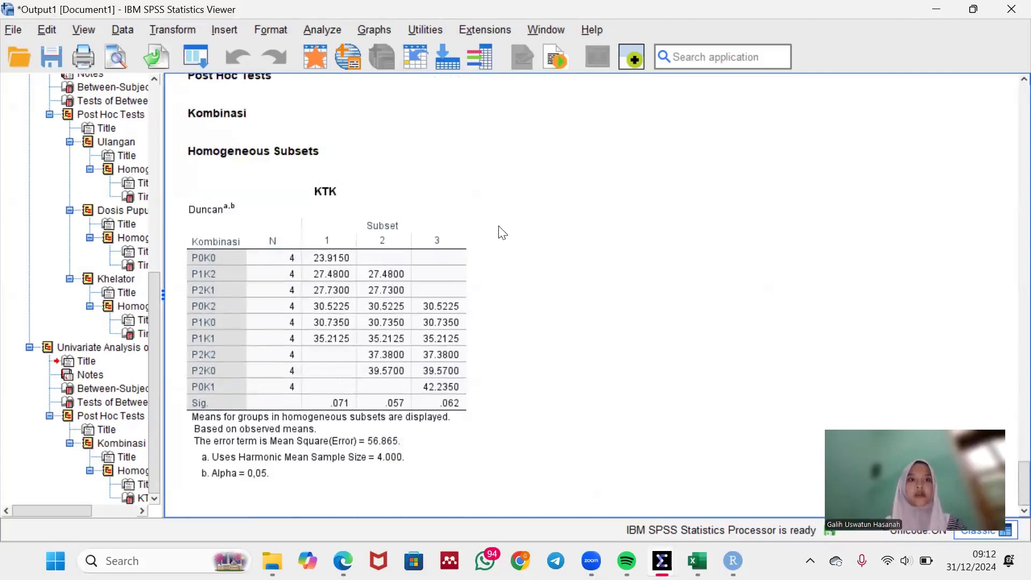
left_click(266, 237)
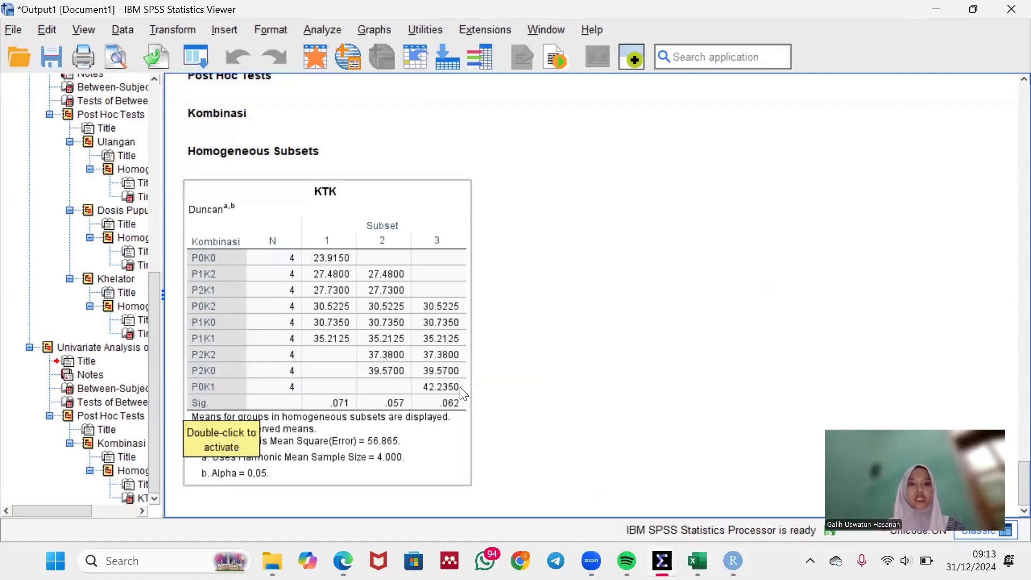
left_click(938, 6)
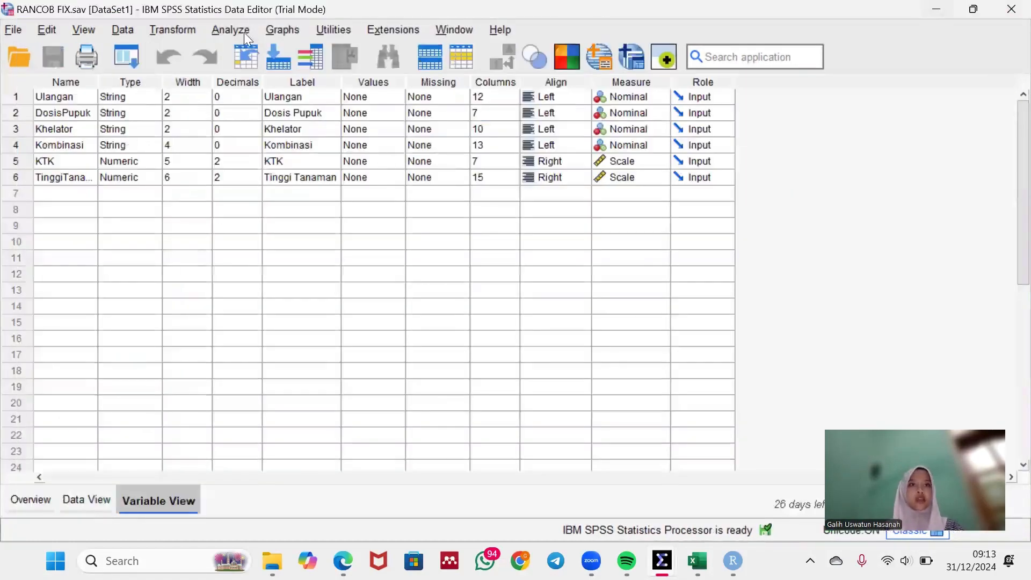
- Reopen the univariate analysis, replace KTK with Tinggi Tanaman as the dependent variable and run it with Kombinasi as the fixed factor
left_click(242, 30)
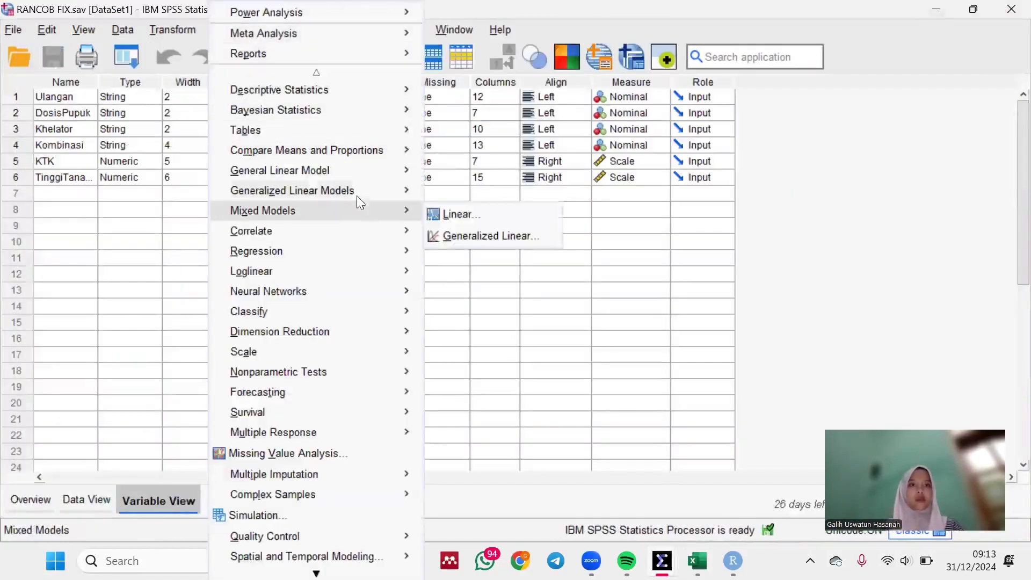
mouse_move(374, 173)
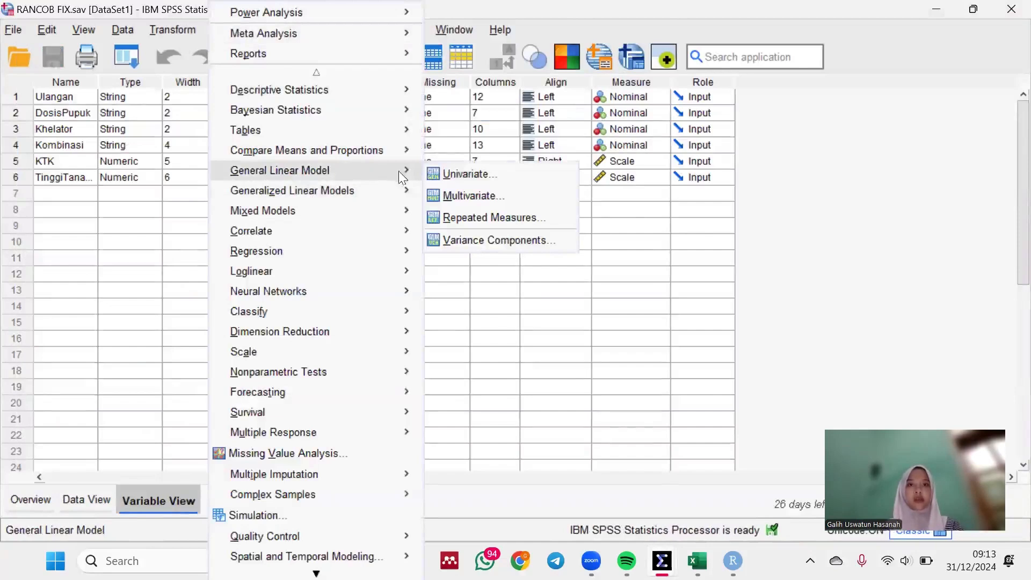
left_click(447, 175)
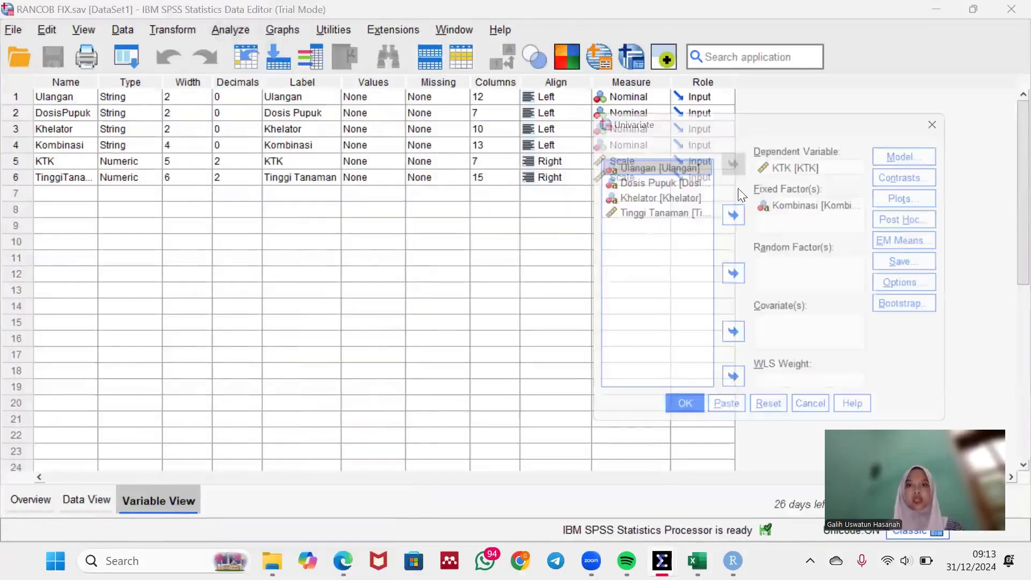
left_click(821, 165)
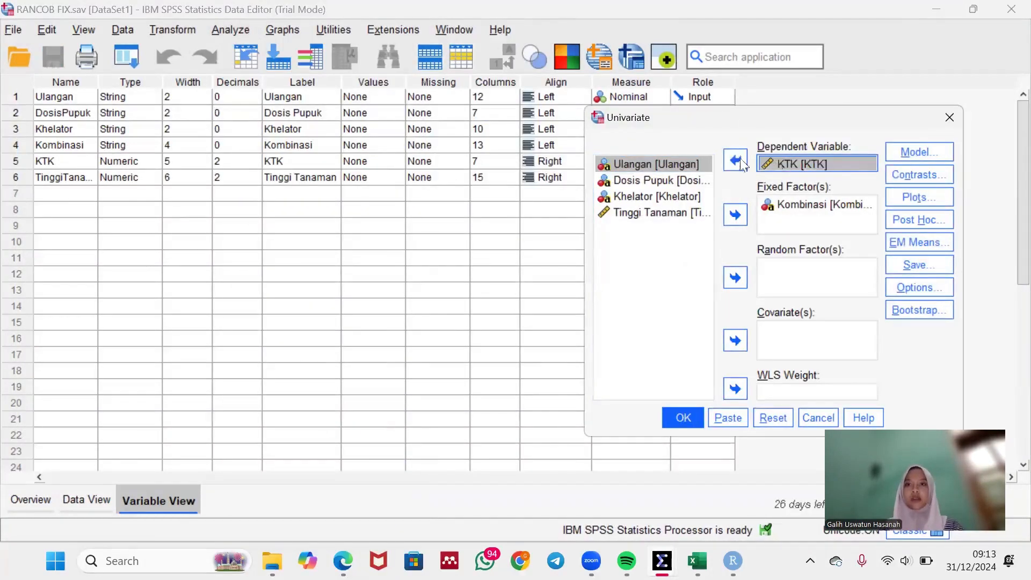
left_click(735, 159)
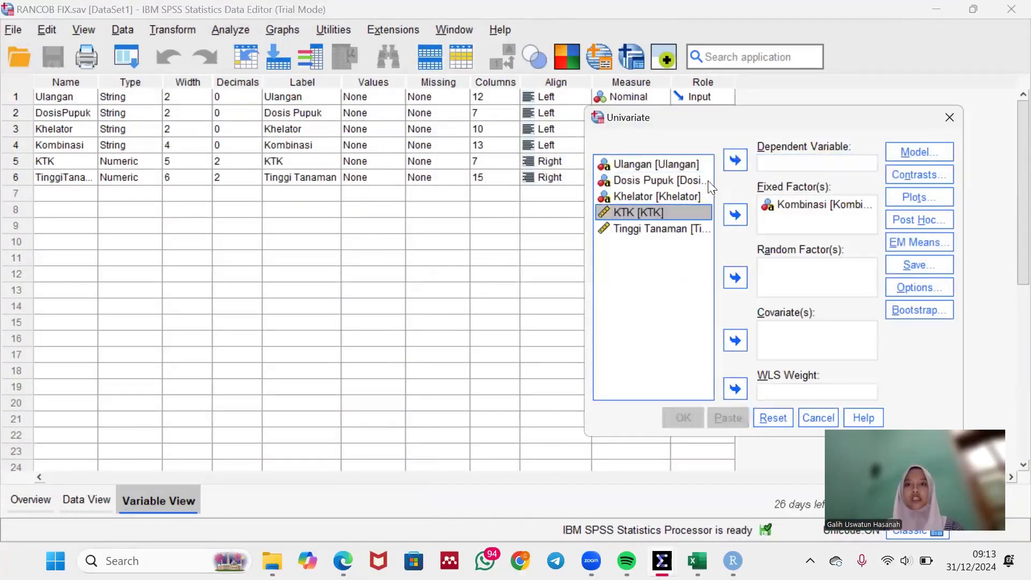
left_click(658, 230)
left_click(746, 158)
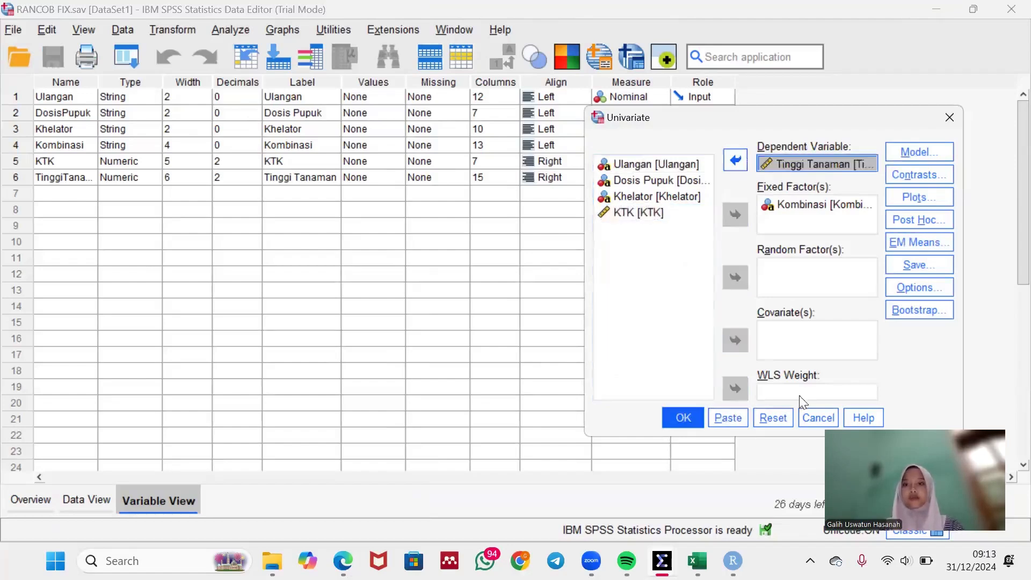
left_click(683, 419)
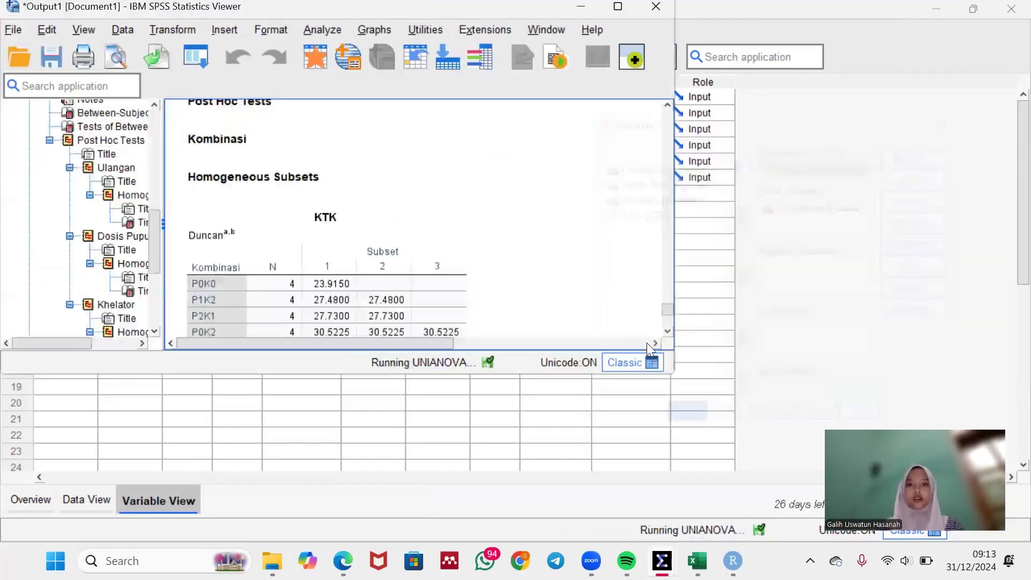
- Examine Tinggi Tanaman's between-subjects effects and Duncan homogeneous subsets for Kombinasi in the maximized output, and return to the data
left_click(617, 6)
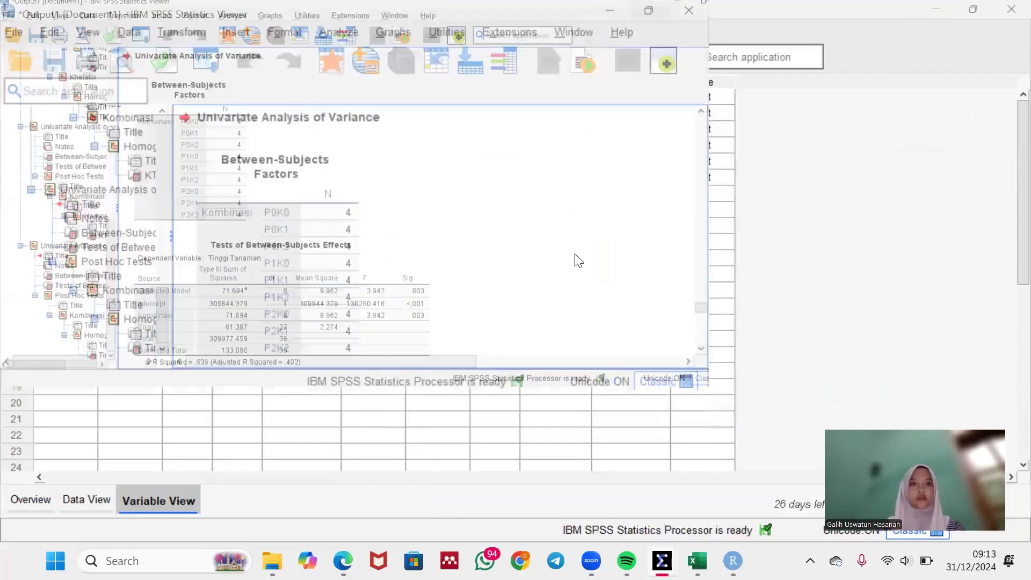
scroll(577, 260, "down", 5)
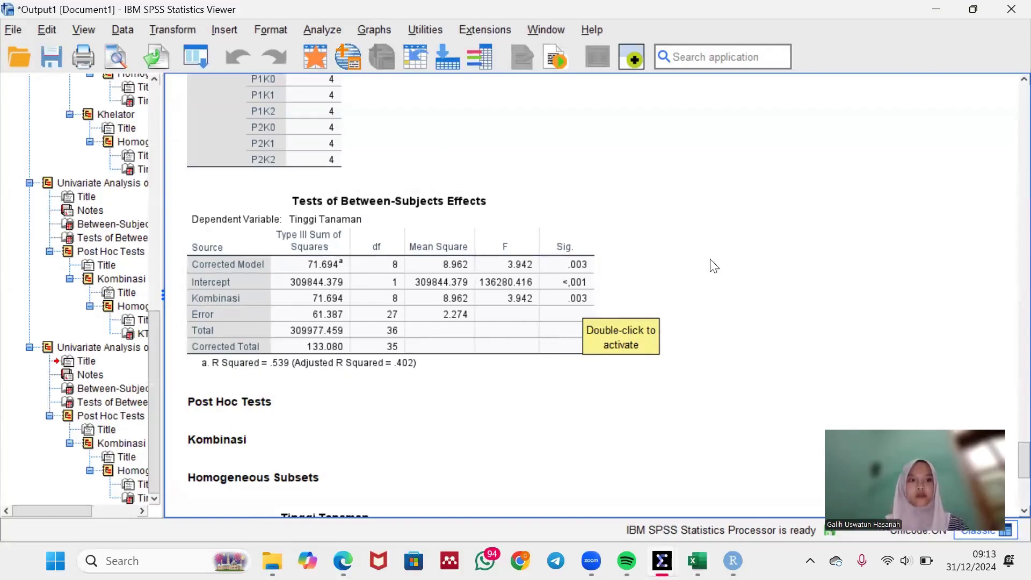
scroll(451, 459, "down", 5)
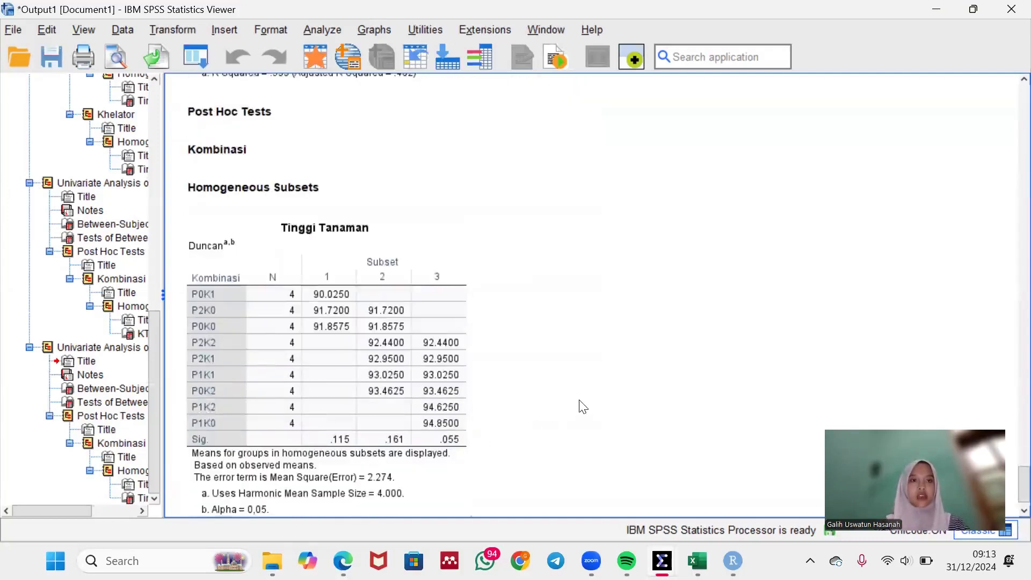
scroll(583, 406, "down", 1)
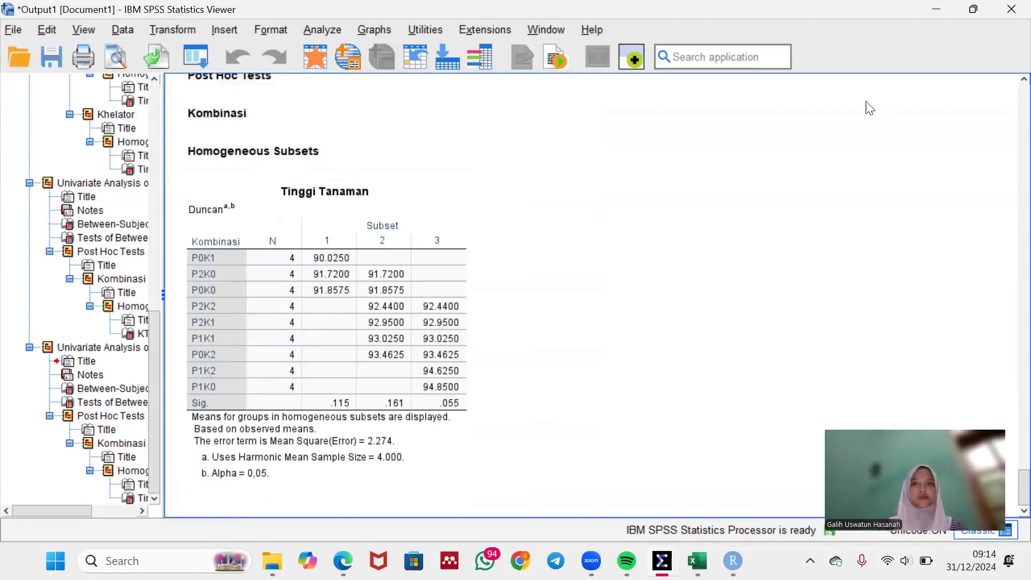
left_click(936, 9)
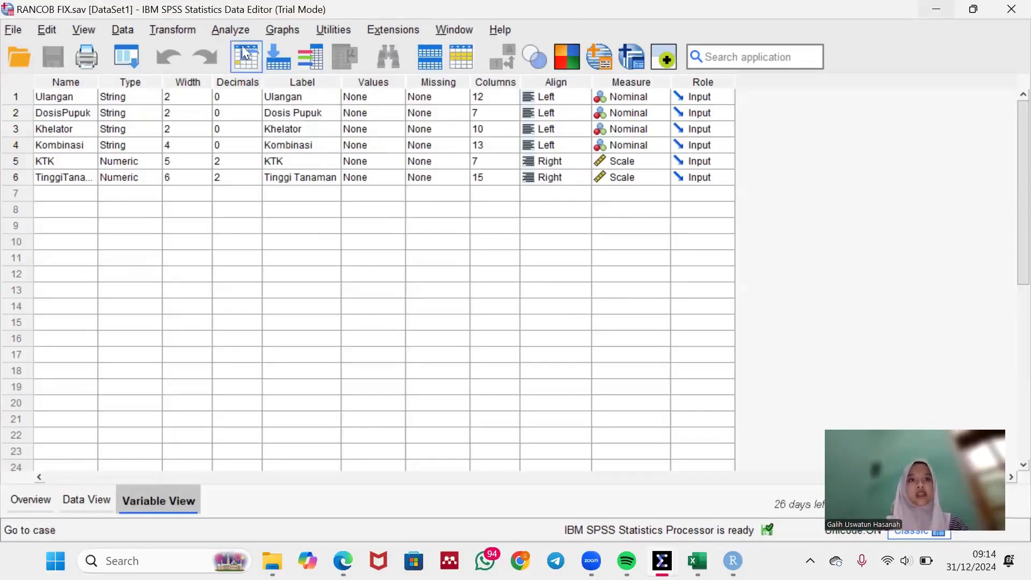
- Run a two-tailed Pearson bivariate correlation between KTK and Tinggi Tanaman and view its table in the maximized output
left_click(231, 29)
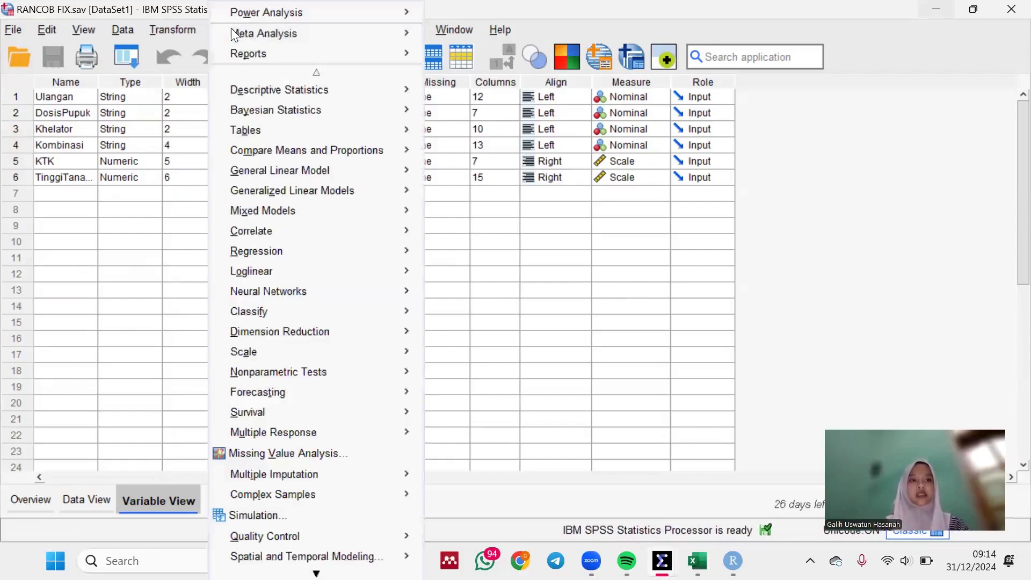
mouse_move(284, 230)
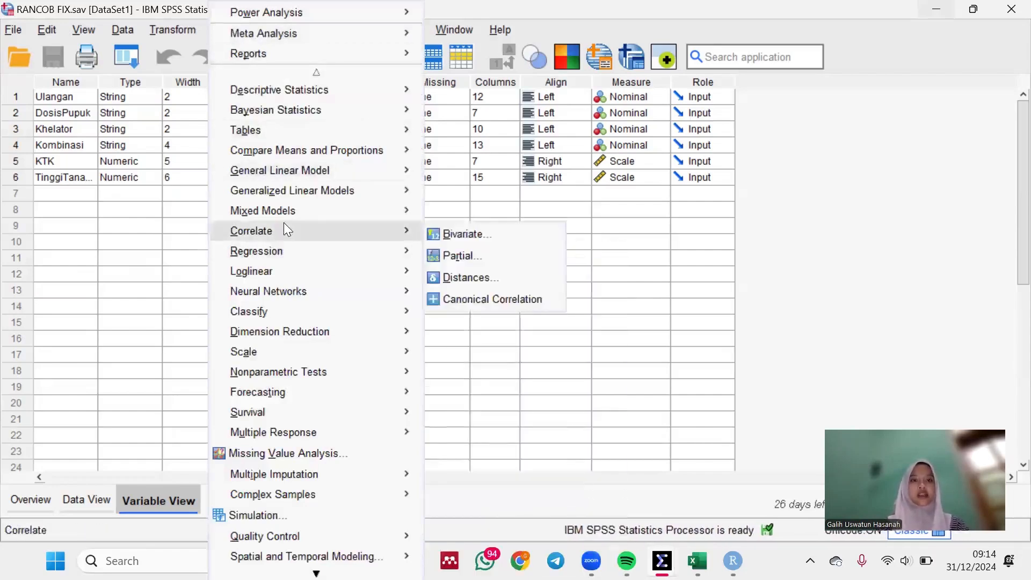
left_click(450, 237)
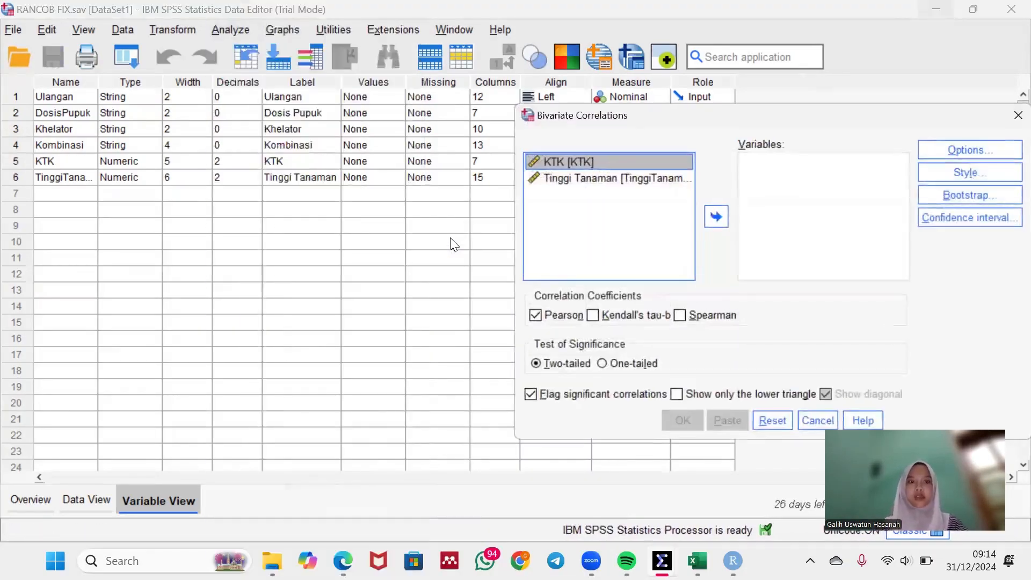
left_click(717, 217)
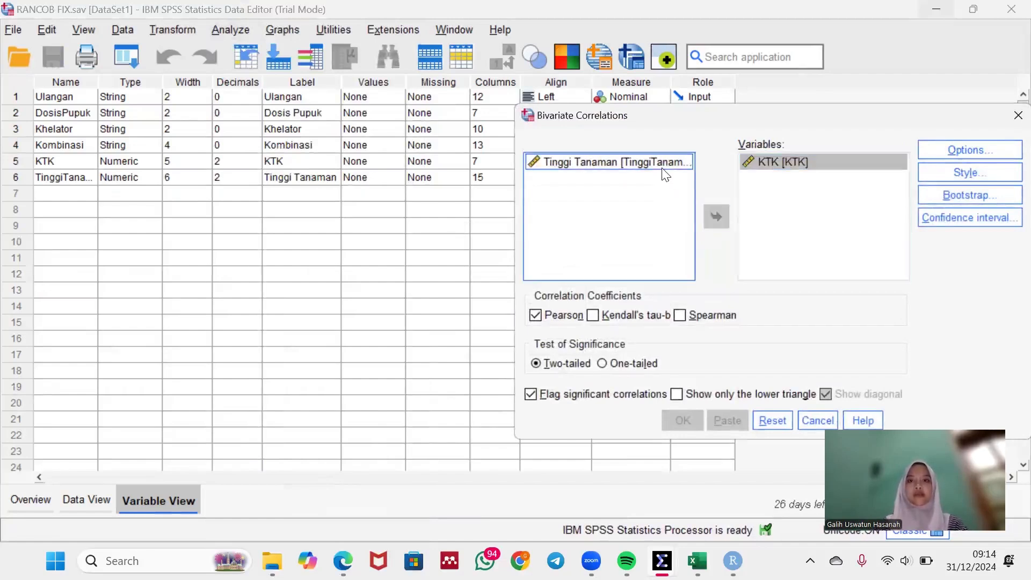
left_click(714, 215)
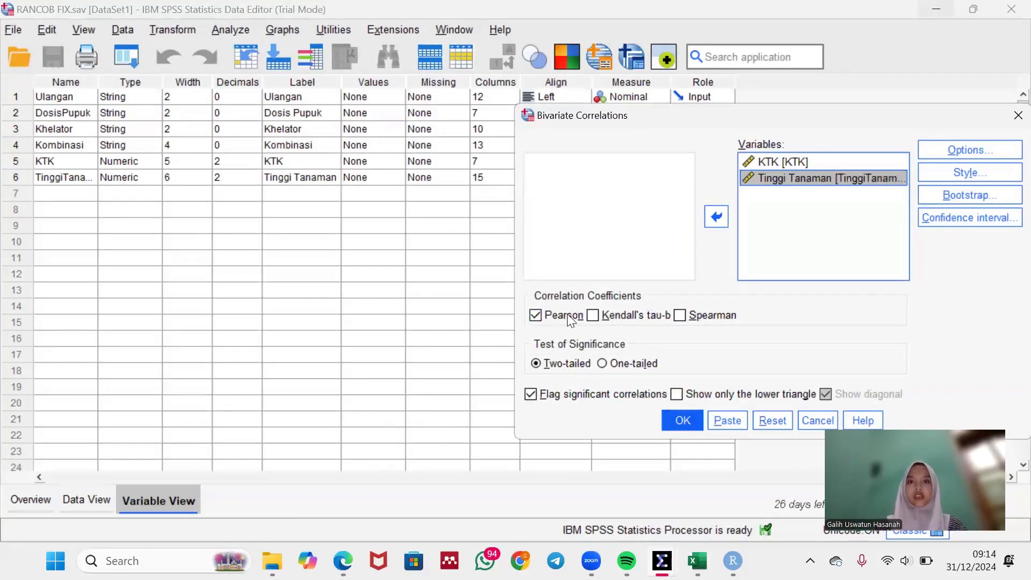
left_click(683, 420)
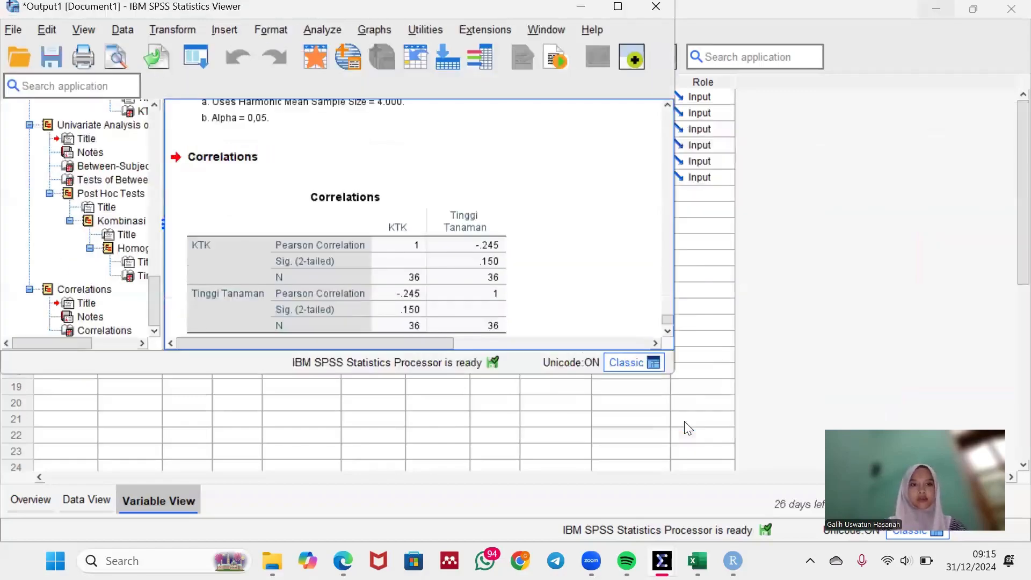
left_click(618, 7)
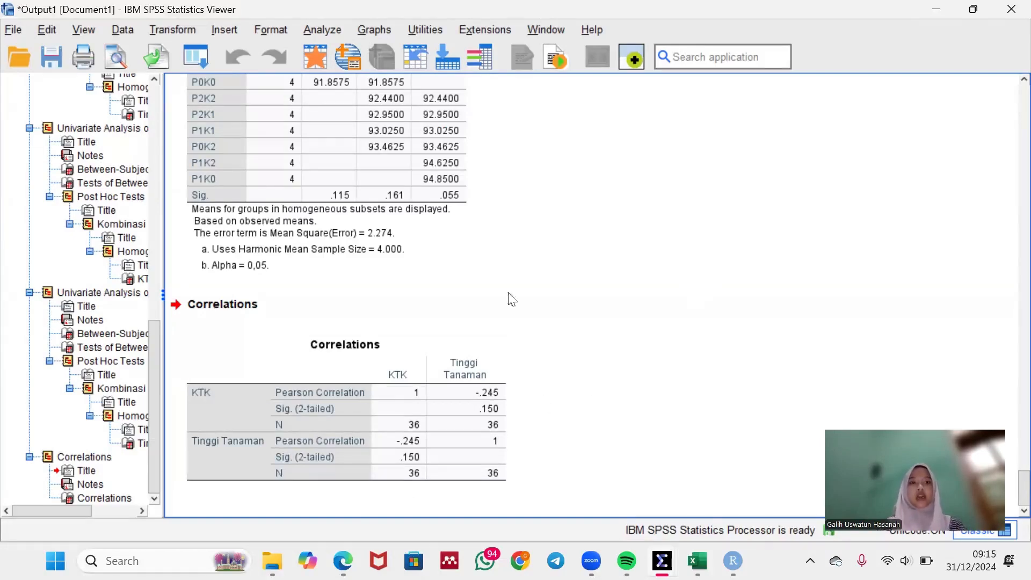
- Create a simple scatterplot with Tinggi Tanaman on the Y axis and KTK on the X axis
left_click(374, 30)
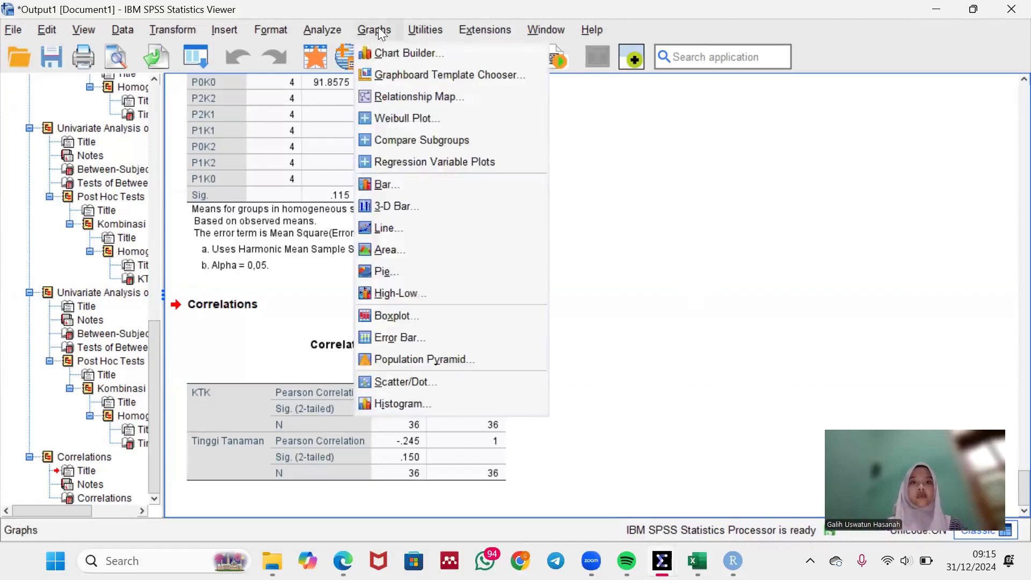
left_click(405, 382)
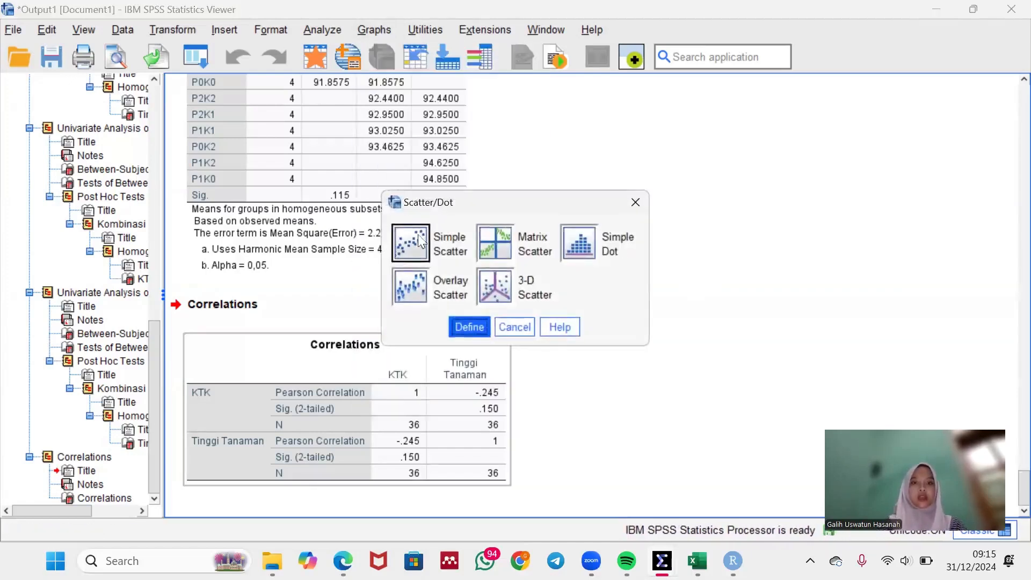
left_click(467, 327)
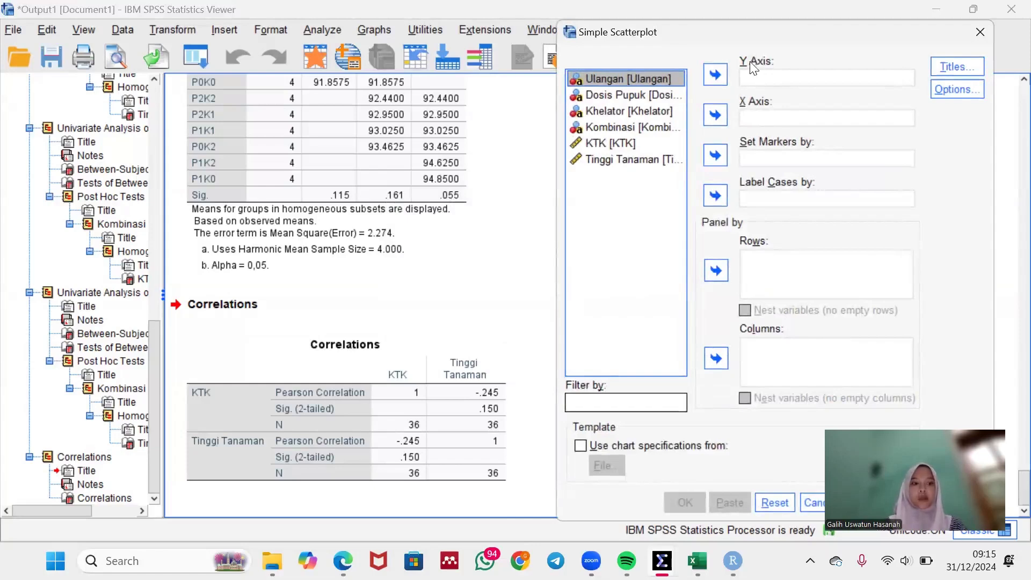
left_click(641, 161)
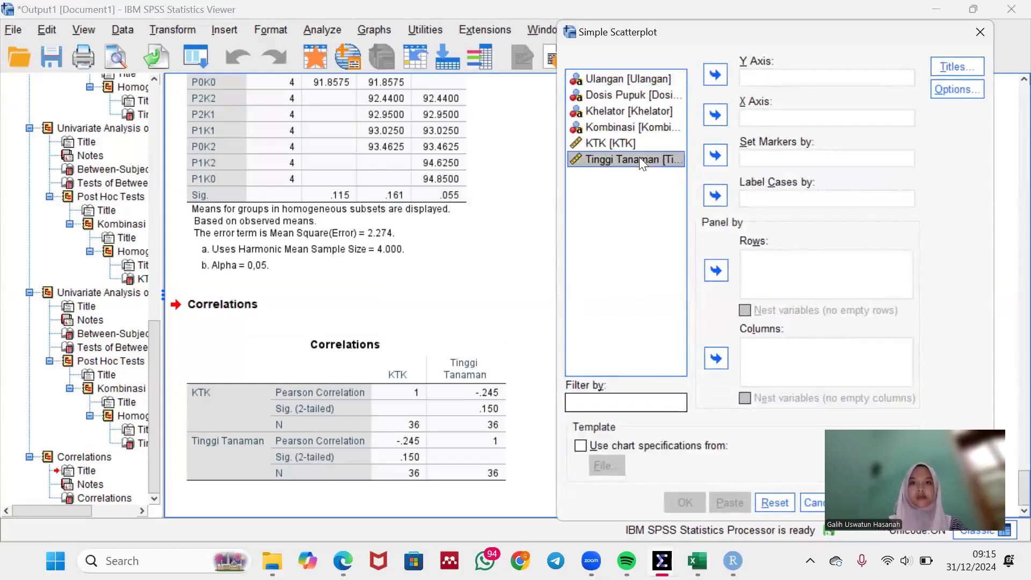
left_click(709, 76)
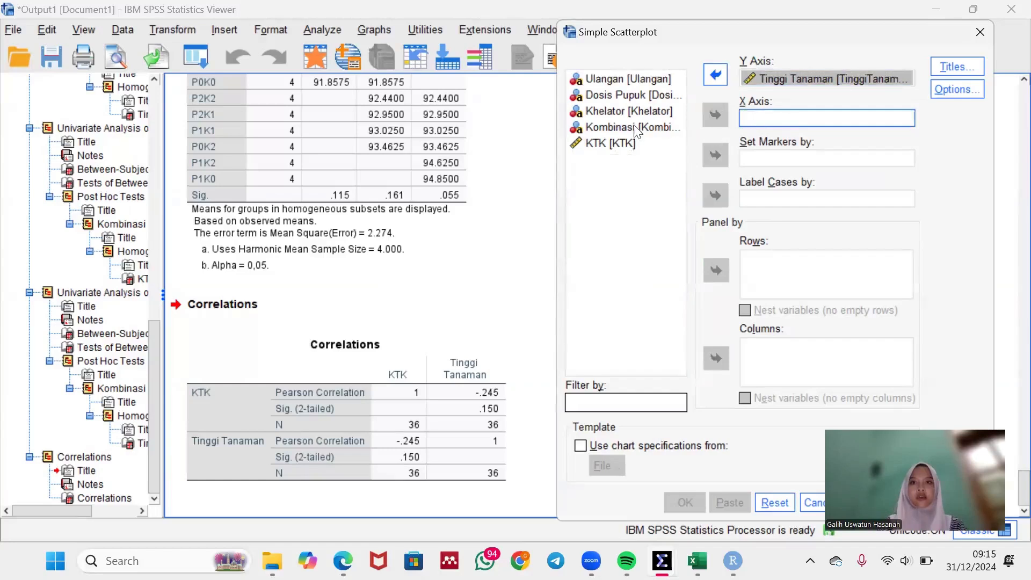
left_click(626, 146)
left_click(715, 114)
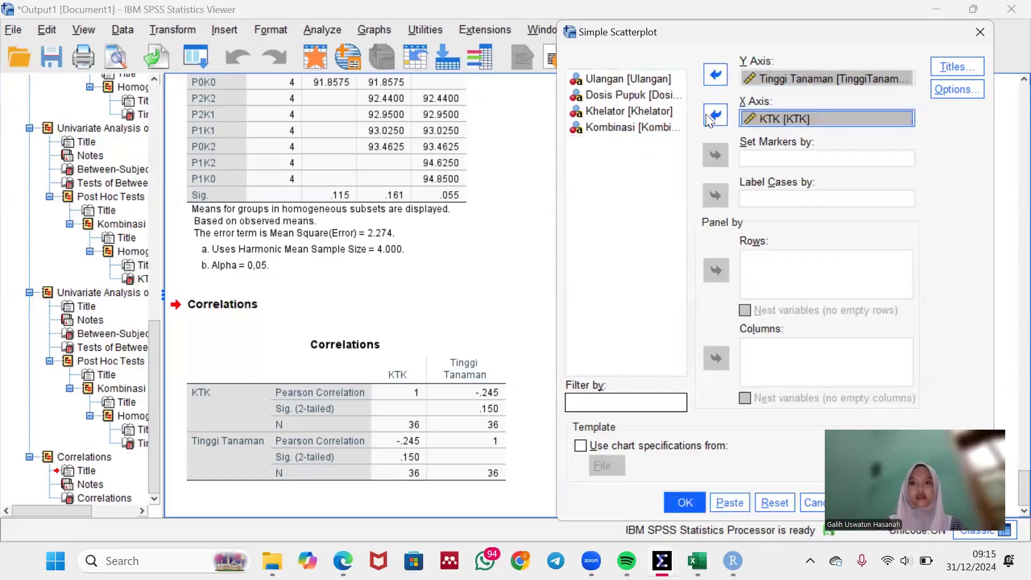
left_click(682, 502)
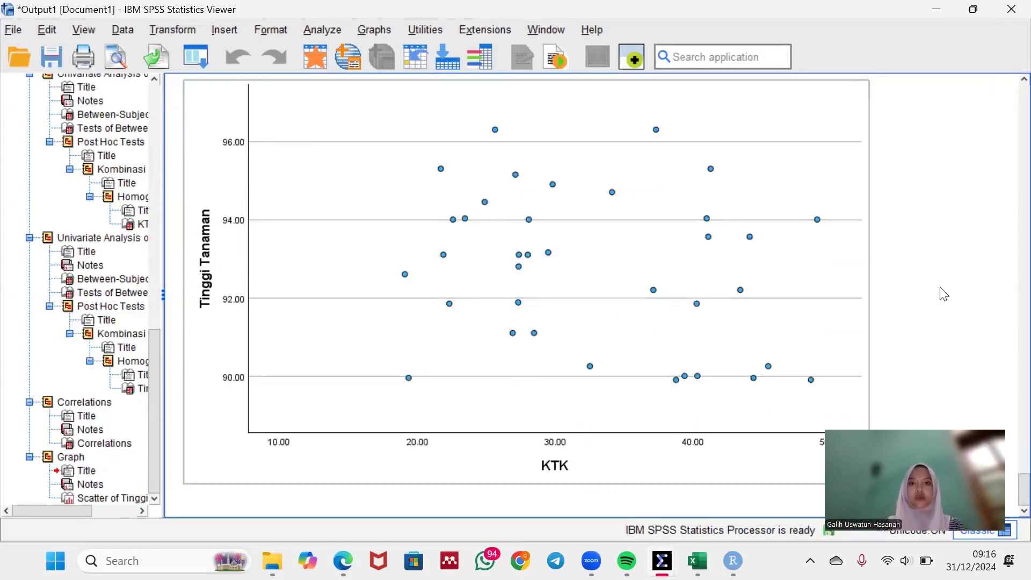
- Add a linear fit line with its equation label to the KTK and Tinggi Tanaman scatterplot, and view the chart in the output
left_click(589, 254)
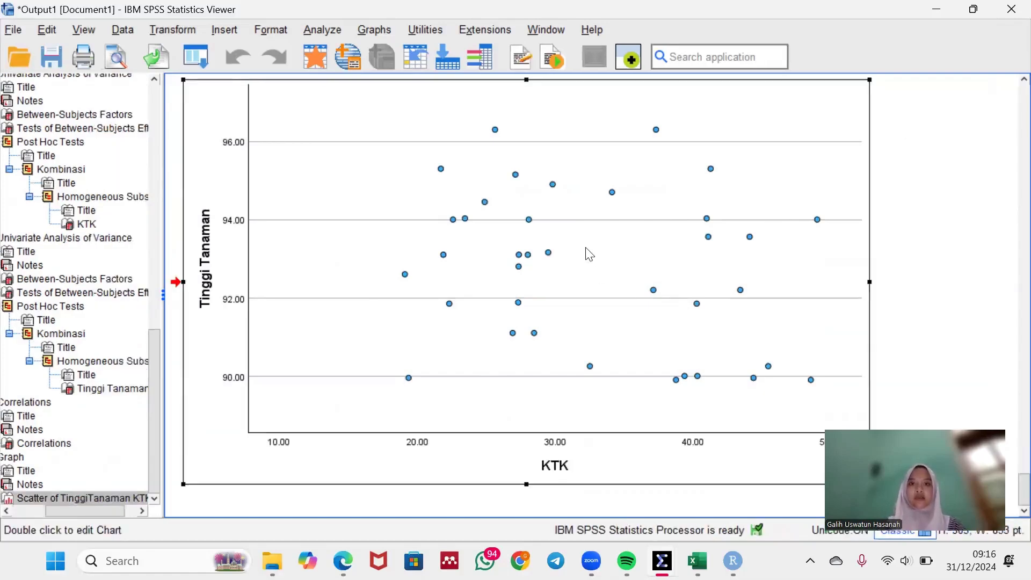
double_click(590, 254)
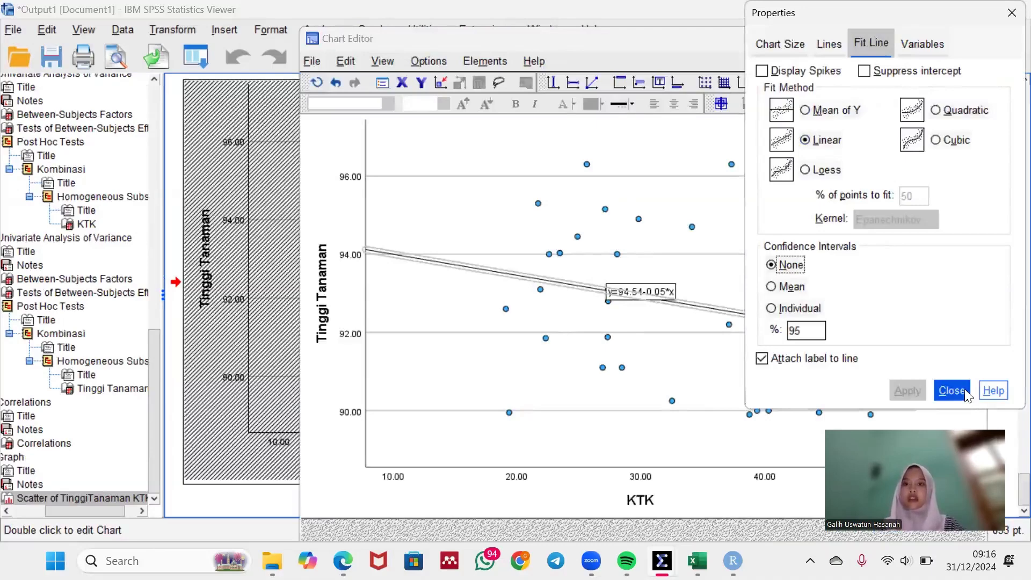
left_click(949, 389)
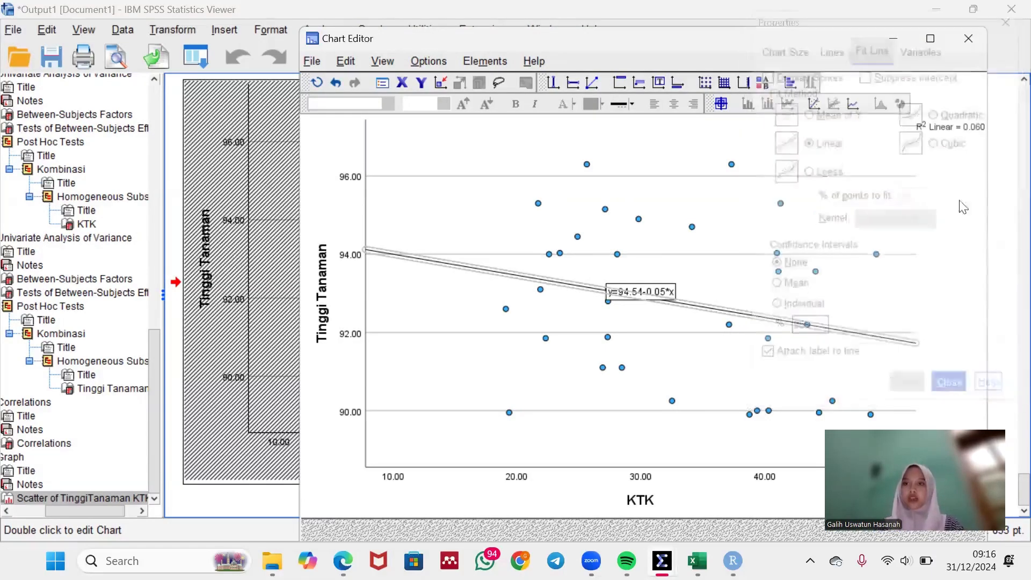
left_click(961, 45)
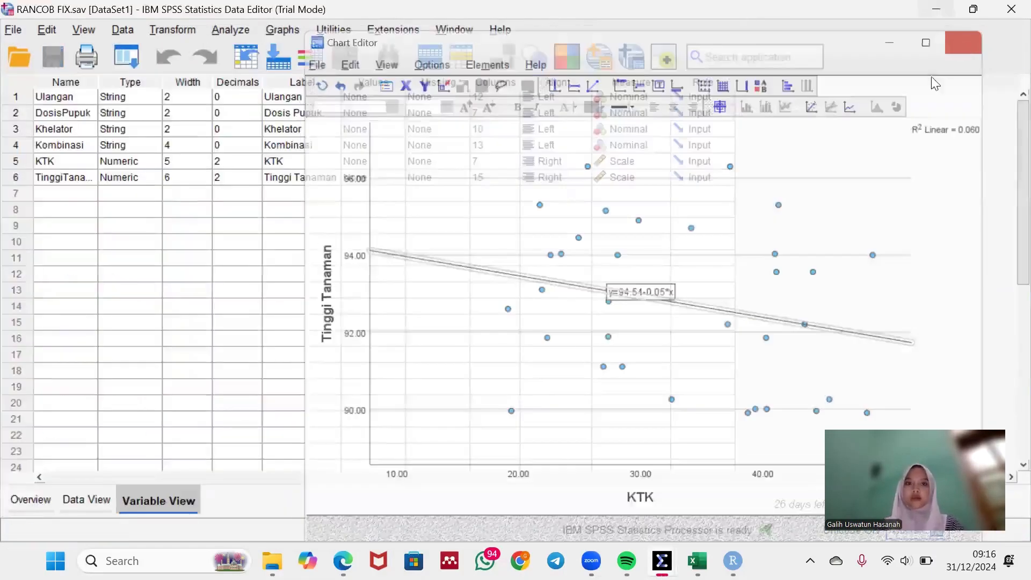
mouse_move(662, 560)
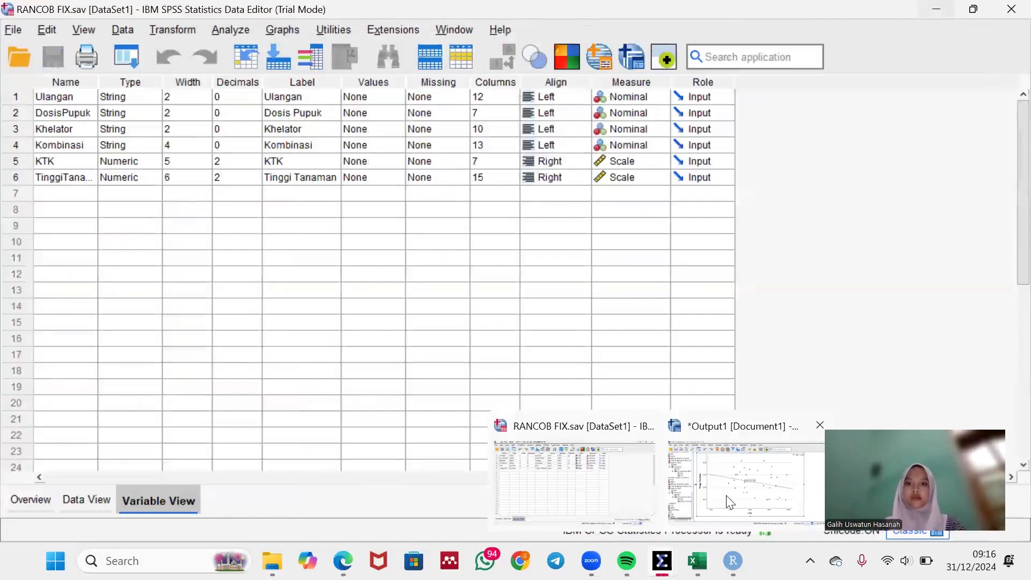
left_click(741, 480)
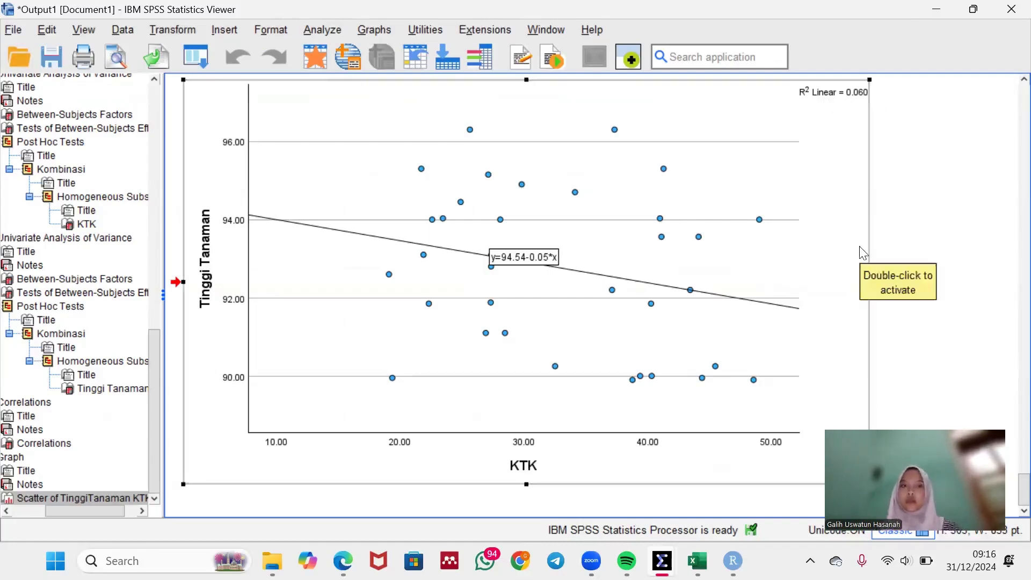
- Switch to RStudio and create a new R script
left_click(936, 15)
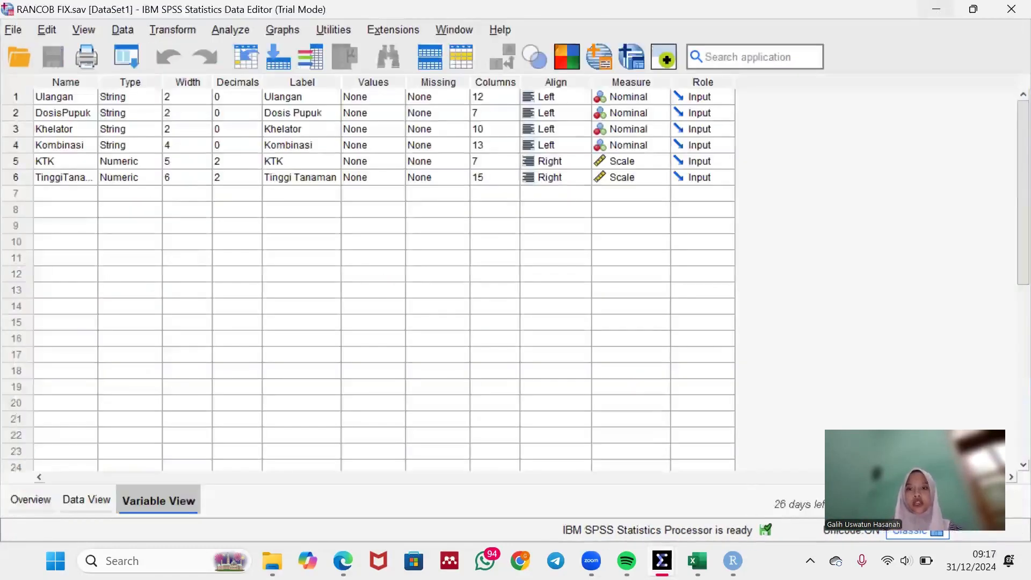
mouse_move(733, 561)
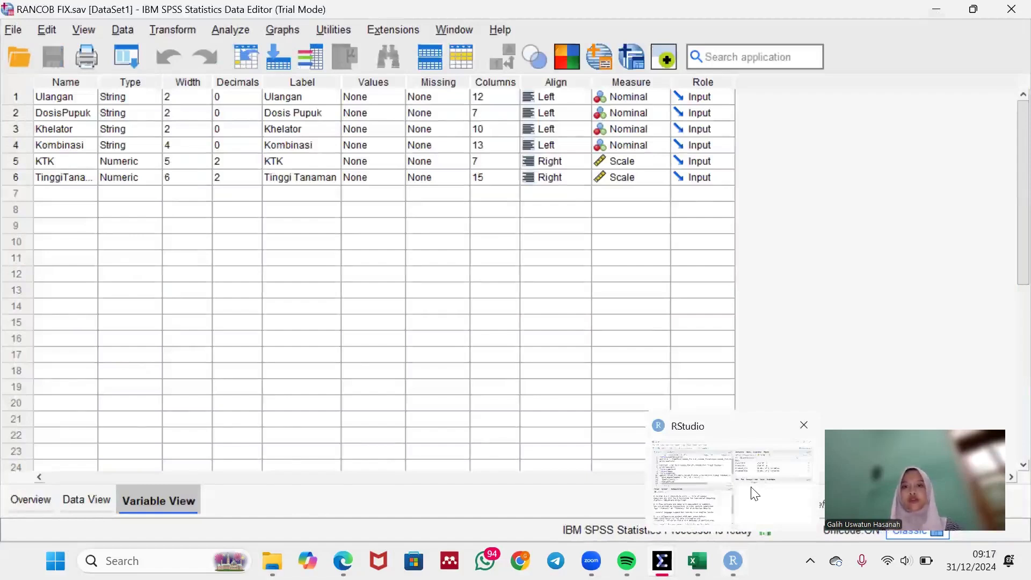
left_click(755, 494)
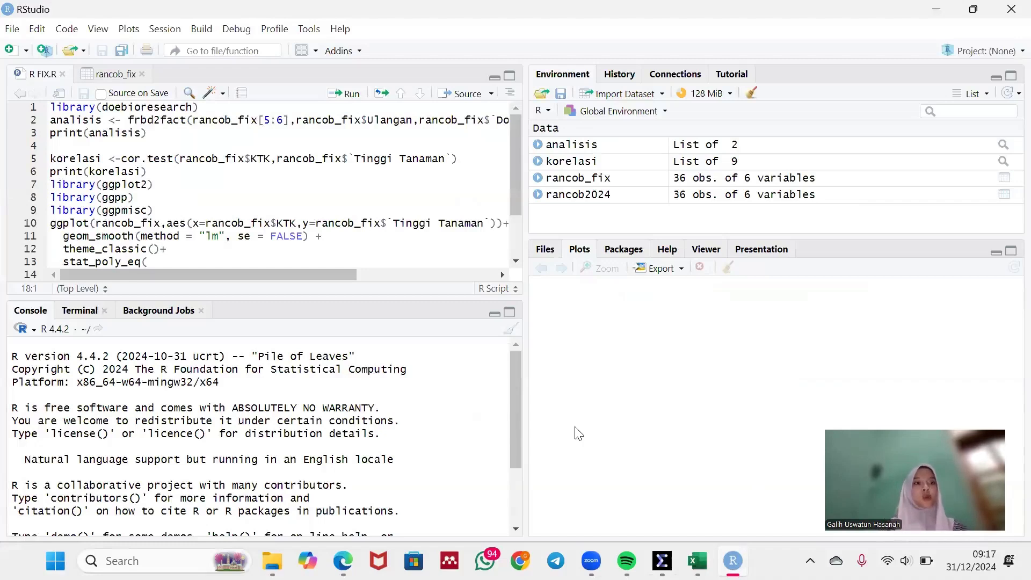
left_click(22, 33)
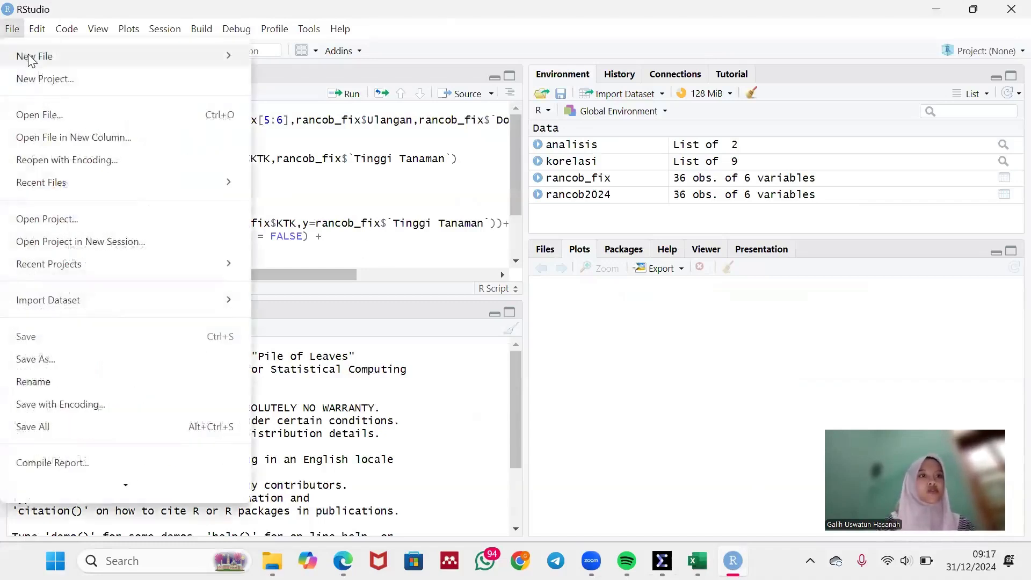
mouse_move(30, 56)
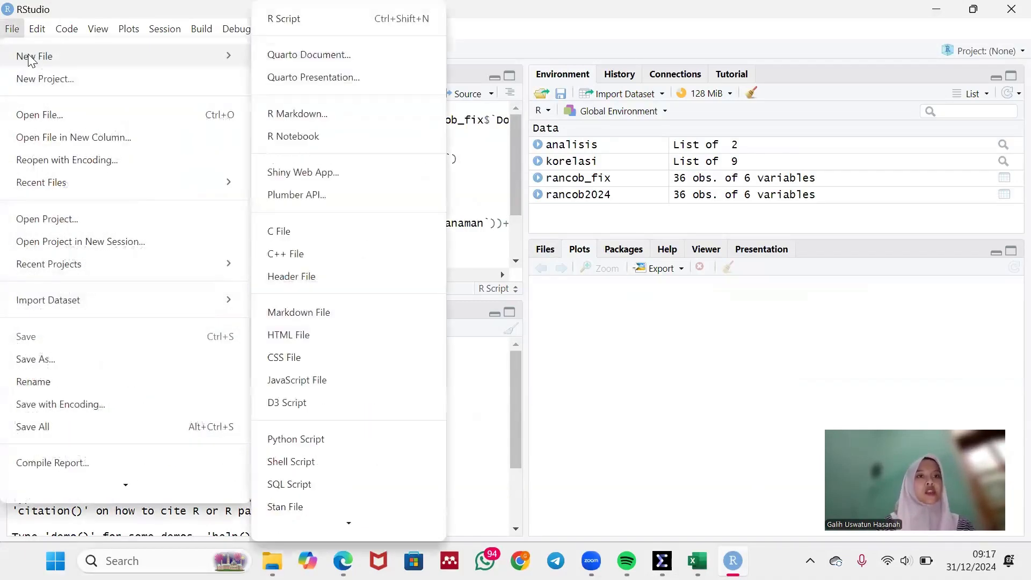
left_click(283, 29)
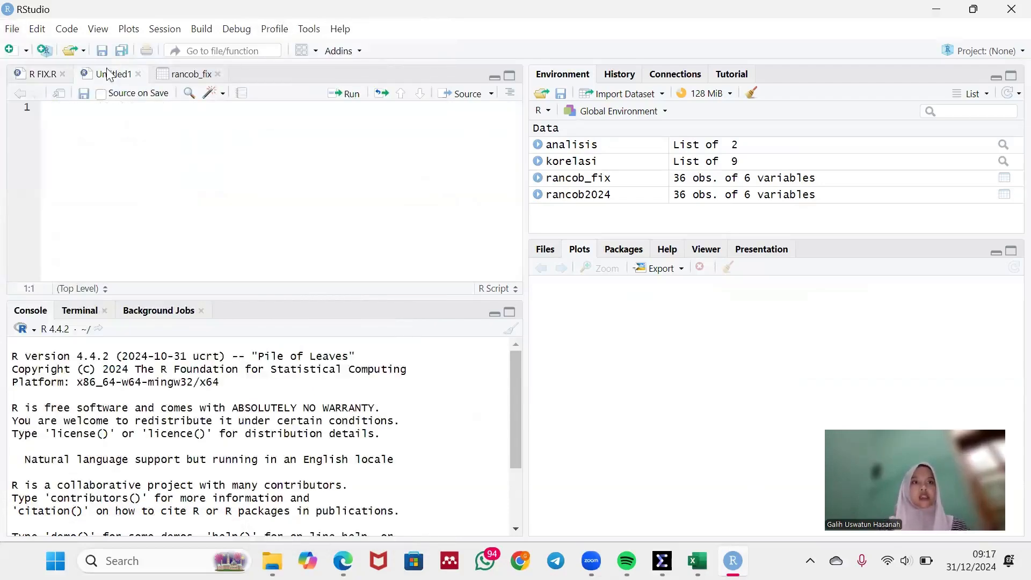
- Start an Excel dataset import and load rancob fix.xlsx from the Downloads folder into the preview
left_click(595, 97)
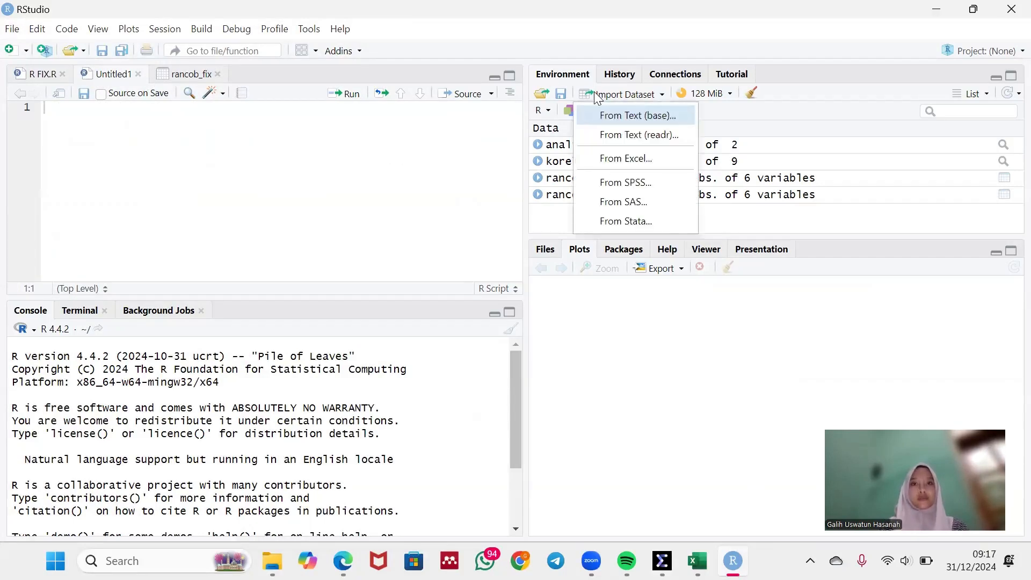
left_click(618, 157)
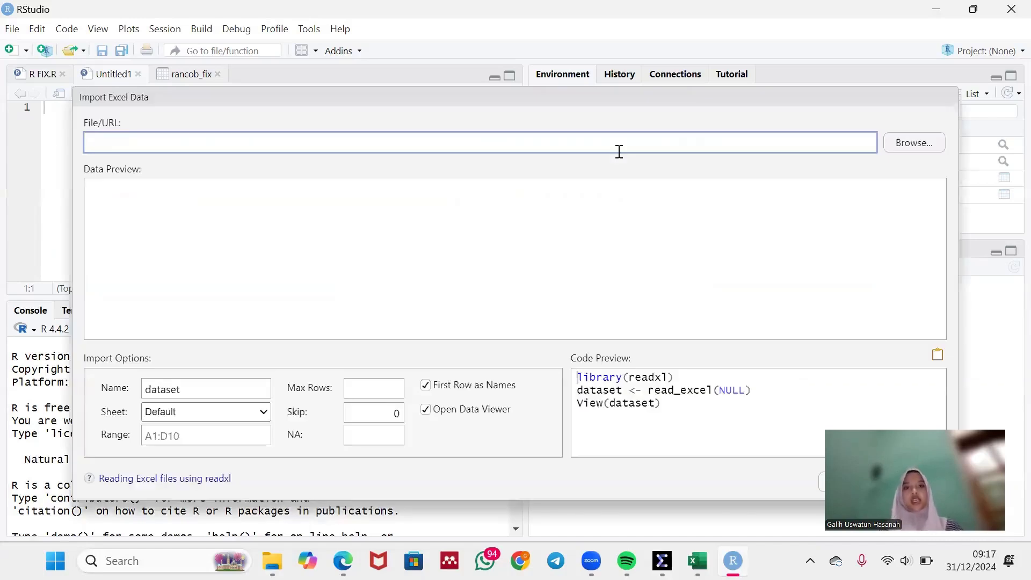
left_click(924, 141)
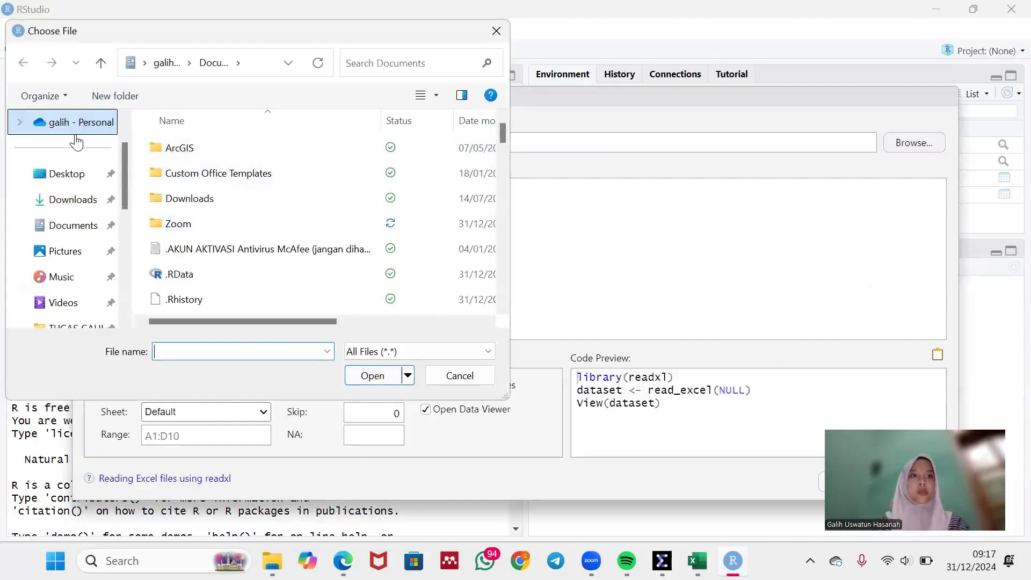
left_click(74, 209)
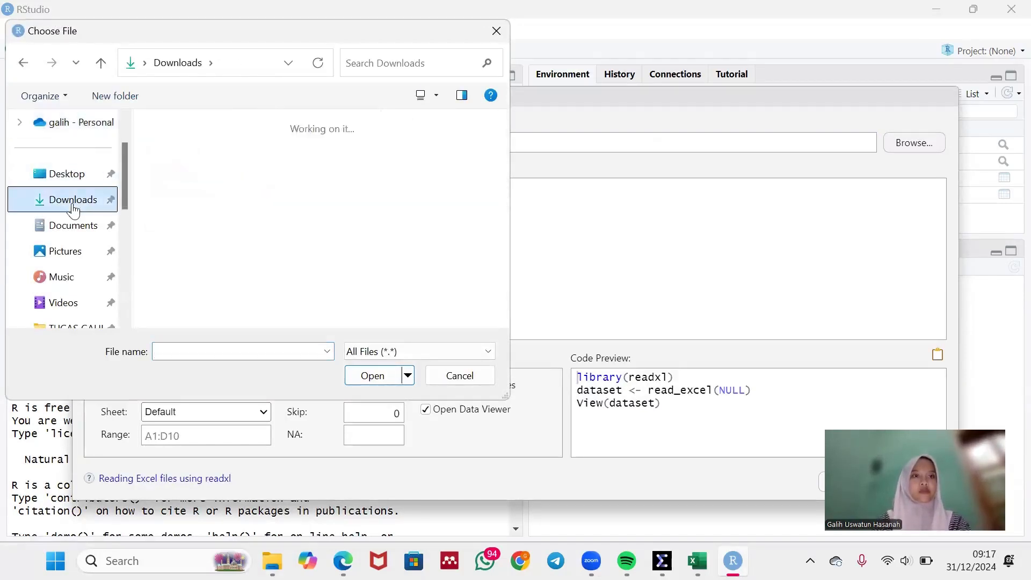
left_click(193, 194)
double_click(193, 194)
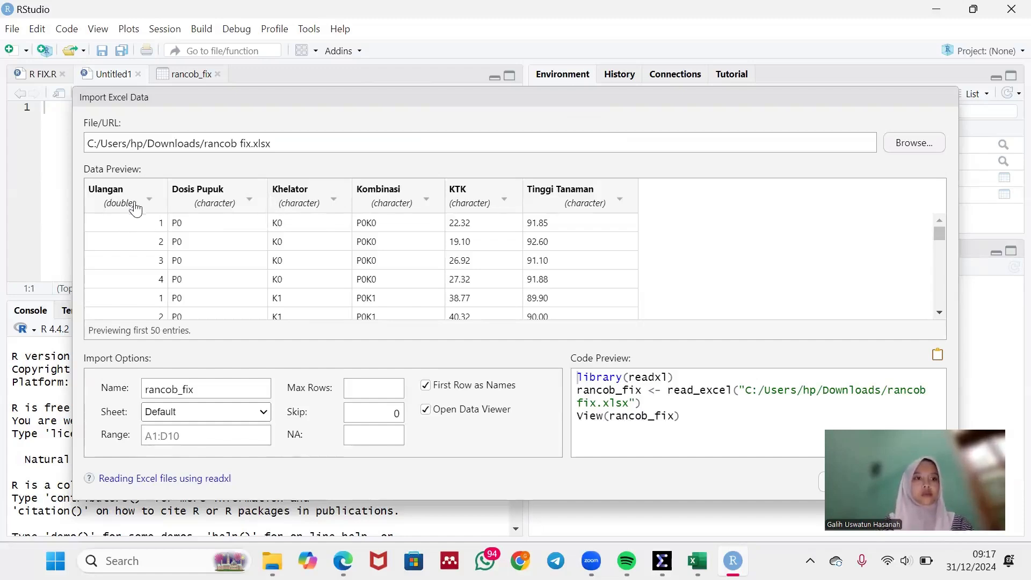
- Set the KTK and Tinggi Tanaman columns to numeric in the import preview
left_click(476, 207)
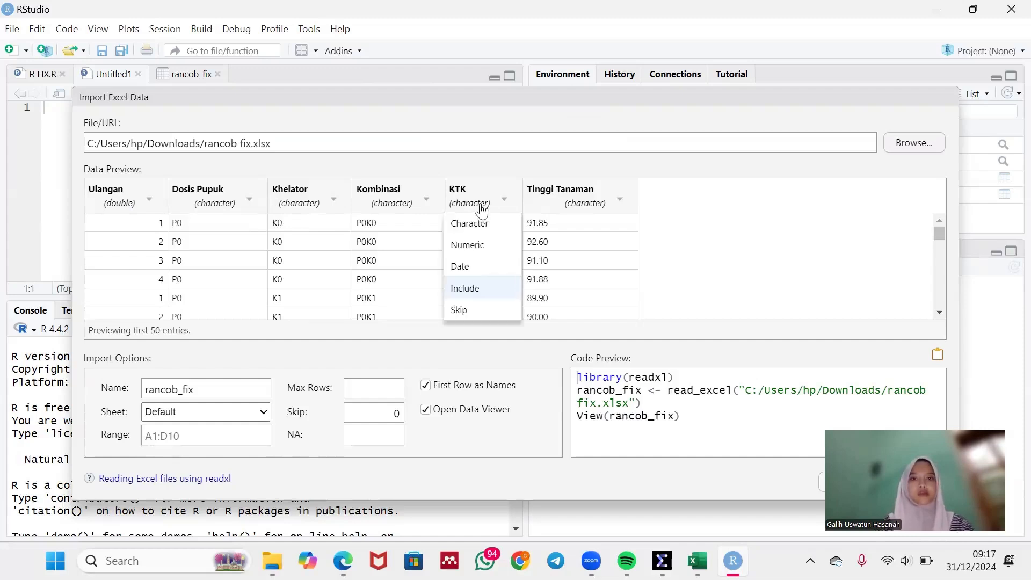
left_click(486, 248)
left_click(605, 203)
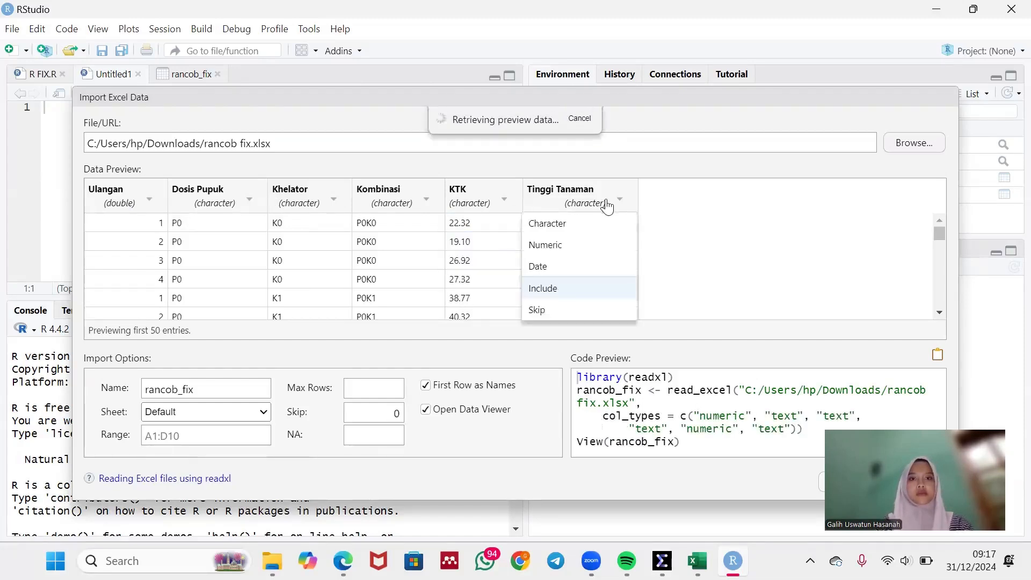
left_click(582, 244)
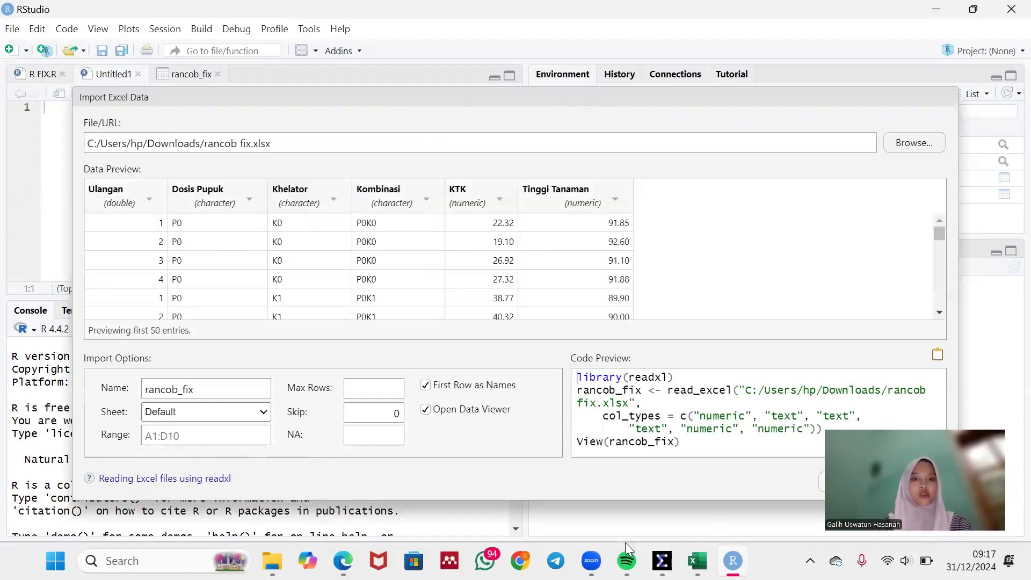
- Check the extent of the data in the Excel workbook and set the import range to A1:F37
left_click(698, 561)
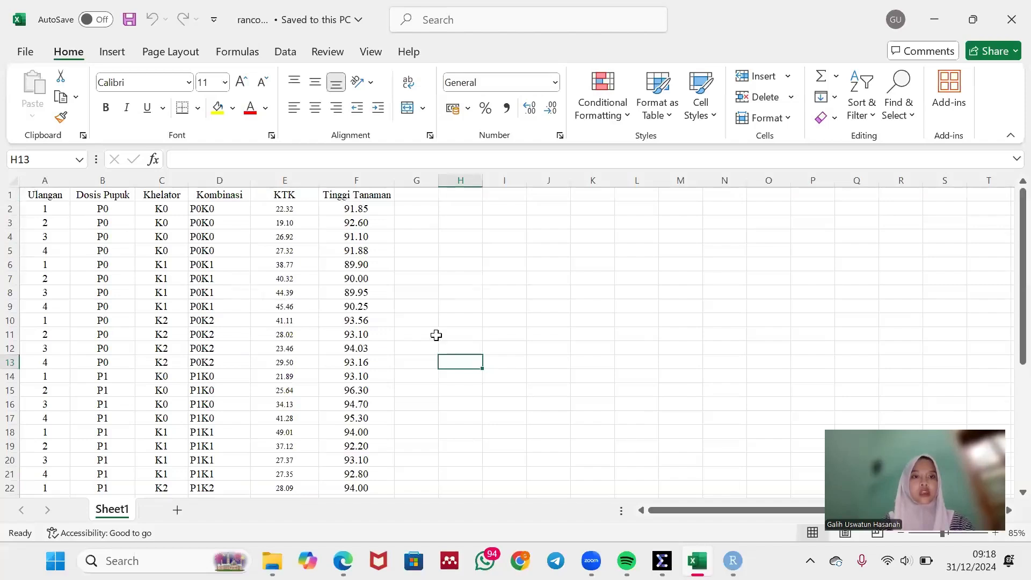
scroll(436, 335, "down", 5)
scroll(436, 335, "down", 2)
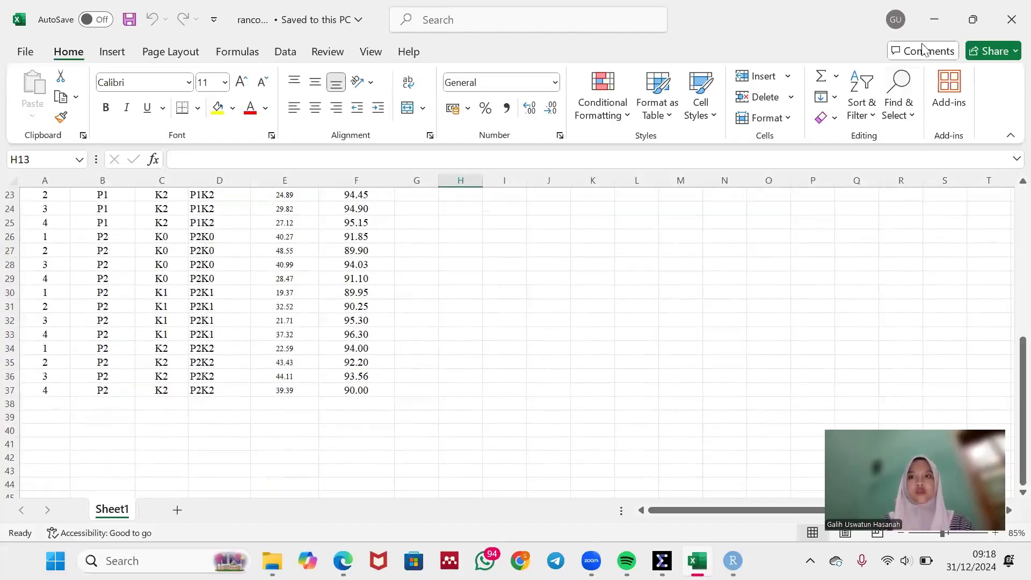
left_click(935, 25)
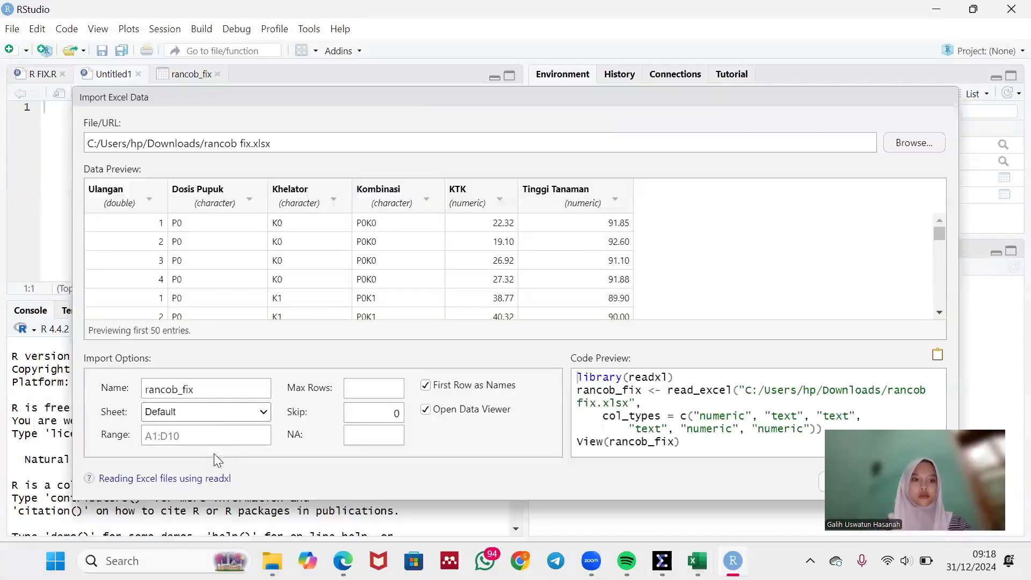
left_click(211, 438)
type("A1:F37")
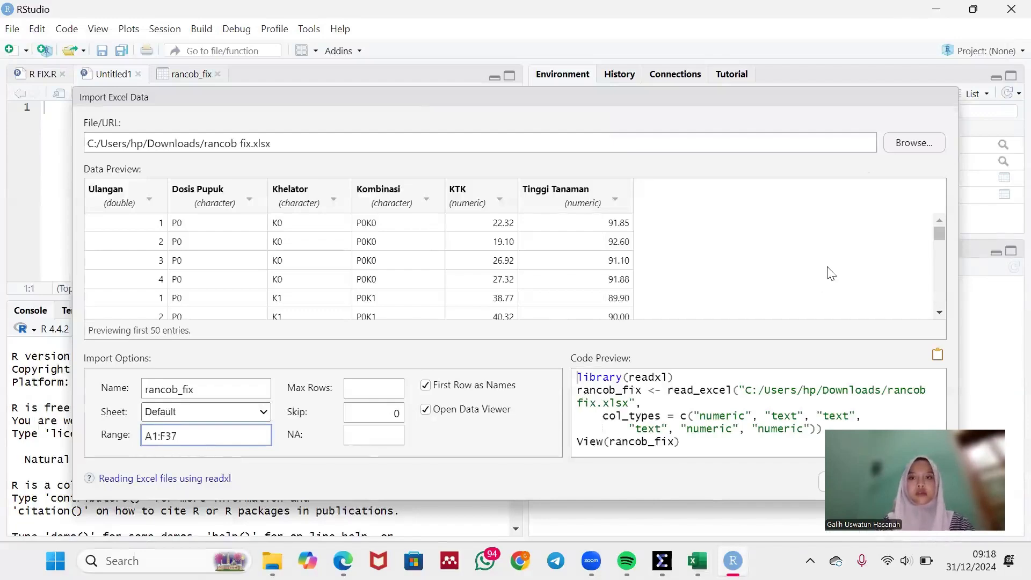
- Try to set the Ulangan column to numeric, and import the Excel data as rancob_fix
left_click_drag(836, 102, 780, 44)
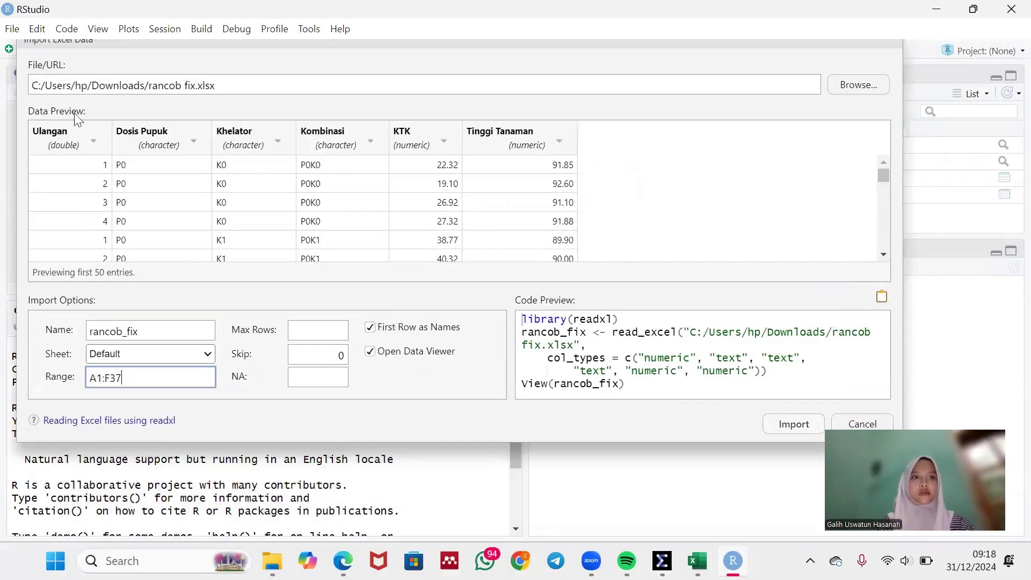
left_click(90, 141)
left_click(80, 187)
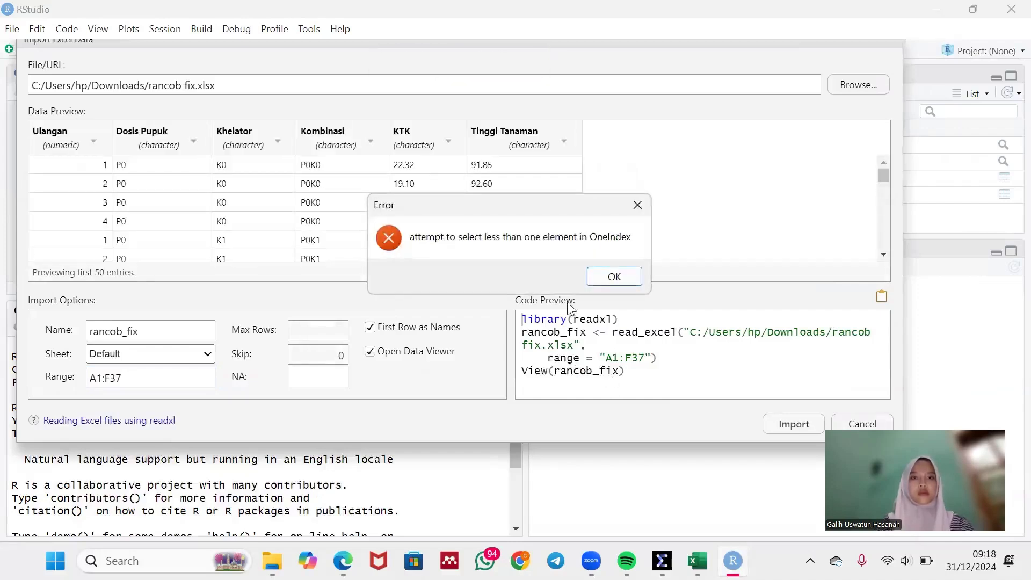
left_click(616, 277)
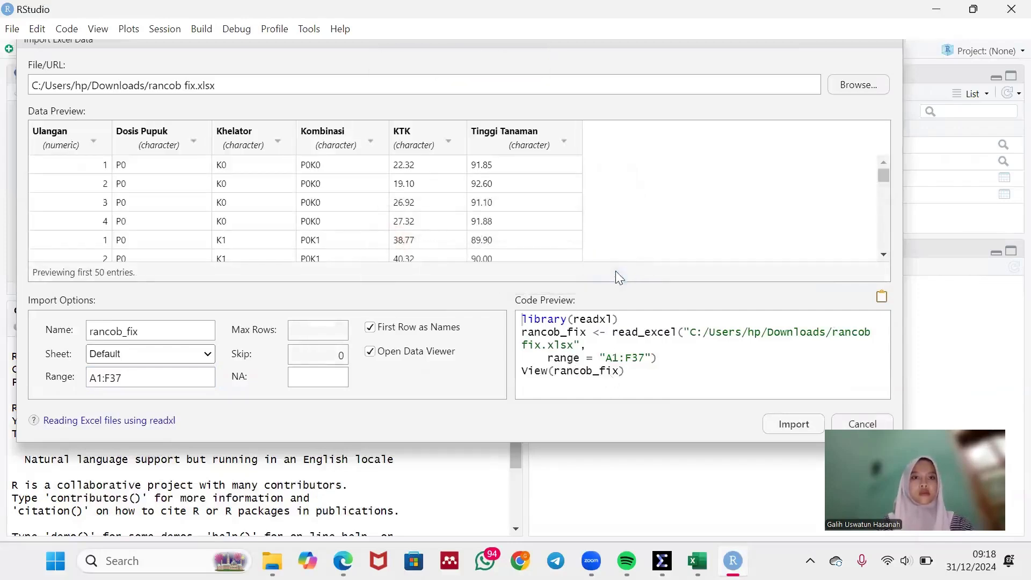
left_click(782, 427)
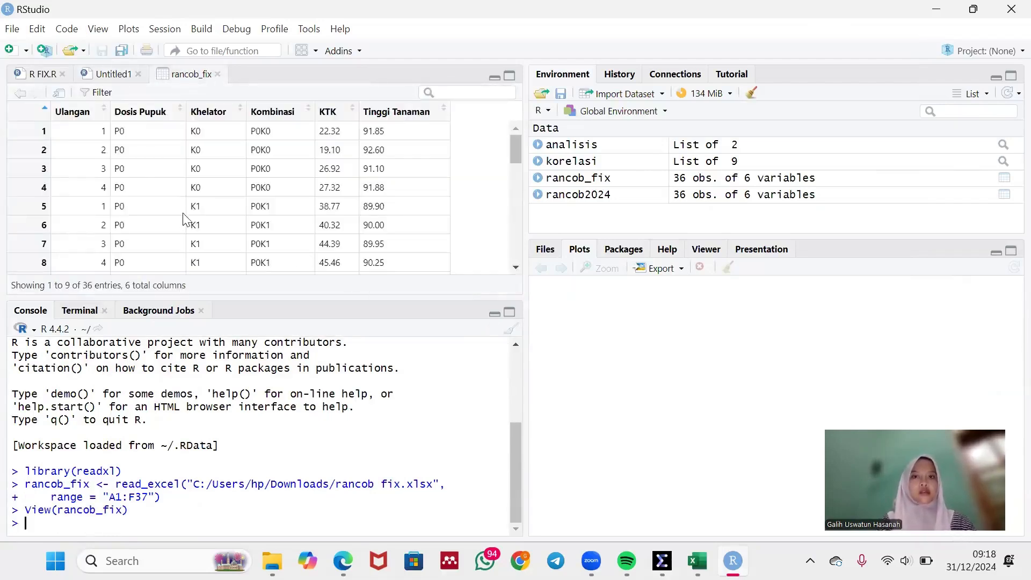
- Write library(doebioresearch) in the new untitled script and run the line
left_click(108, 75)
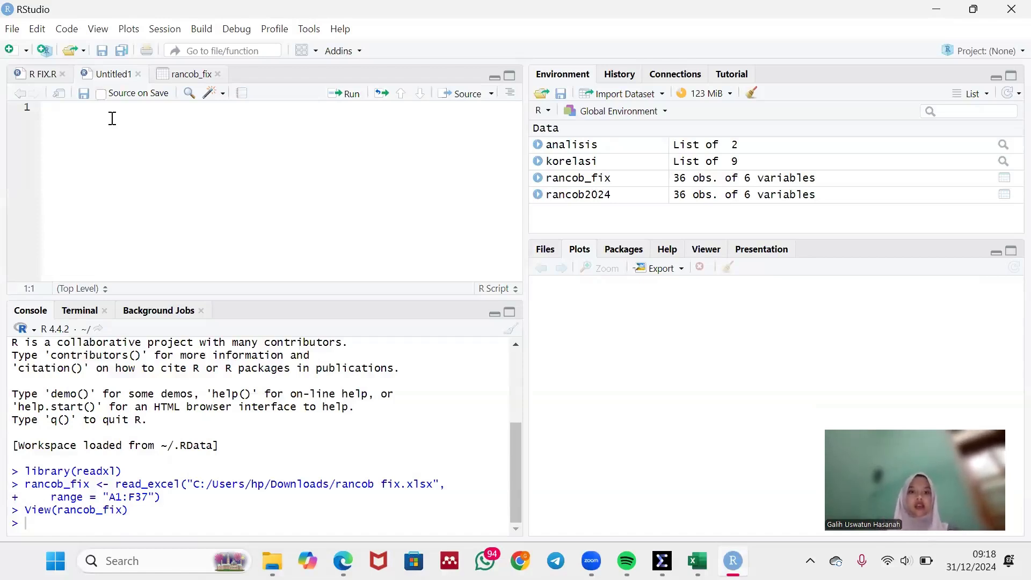
type("l")
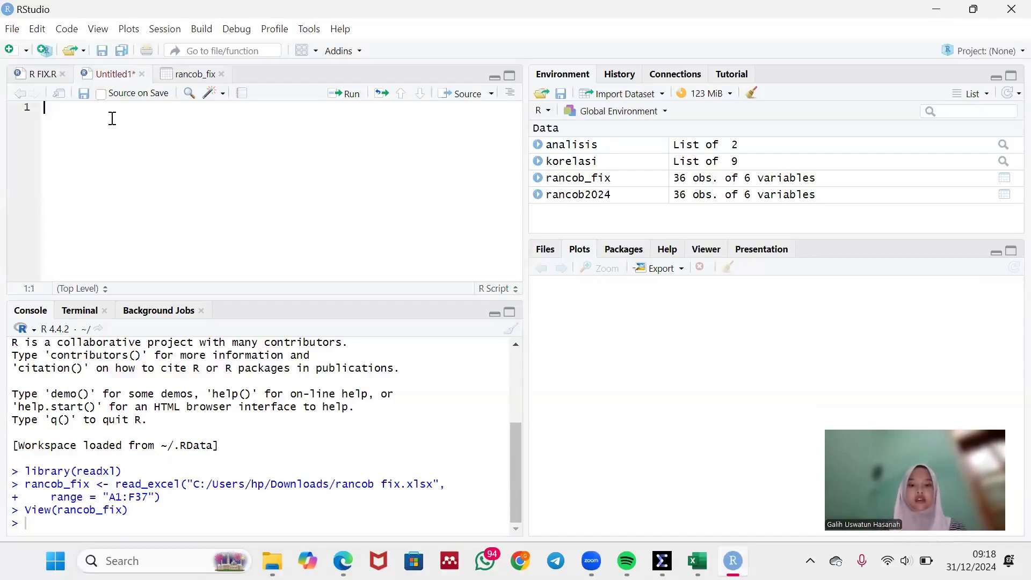
type("ibrary")
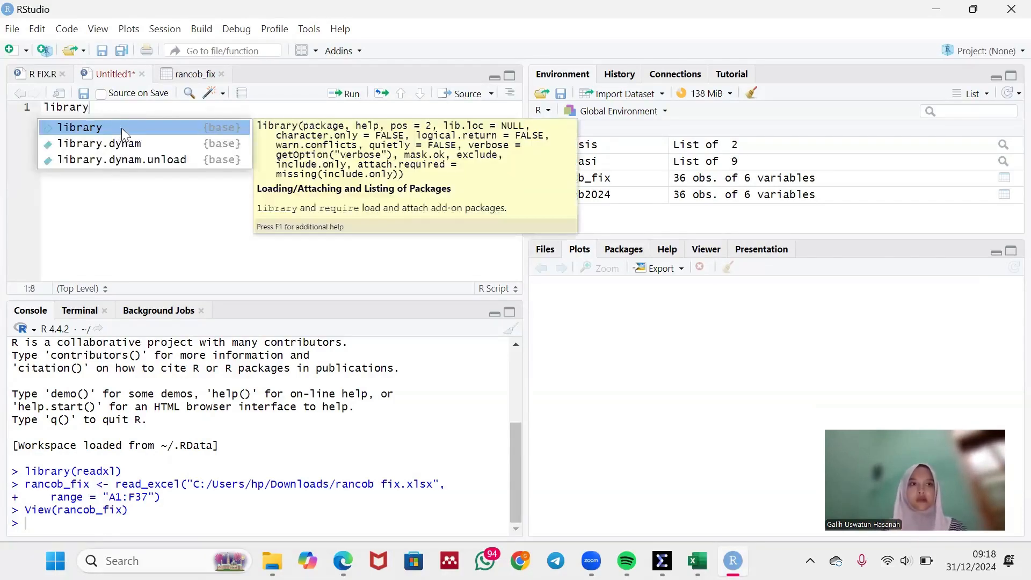
left_click(121, 128)
type("doe")
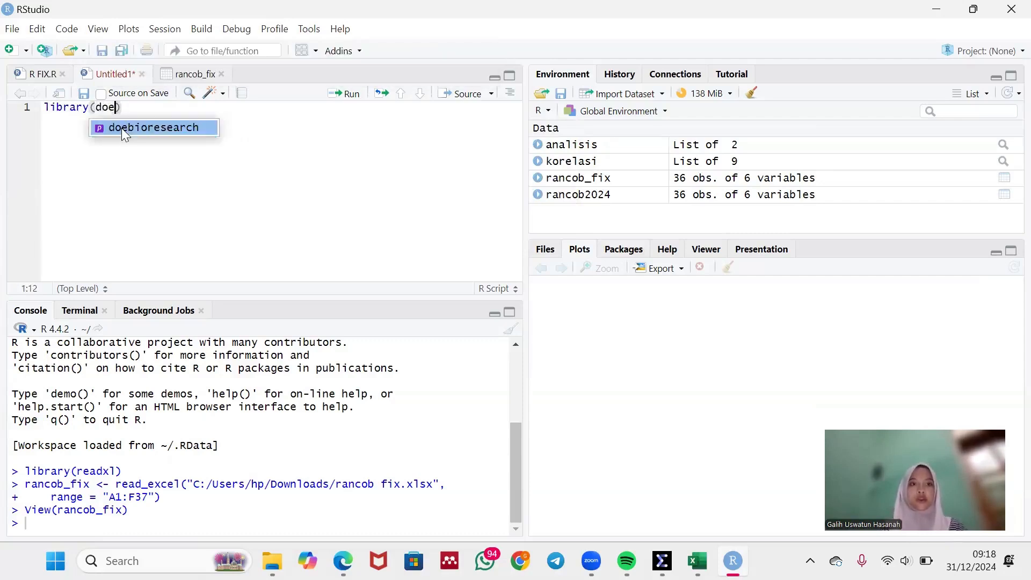
key("Return")
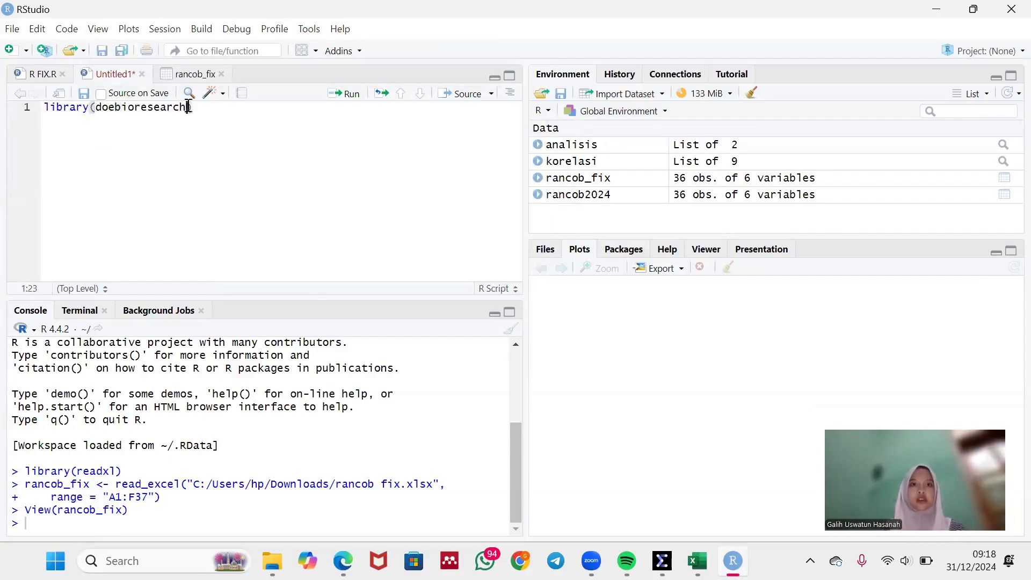
left_click(344, 97)
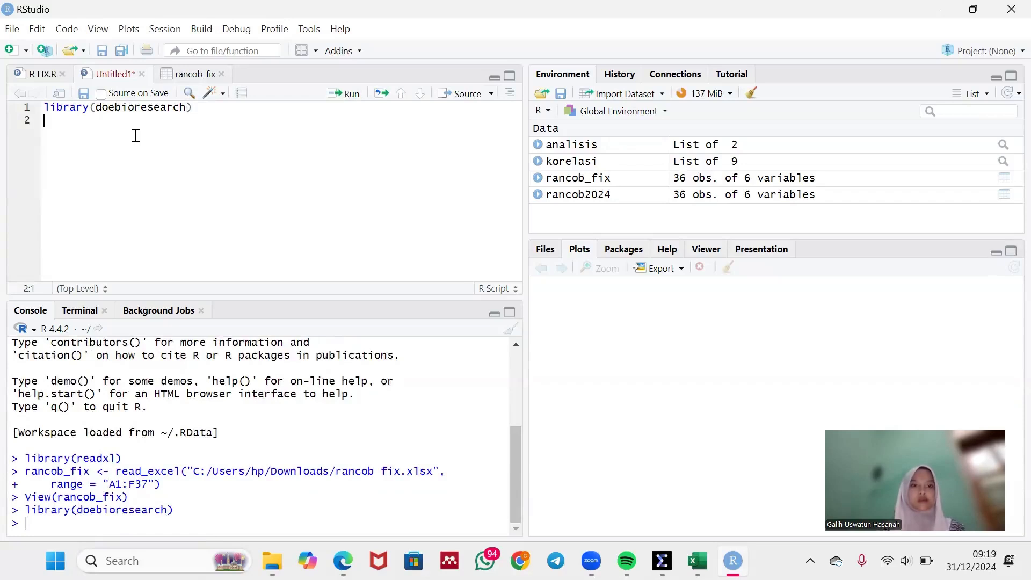
- On line 2 of the script, assign to analisis an frbd2fact call with rancob_fix[5:6] as its data argument
type("analisis")
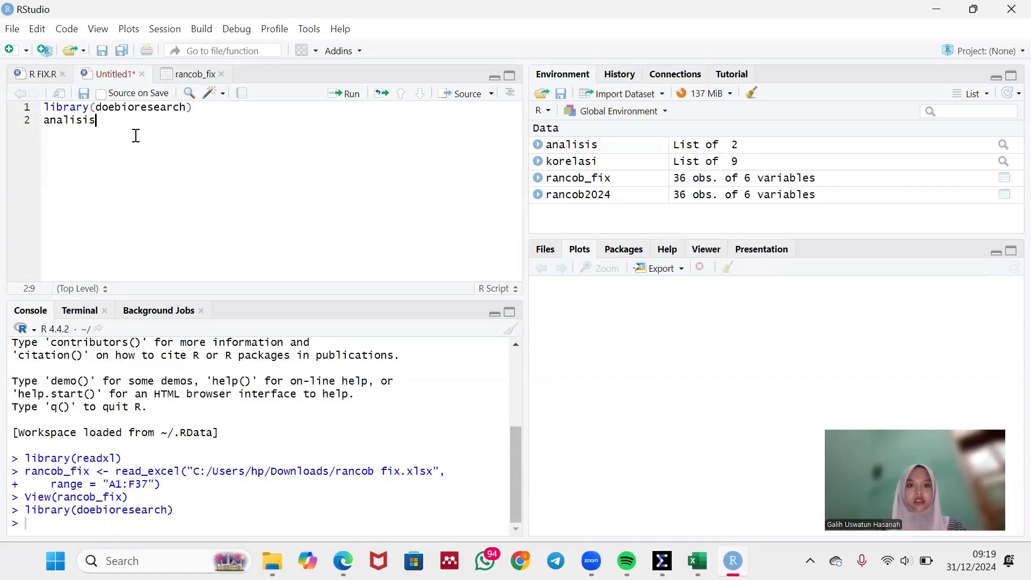
type(" <-fr")
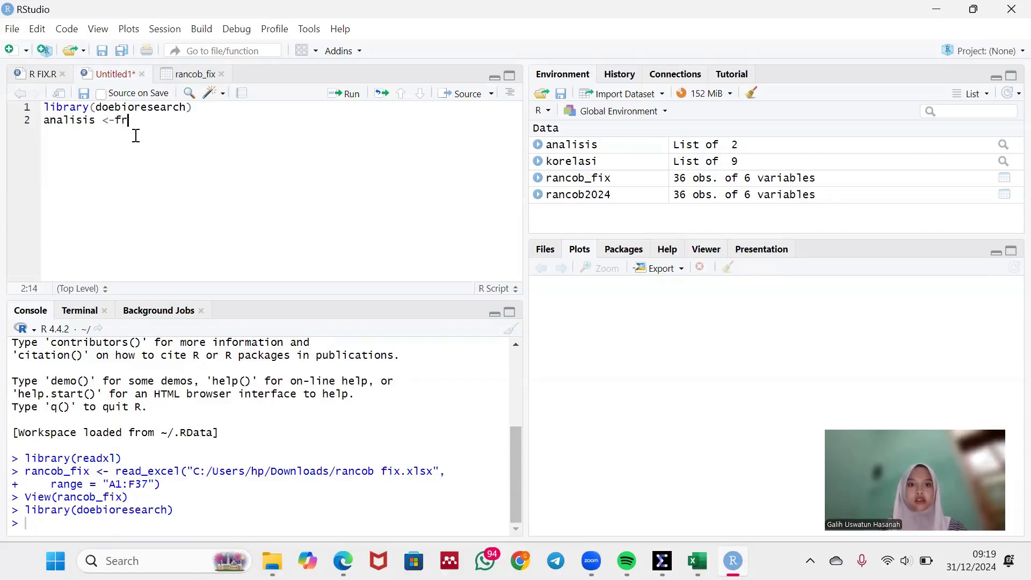
type("bd")
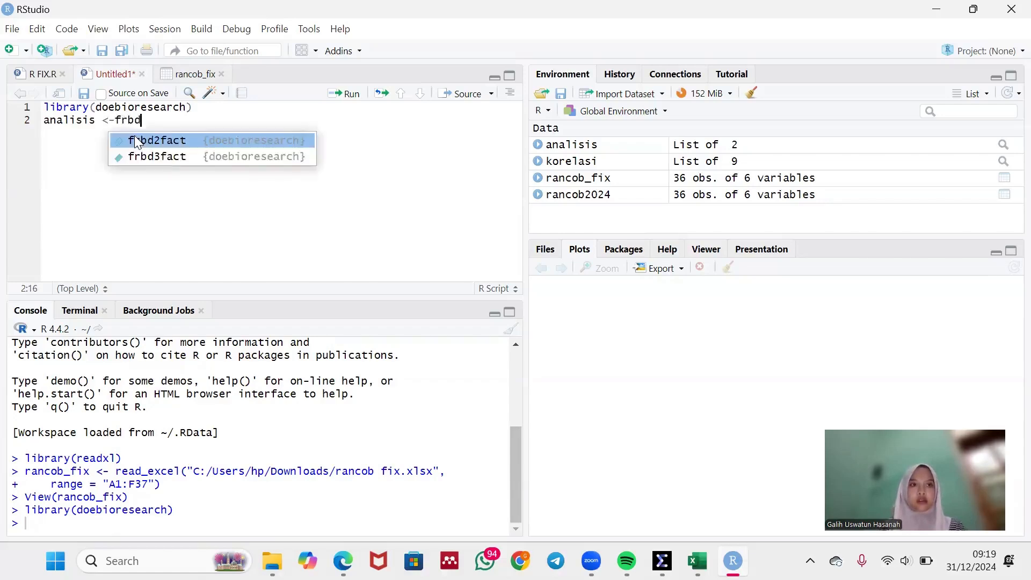
left_click(208, 143)
type("ranco")
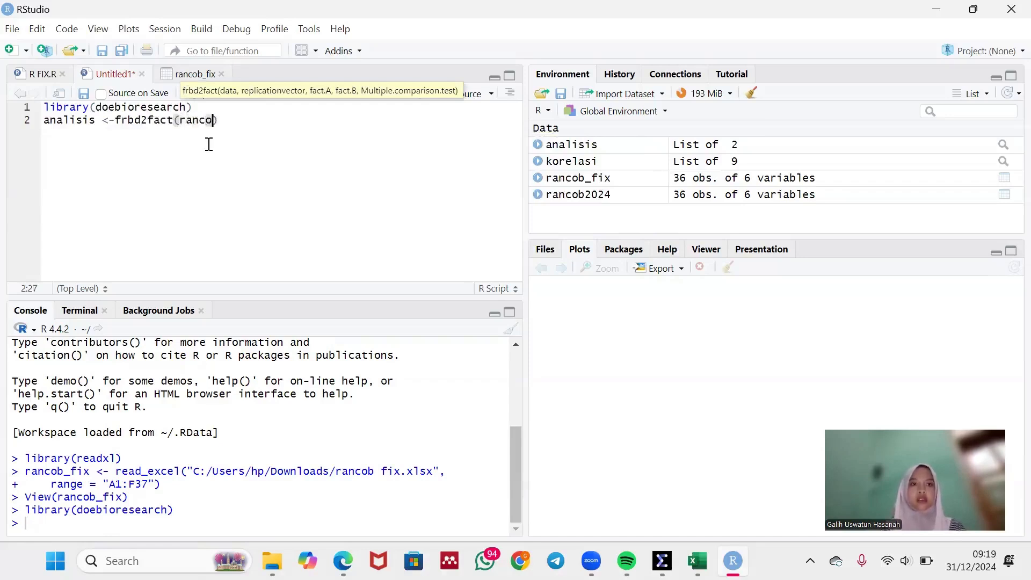
left_click(252, 142)
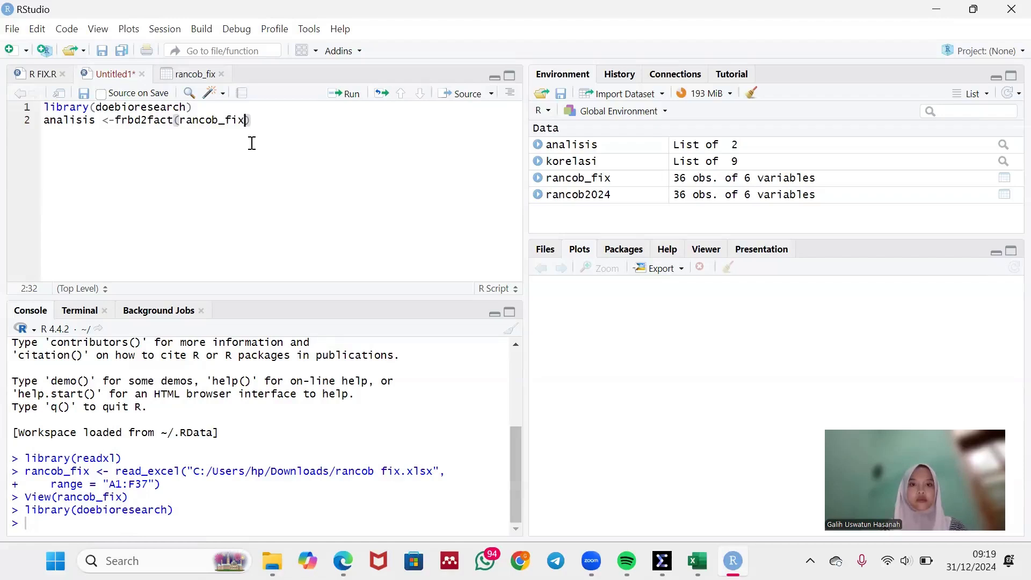
type("[")
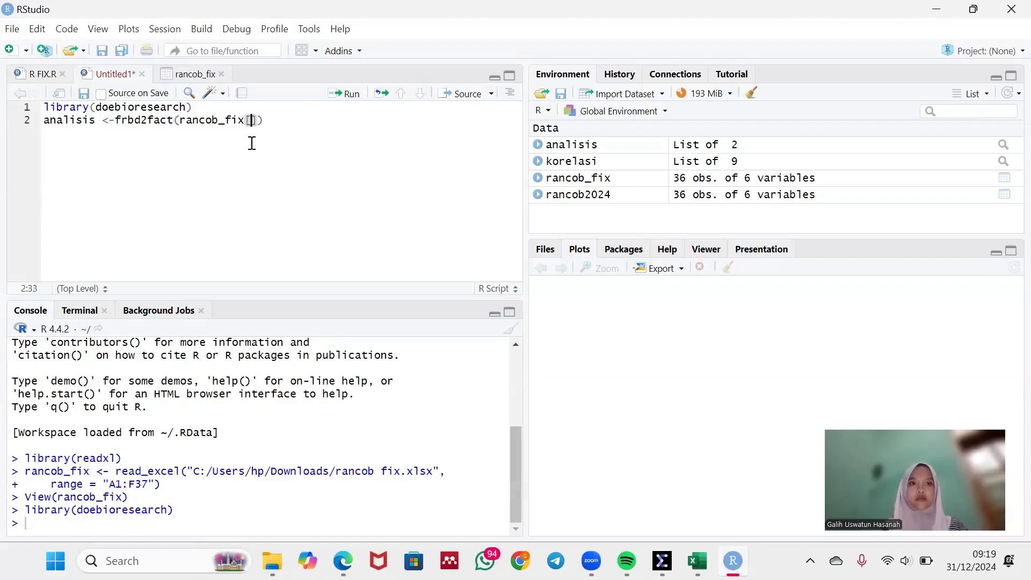
type("5:6")
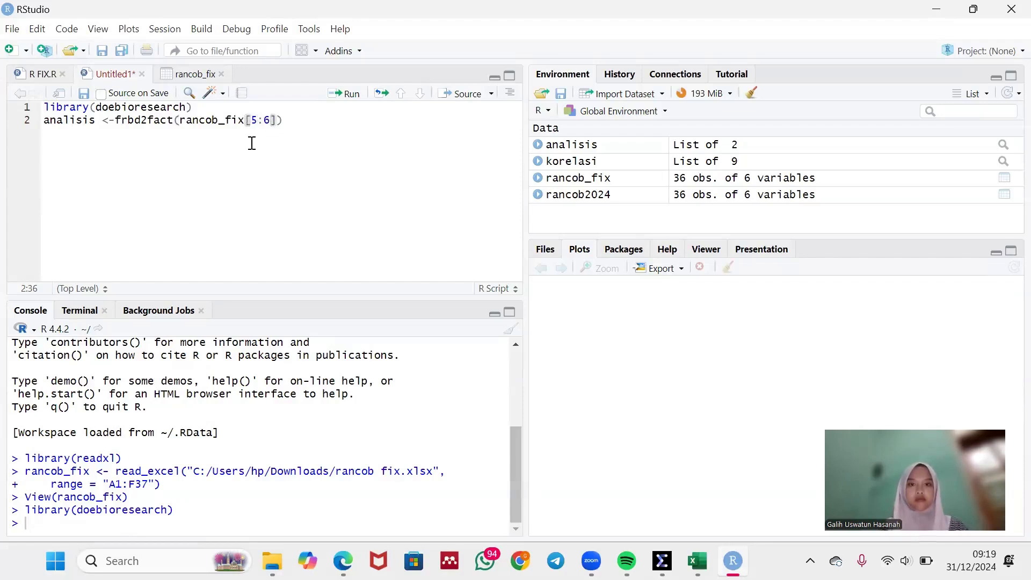
type("],")
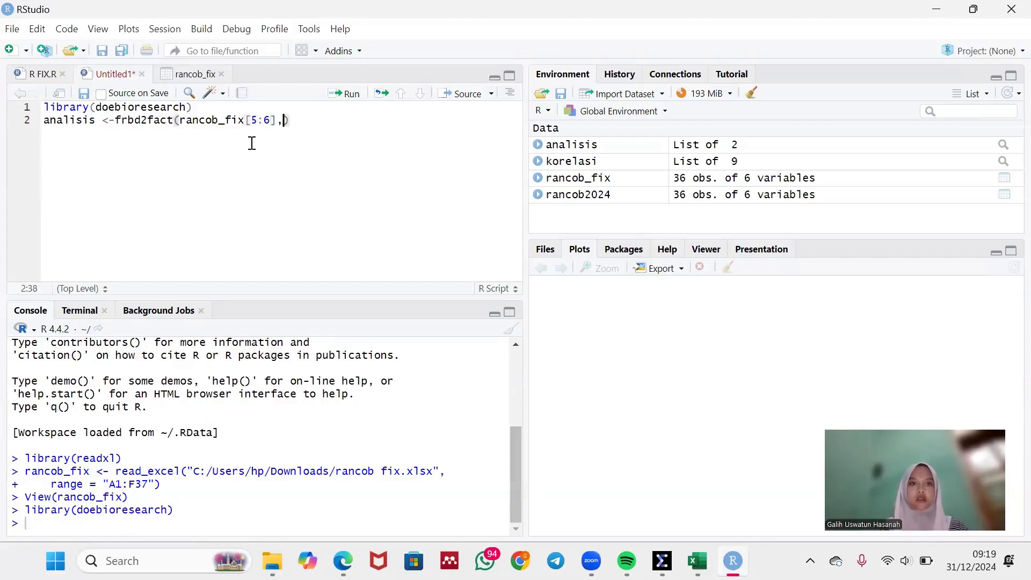
- Add rancob_fix$Ulangan as the replication vector and rancob_fix$`Dosis Pupuk` as factor A of the frbd2fact call
type("ranco")
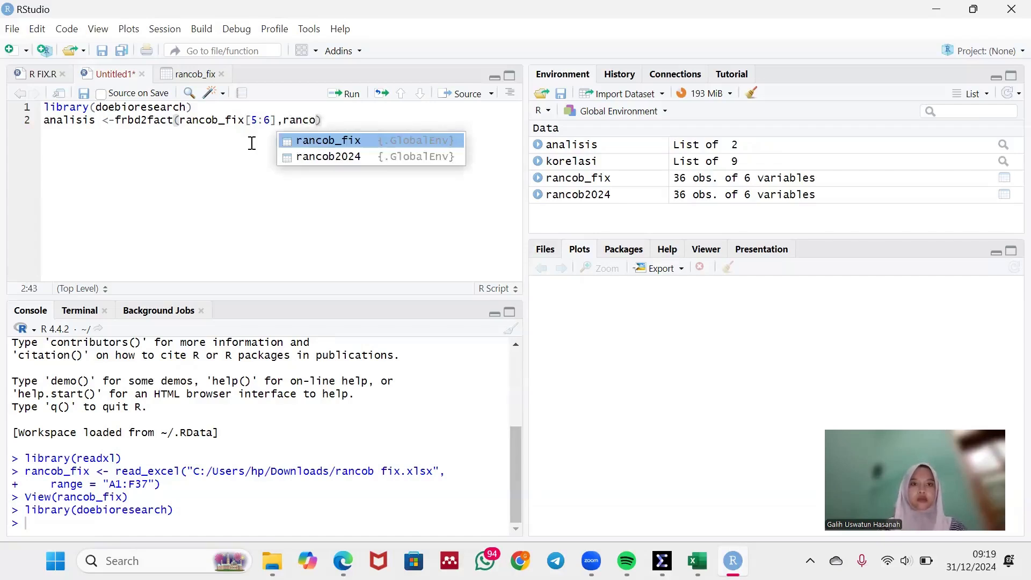
left_click(306, 144)
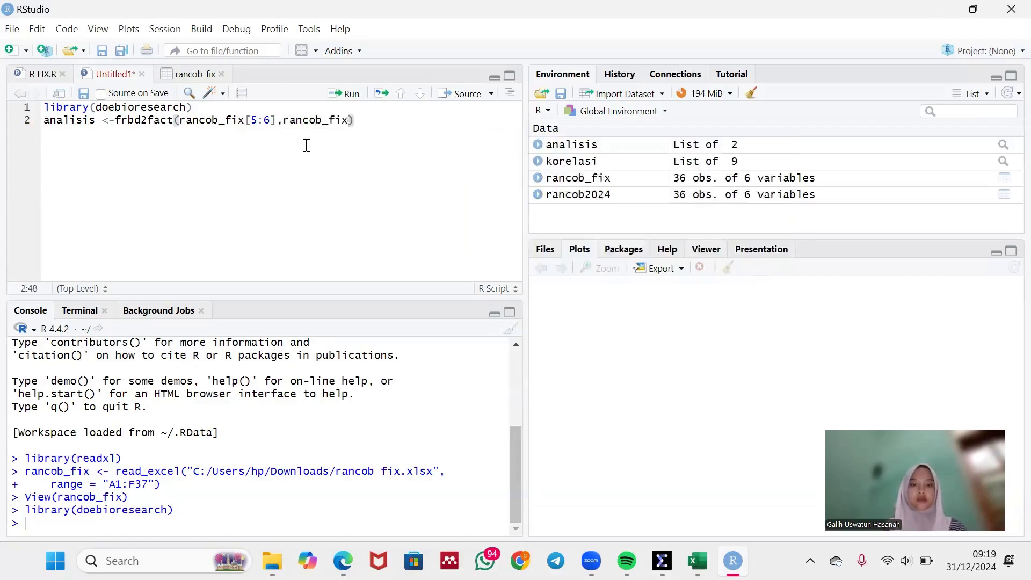
type("$")
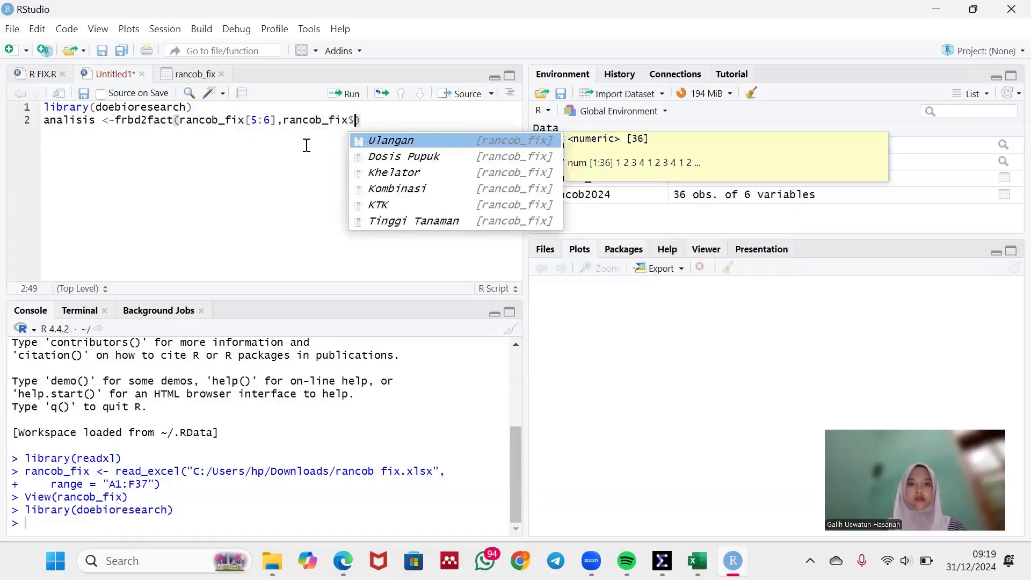
left_click(377, 139)
type(",ranco")
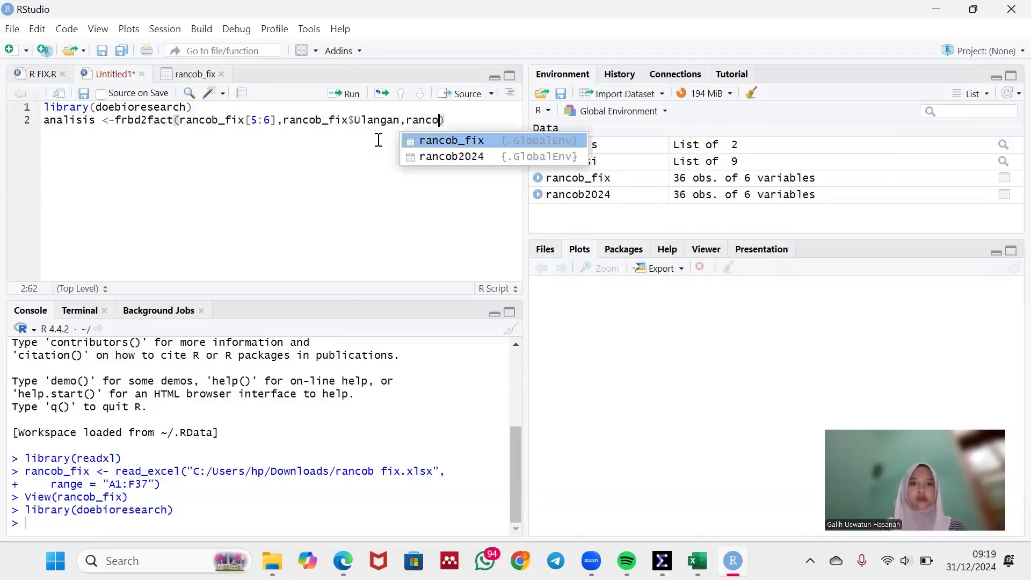
left_click(426, 137)
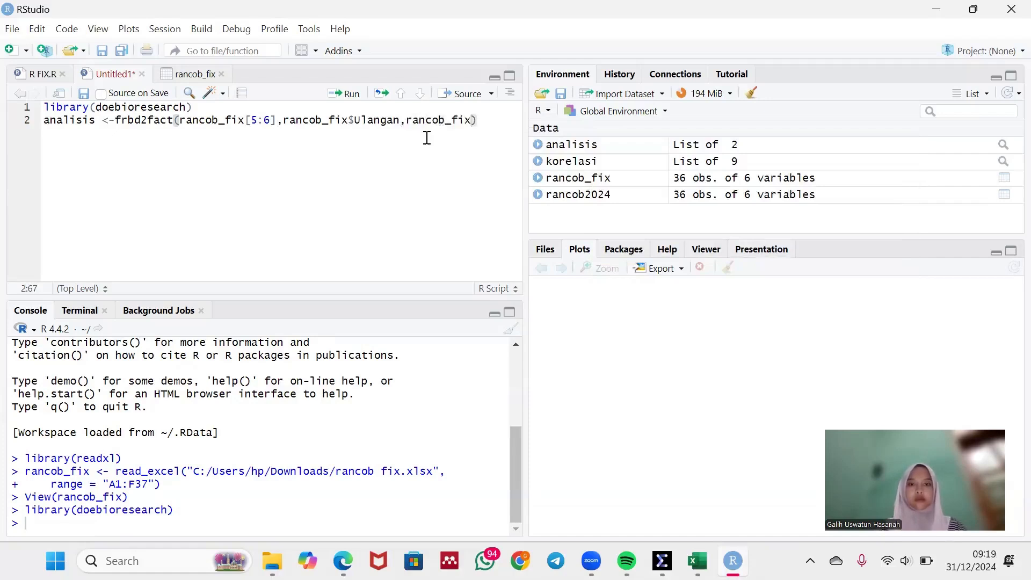
type("$")
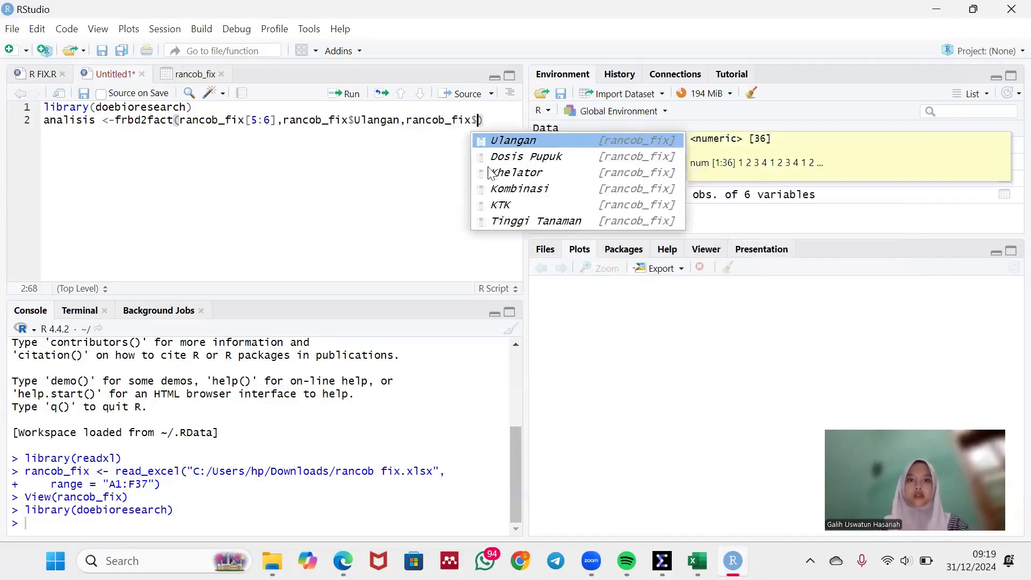
left_click(553, 157)
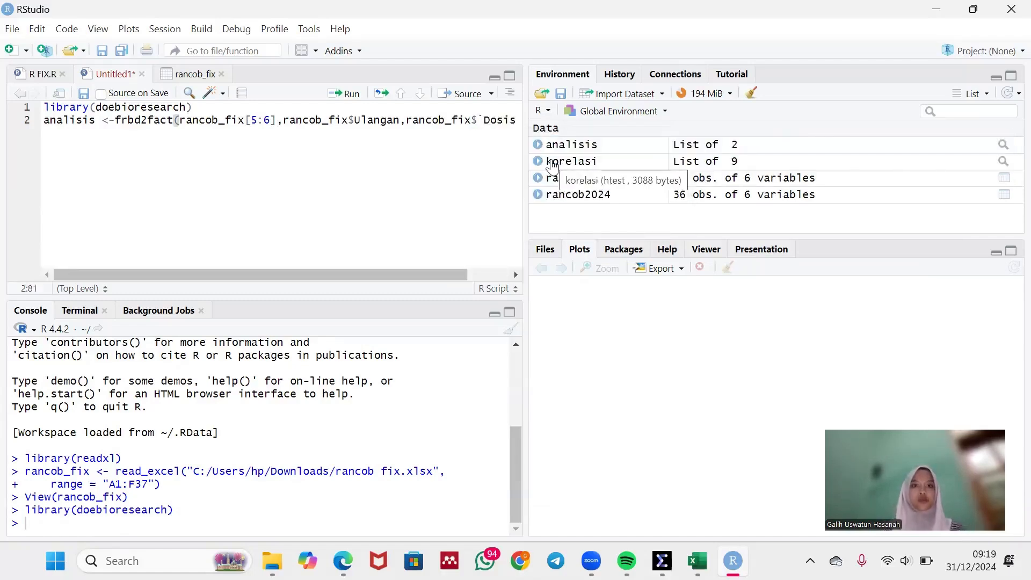
- Complete the frbd2fact call with rancob_fix$Khelator as factor B and 1 as the multiple comparison test, and run the line
left_click_drag(525, 161, 640, 140)
type(",")
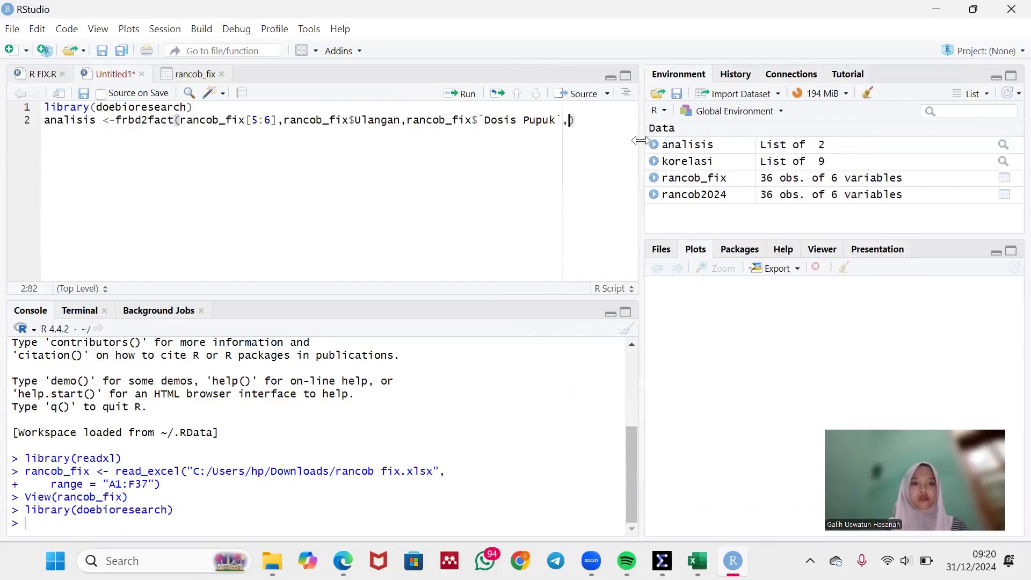
type("rancob")
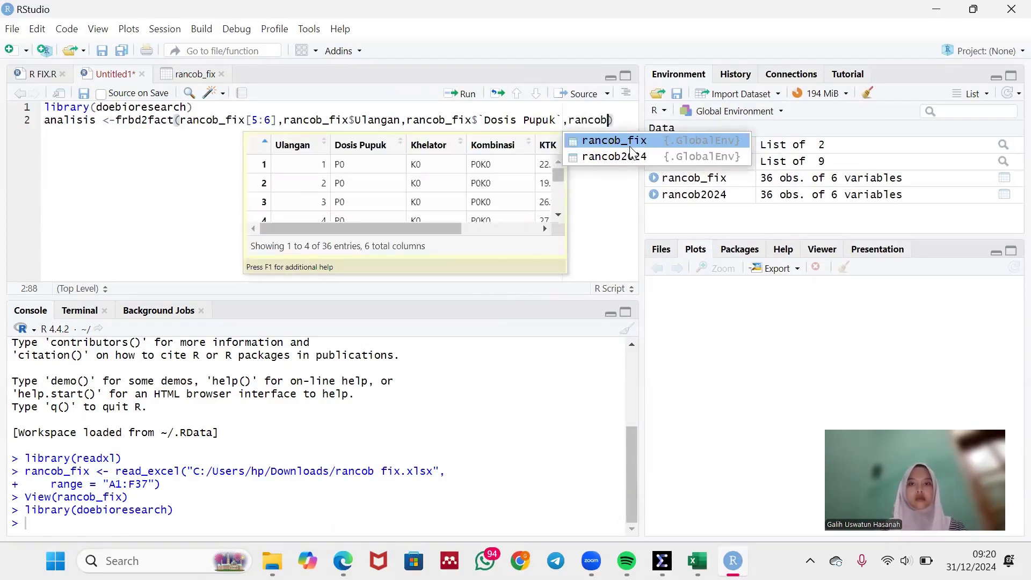
left_click(695, 140)
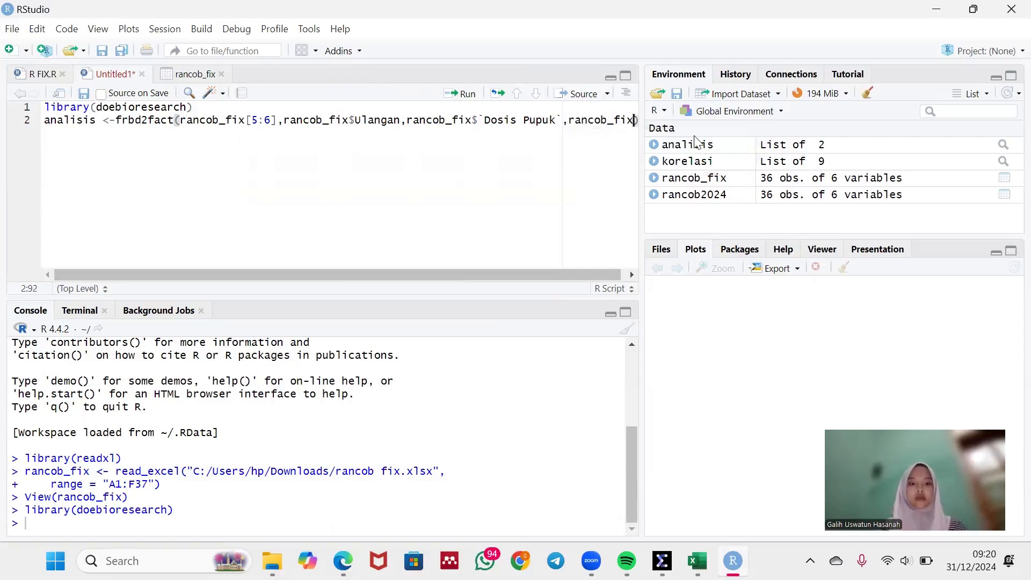
type("$")
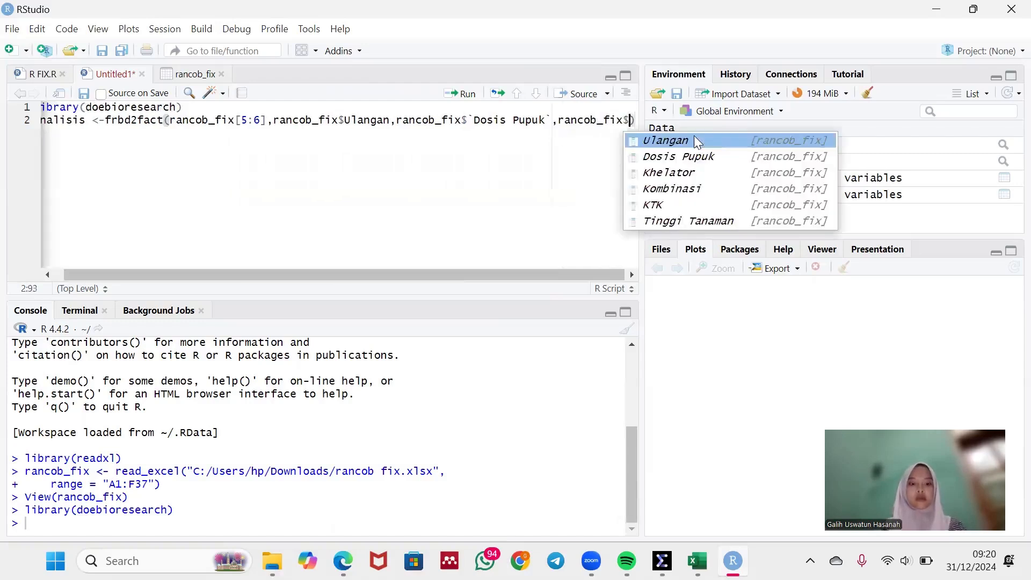
left_click(699, 171)
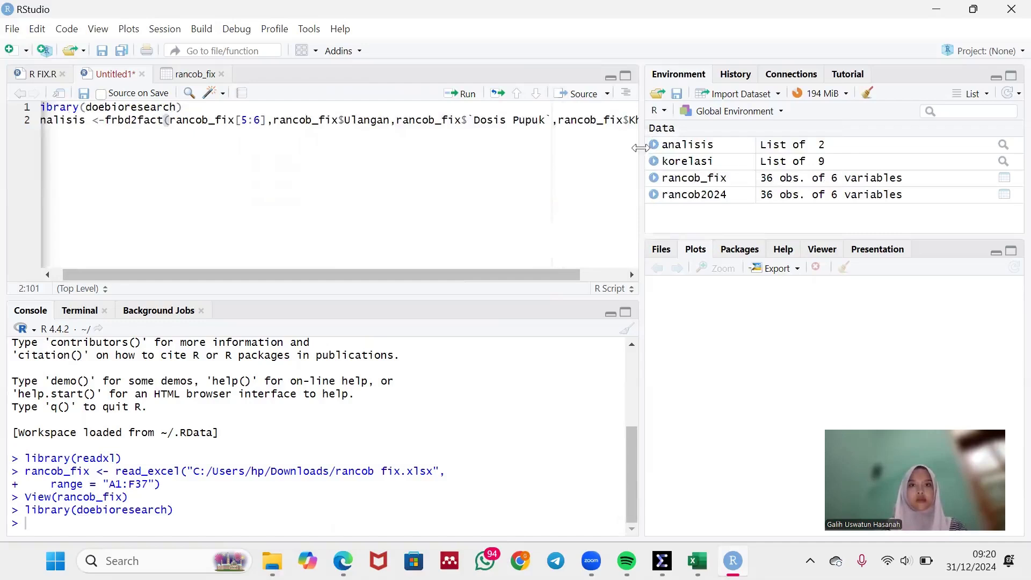
left_click_drag(643, 145, 721, 140)
type(",1")
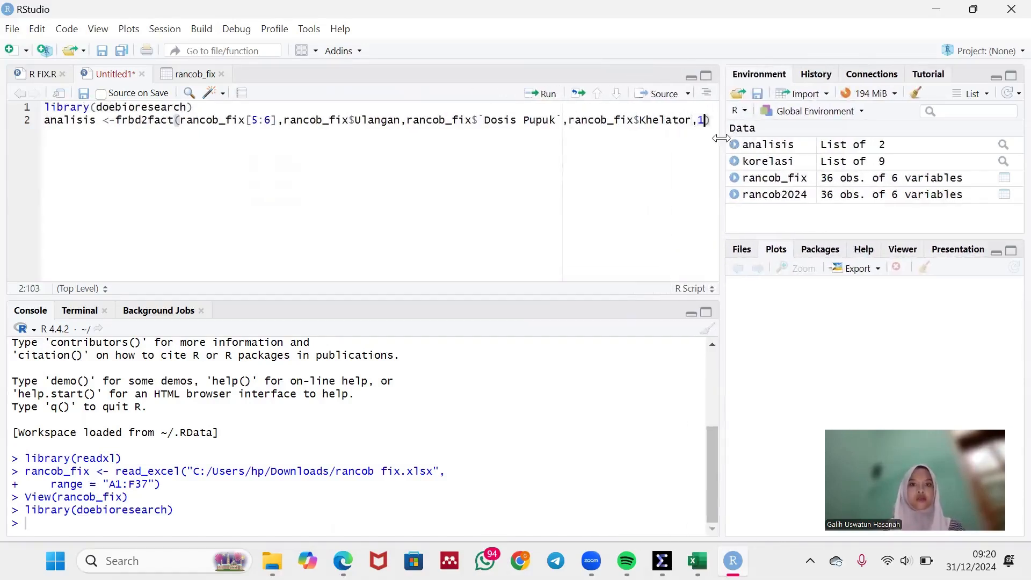
type(")")
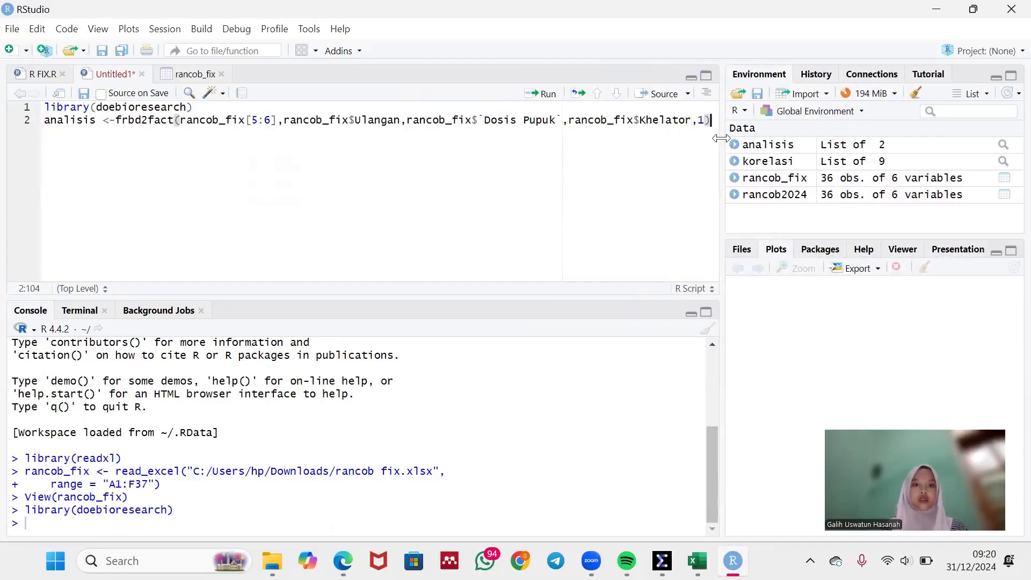
left_click(541, 94)
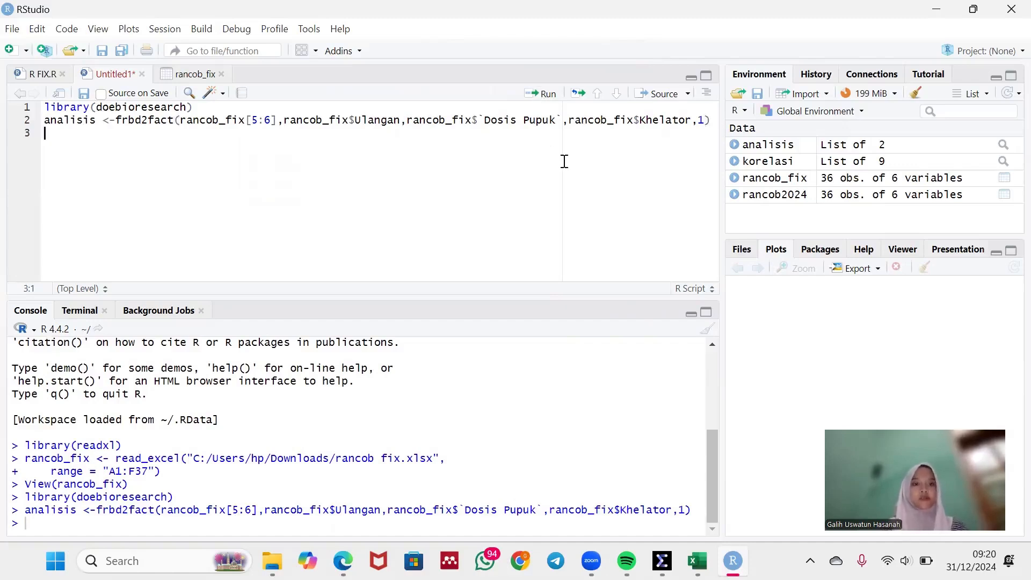
- Write print(analisis) on line 3 and run it to output the factorial analysis
type("print")
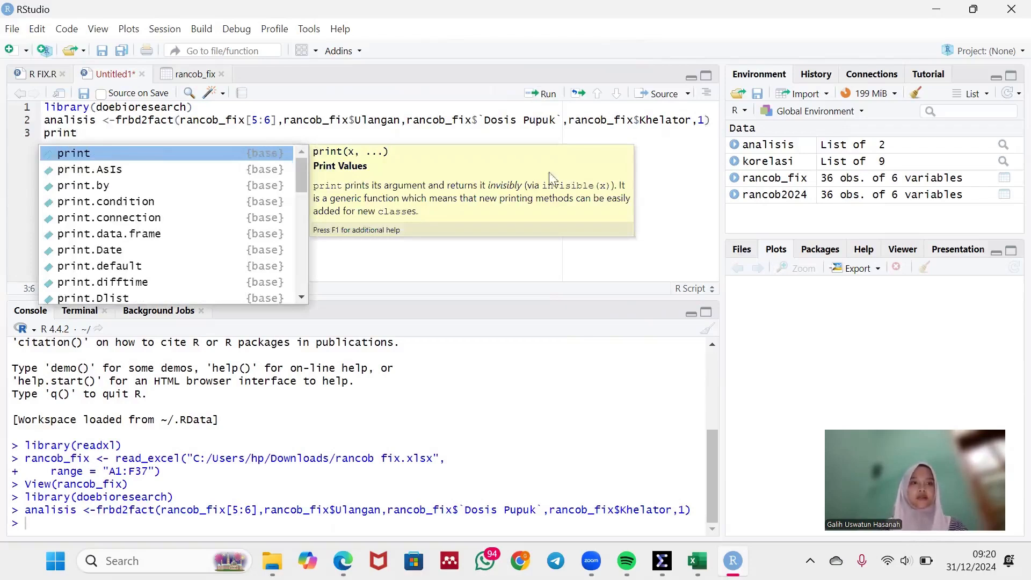
left_click(136, 154)
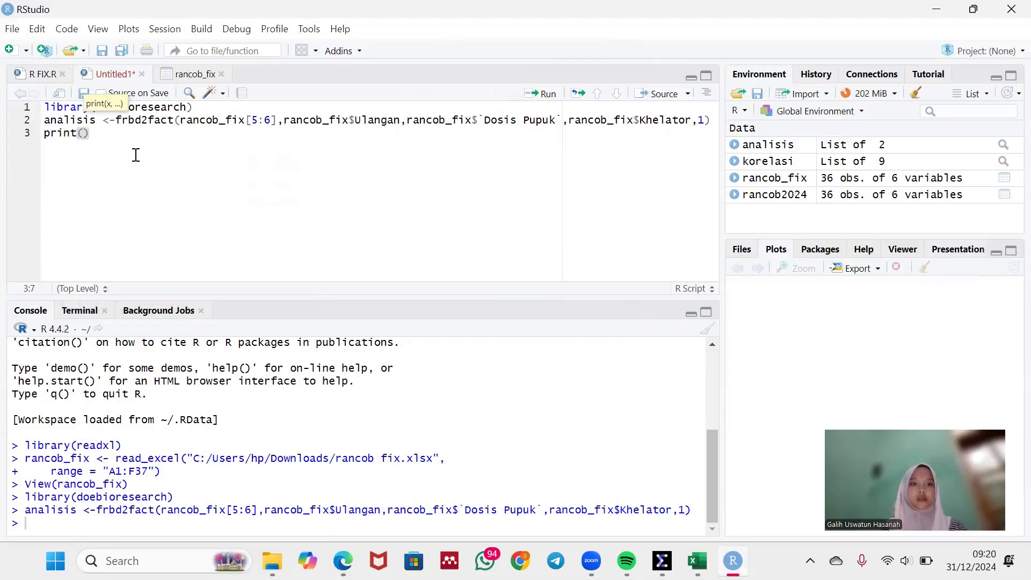
type("analisis")
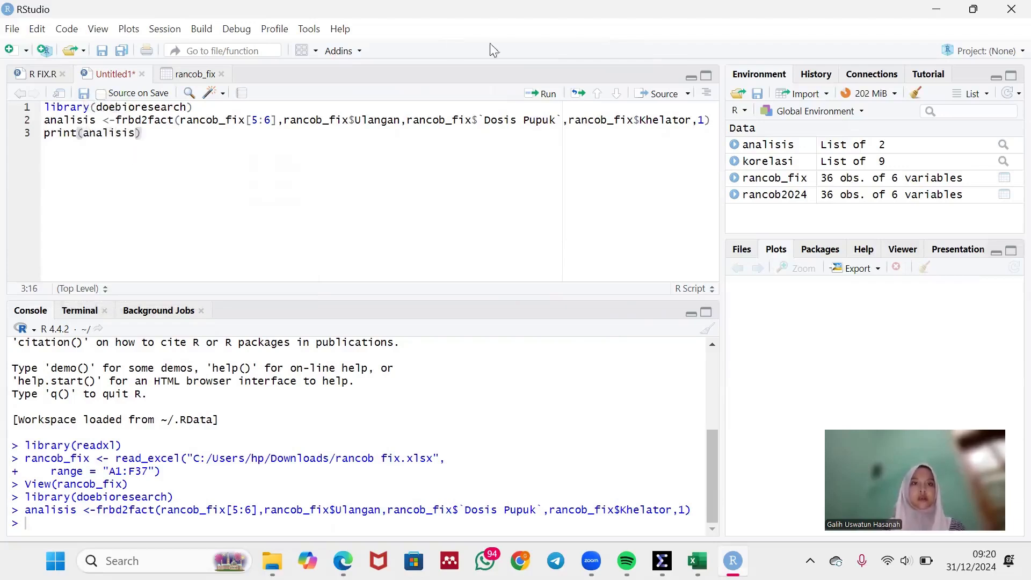
left_click(549, 94)
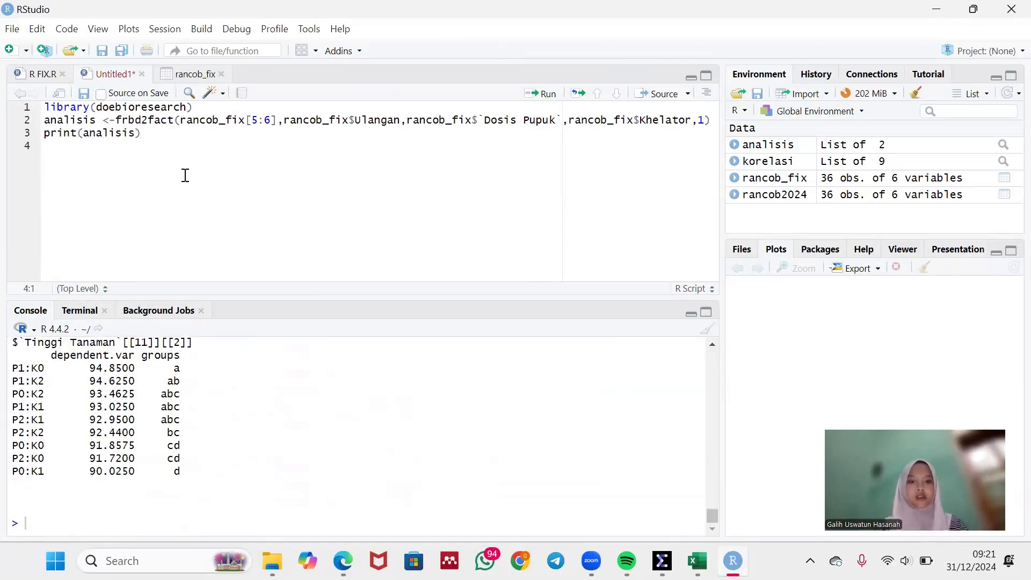
- On line 5 of the script, assign to korelasi a cor.test call with rancob_fix$KTK as its first variable
key("Return")
type("korelasi")
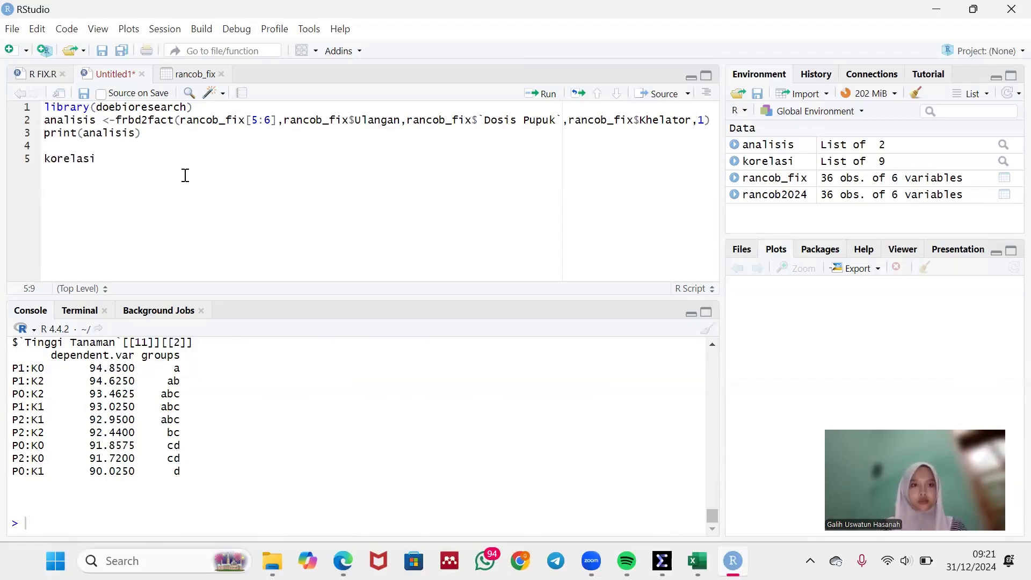
type("<-")
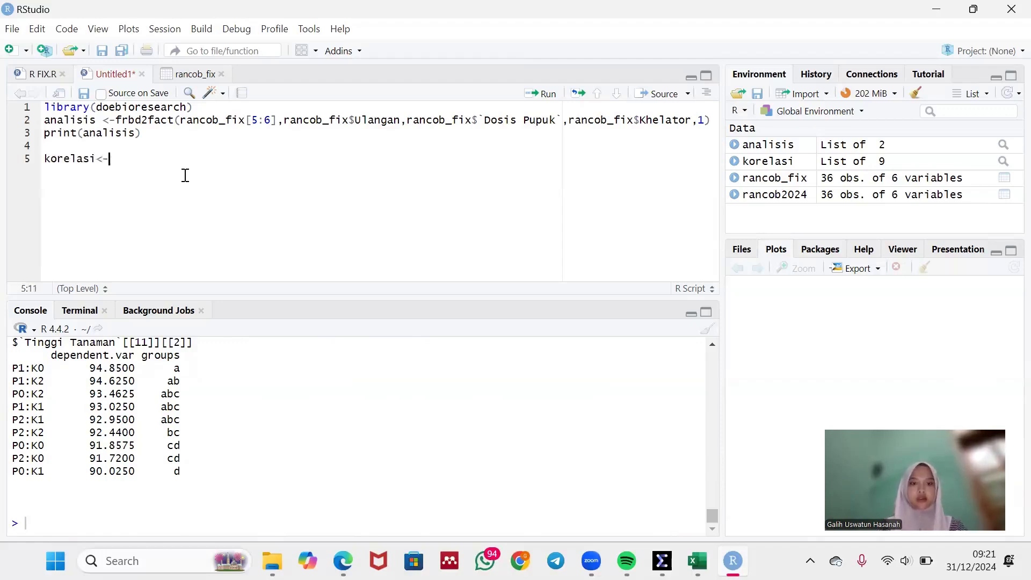
type("cor")
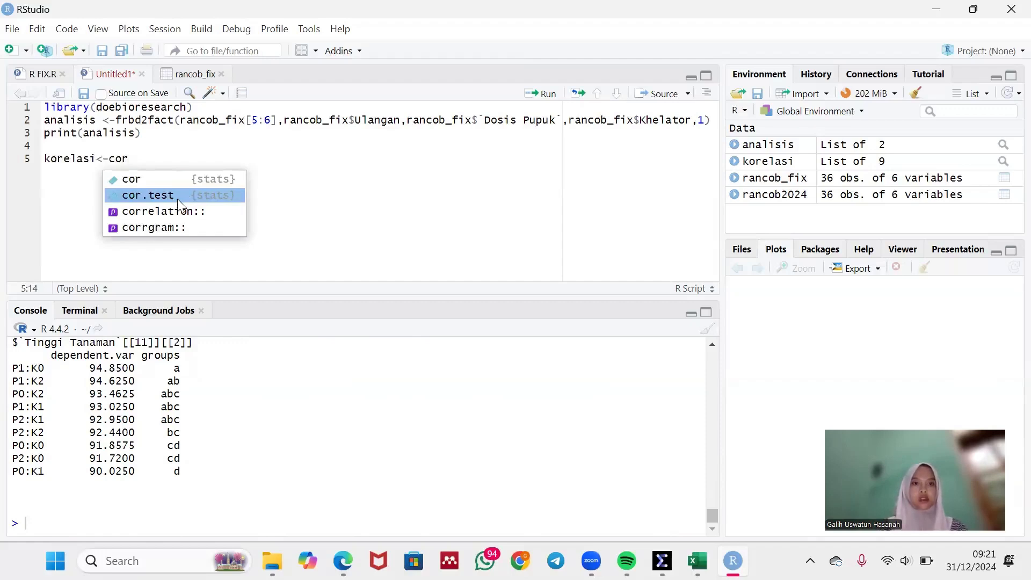
left_click(178, 196)
type("rancob")
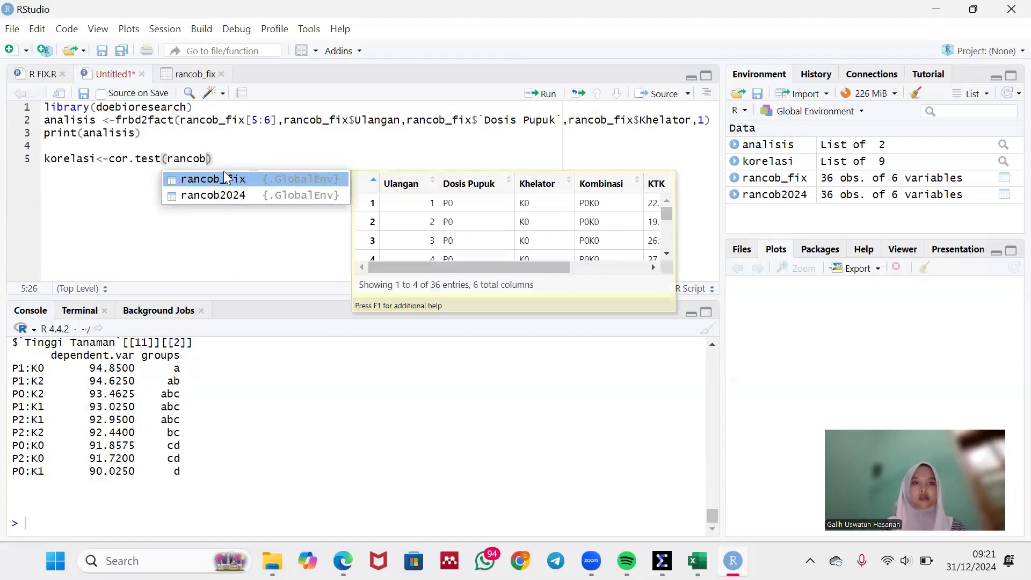
left_click(224, 179)
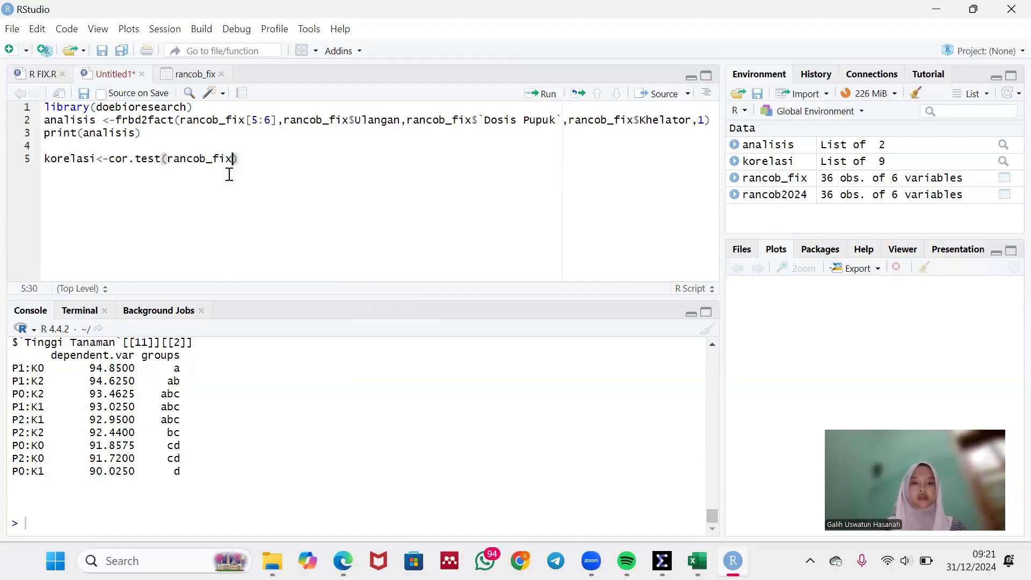
type("$")
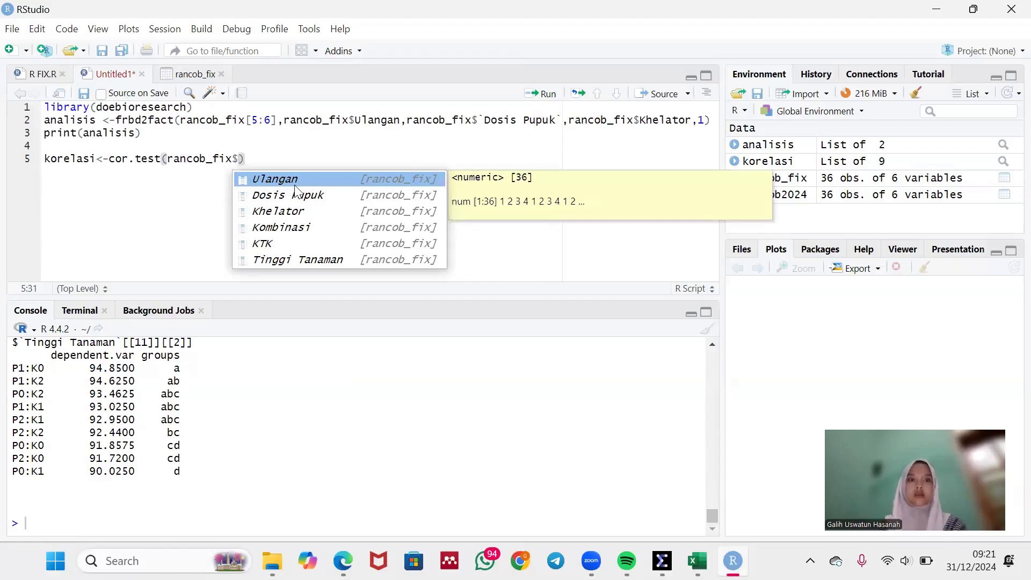
left_click(316, 242)
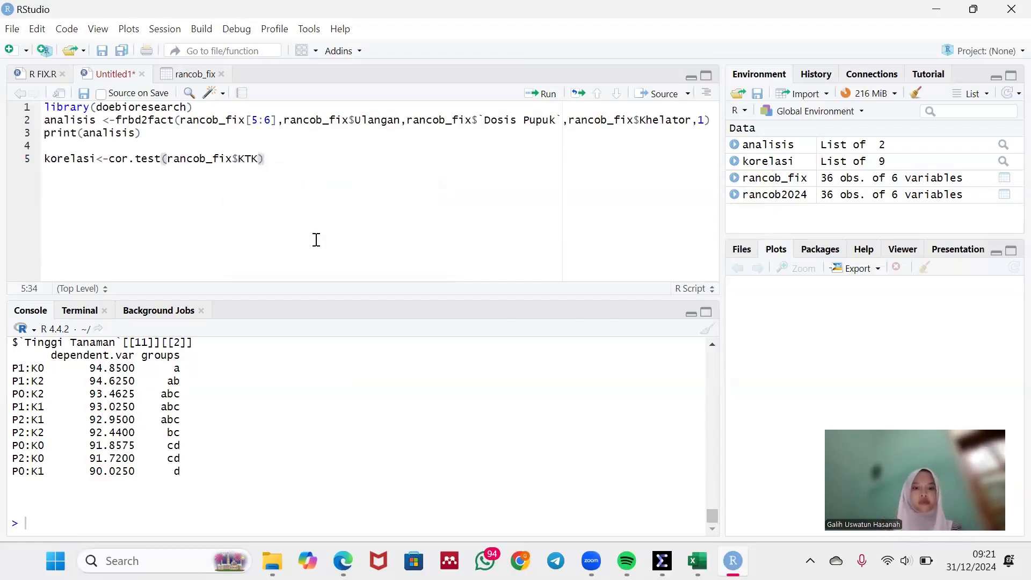
- Add rancob_fix$`Tinggi Tanaman` as the second variable of the cor.test call and run the line
type(",")
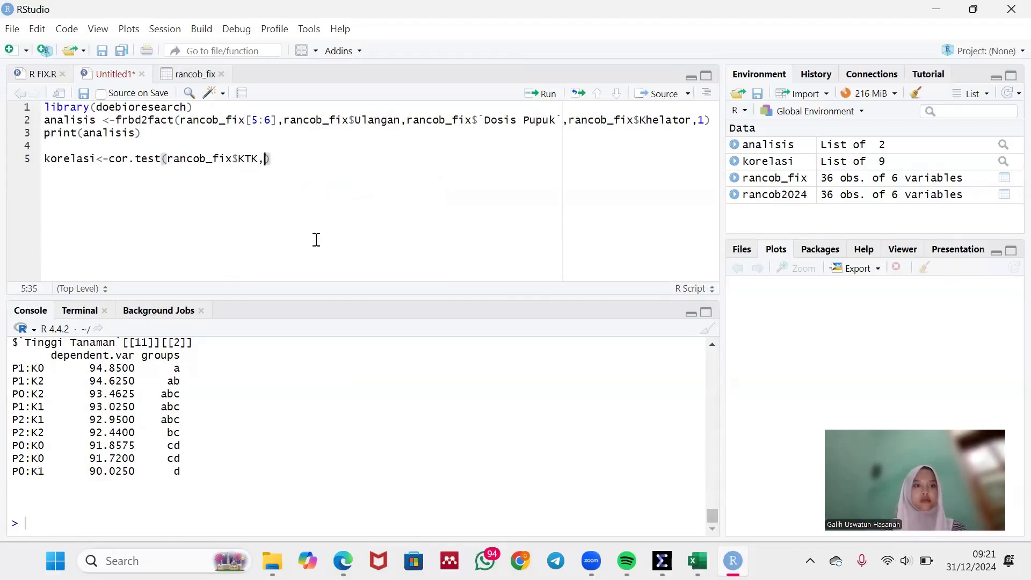
type("rancob")
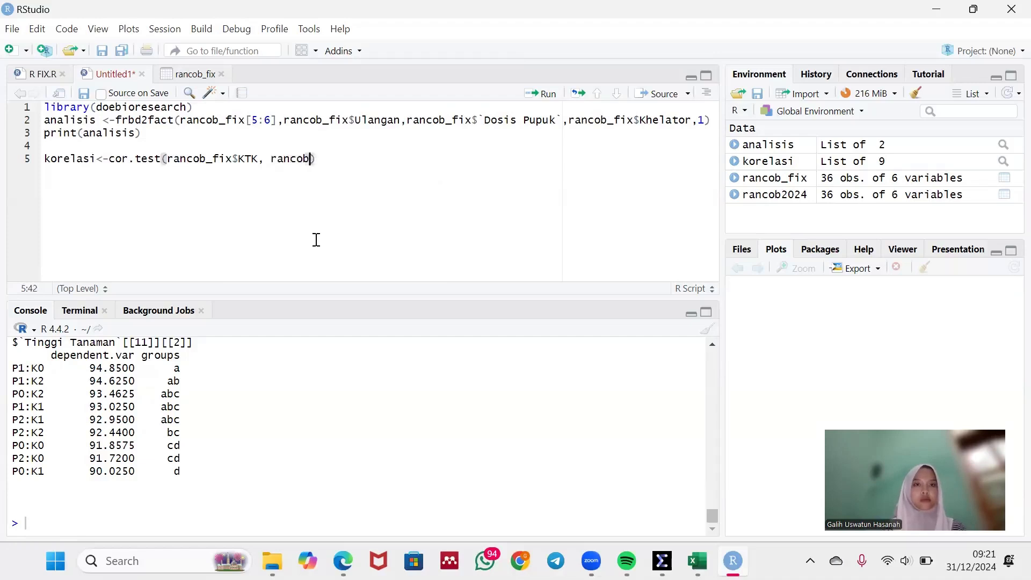
left_click(343, 178)
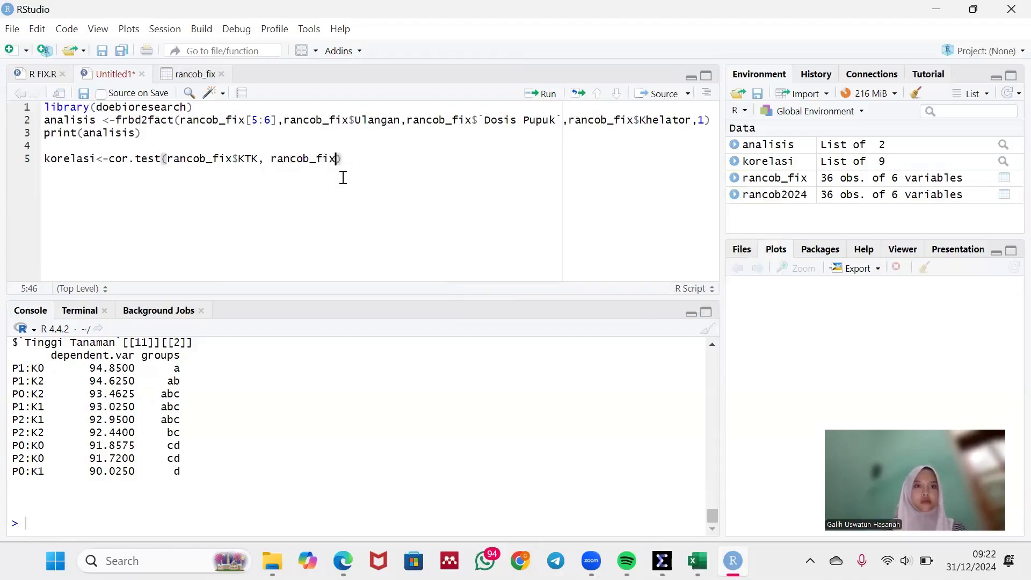
type("$")
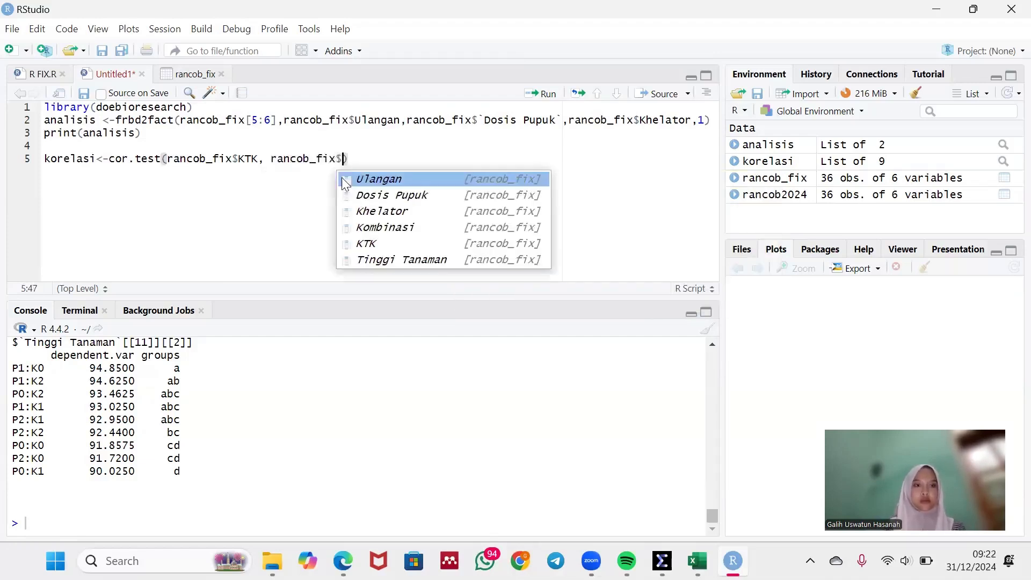
left_click(382, 260)
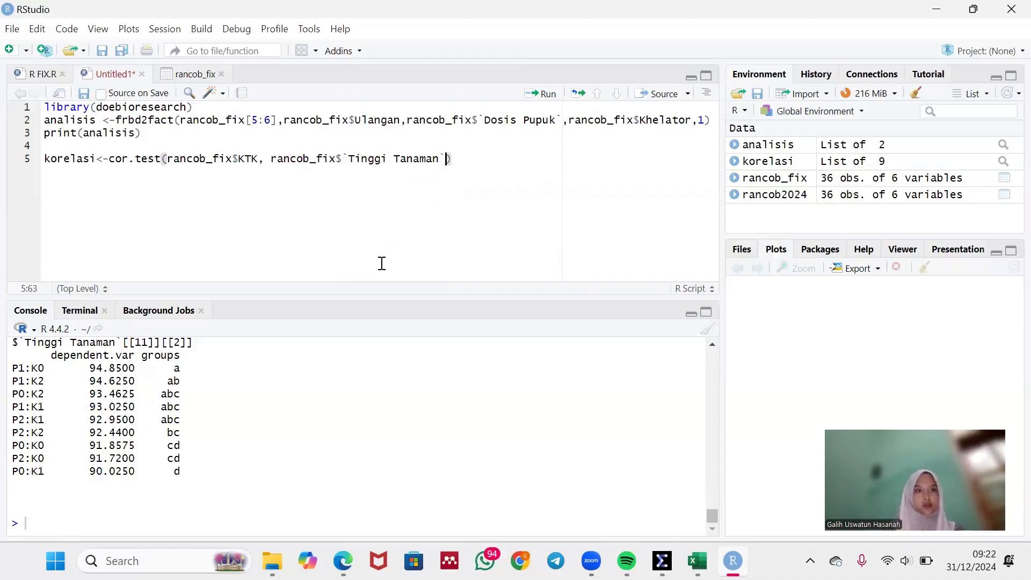
type(")")
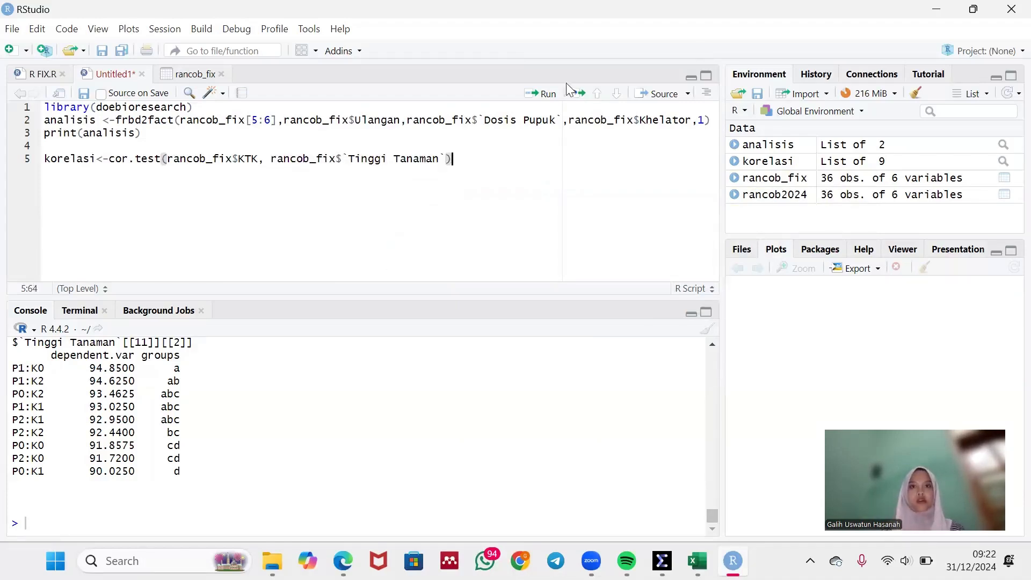
left_click(555, 96)
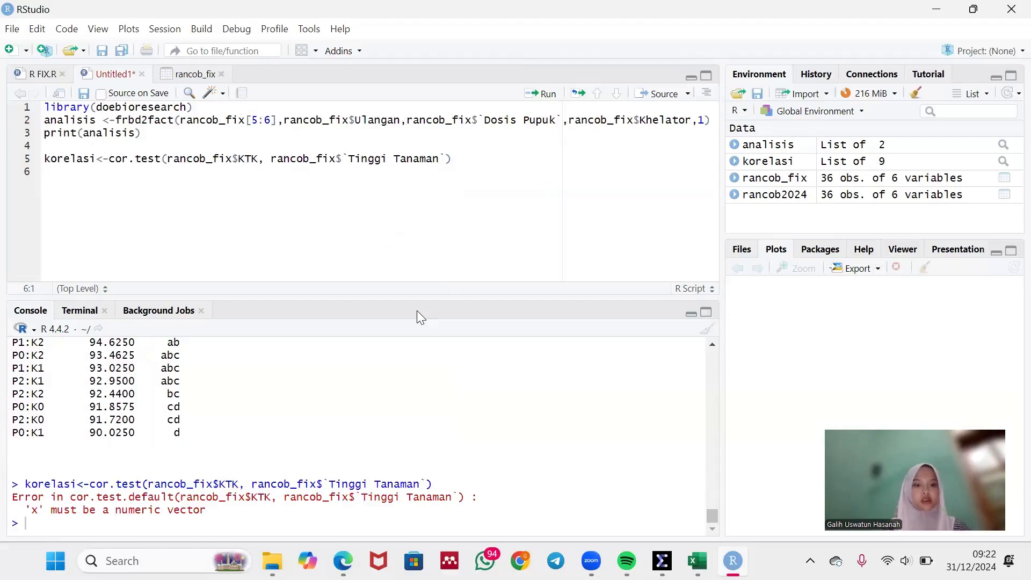
- Write print(korelasi) on line 6 and run it to output the correlation test
type("pri")
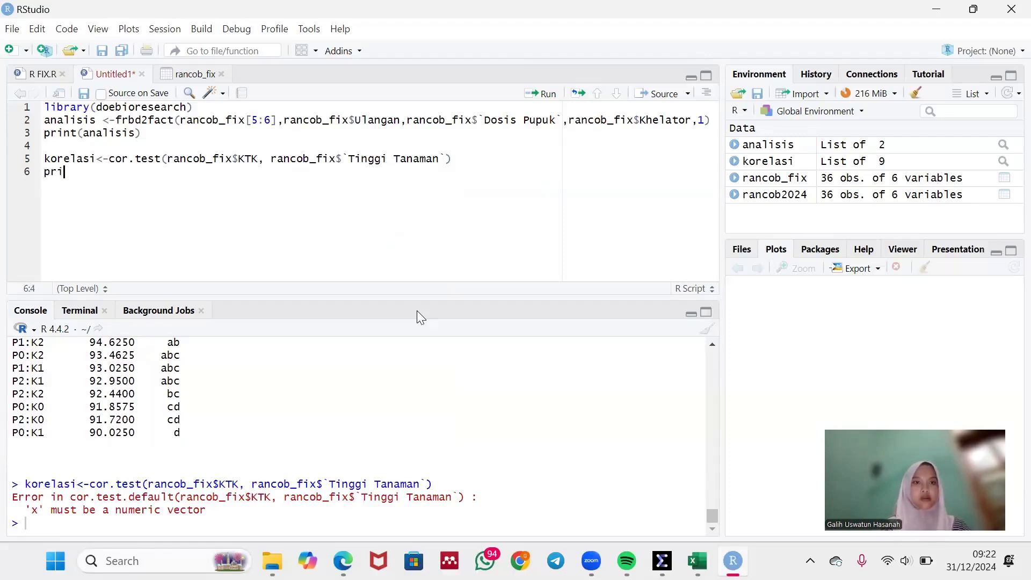
type("nt(ko")
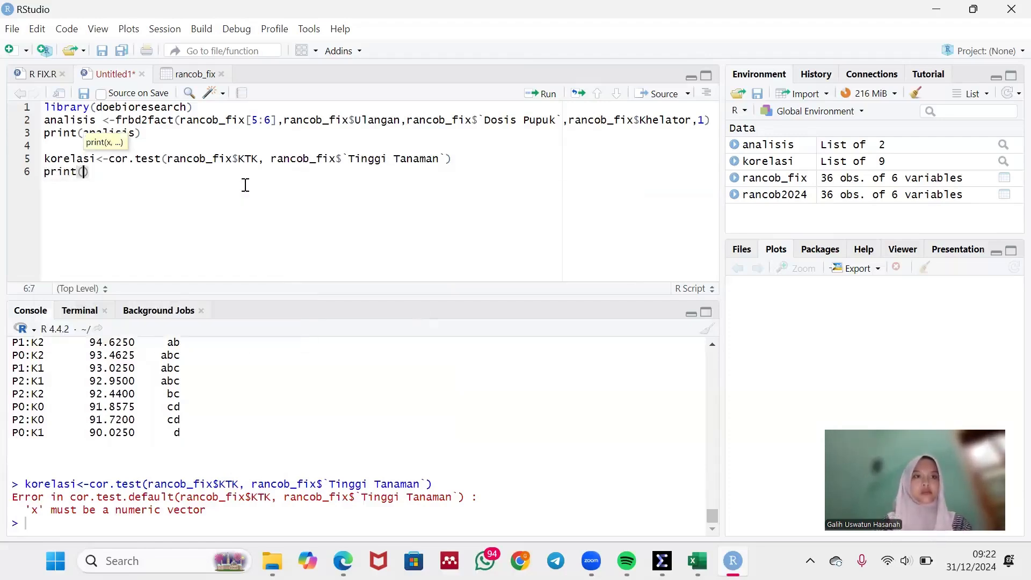
type("relasi")
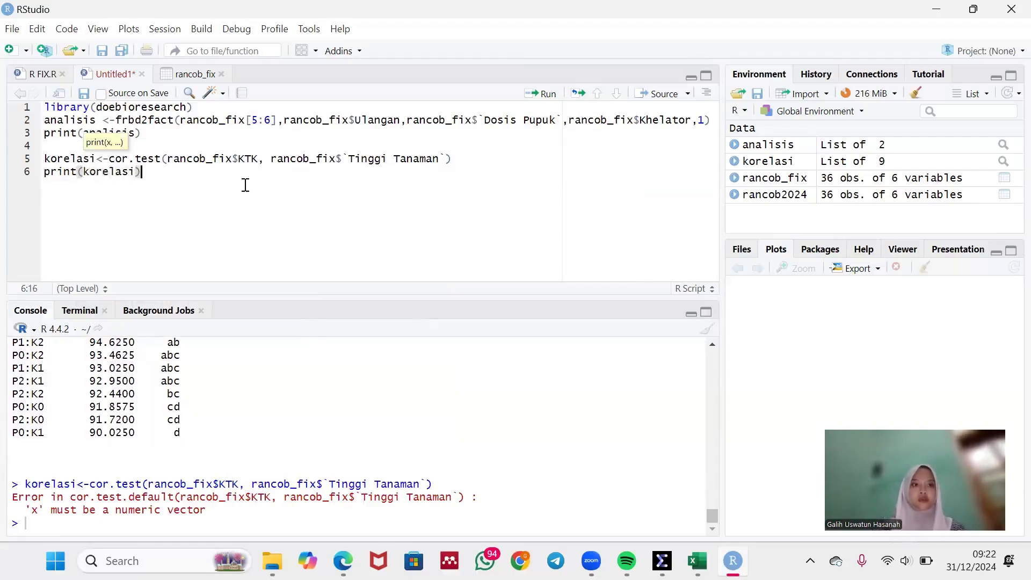
type(")")
left_click(542, 94)
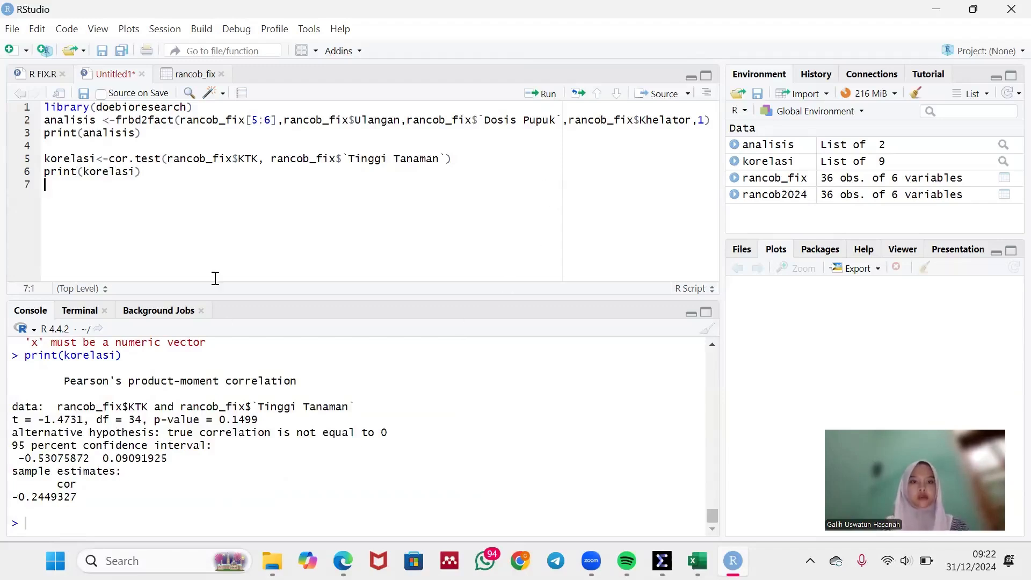
- Write library(ggplot2) on line 7 and run it to load the plotting package
type("librar")
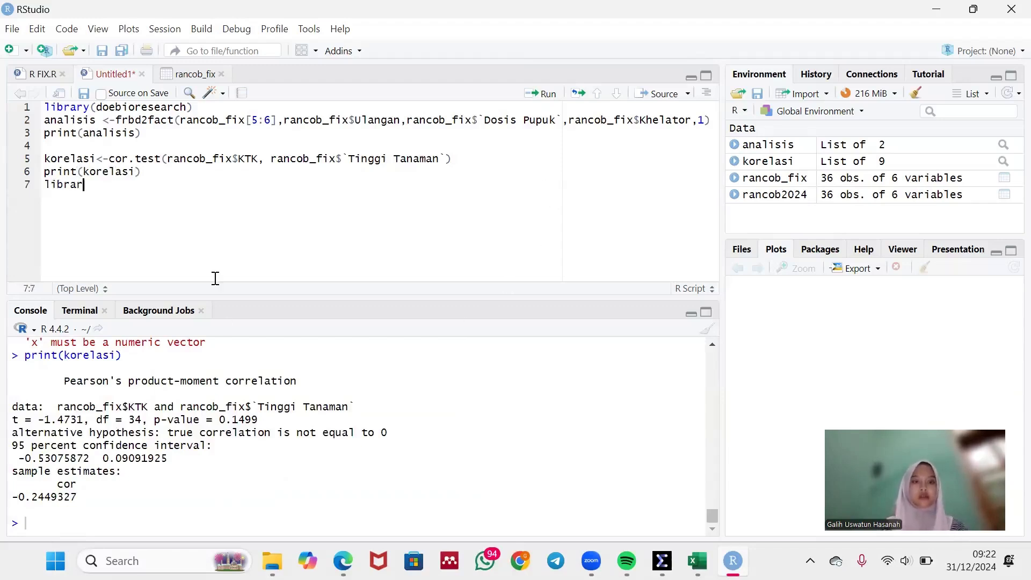
left_click(131, 209)
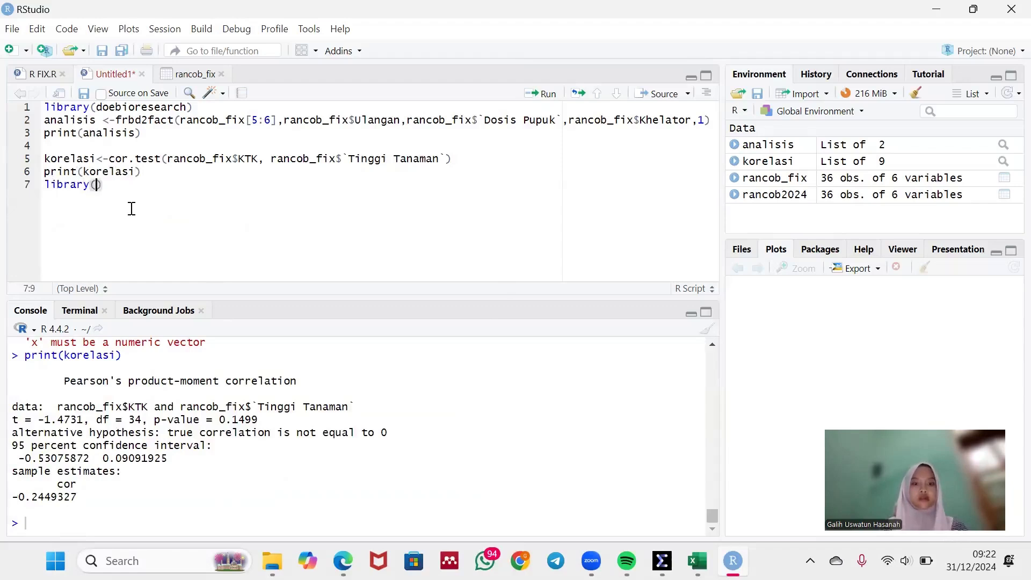
type("gg")
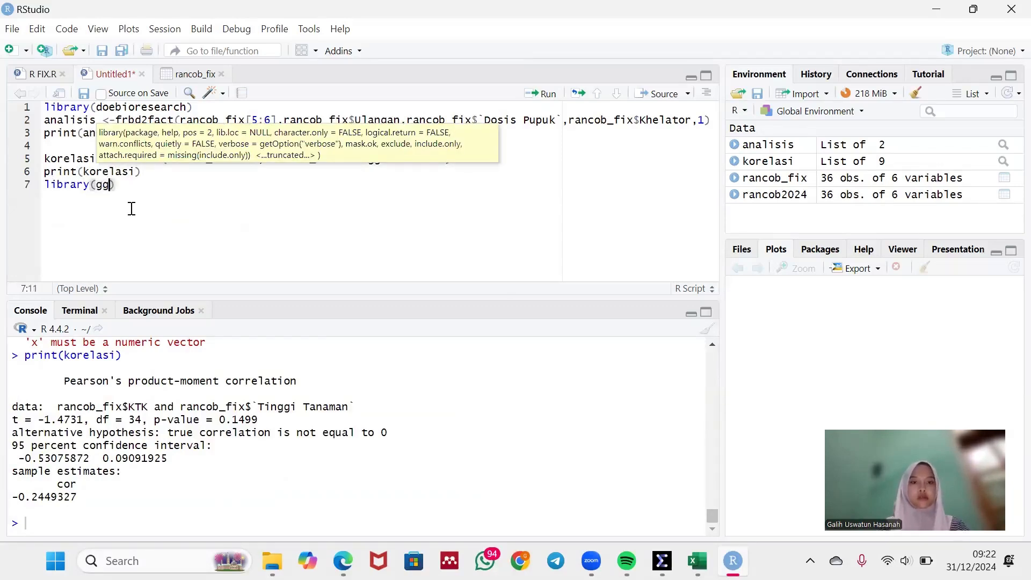
type("p")
left_click(131, 208)
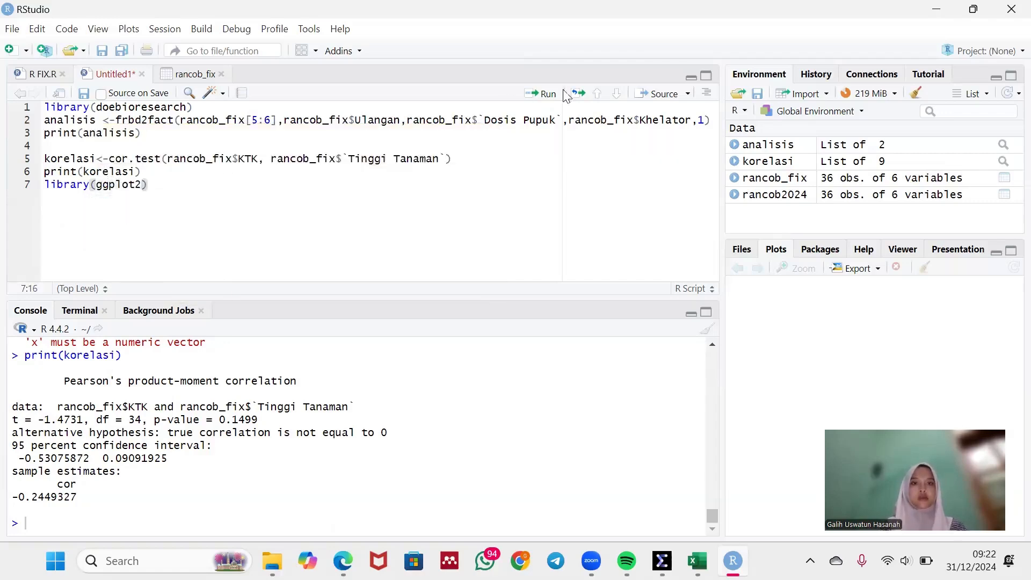
left_click(550, 94)
- Write library(ggpp) on line 8 and run it to load the package
type("libra")
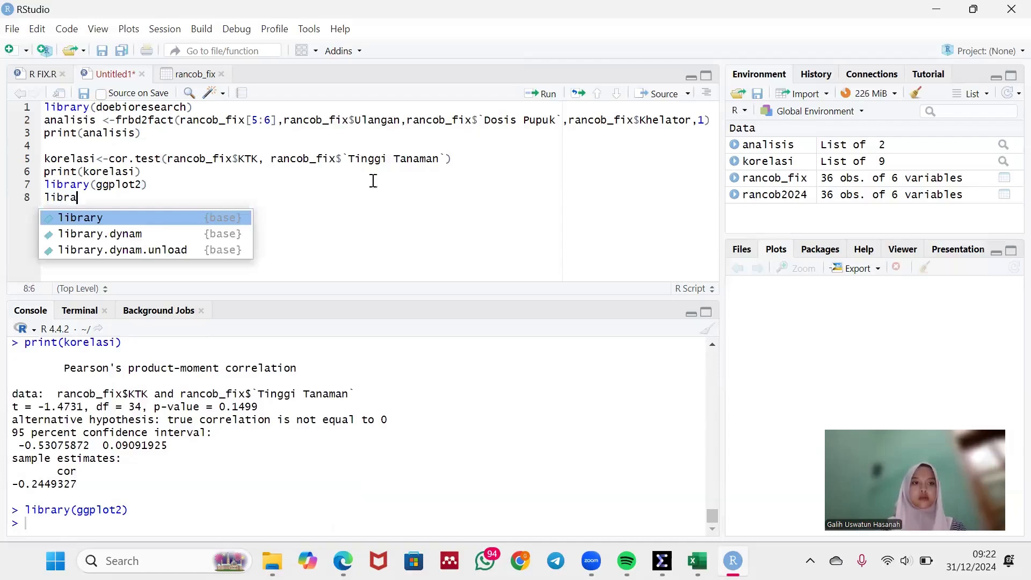
key("Return")
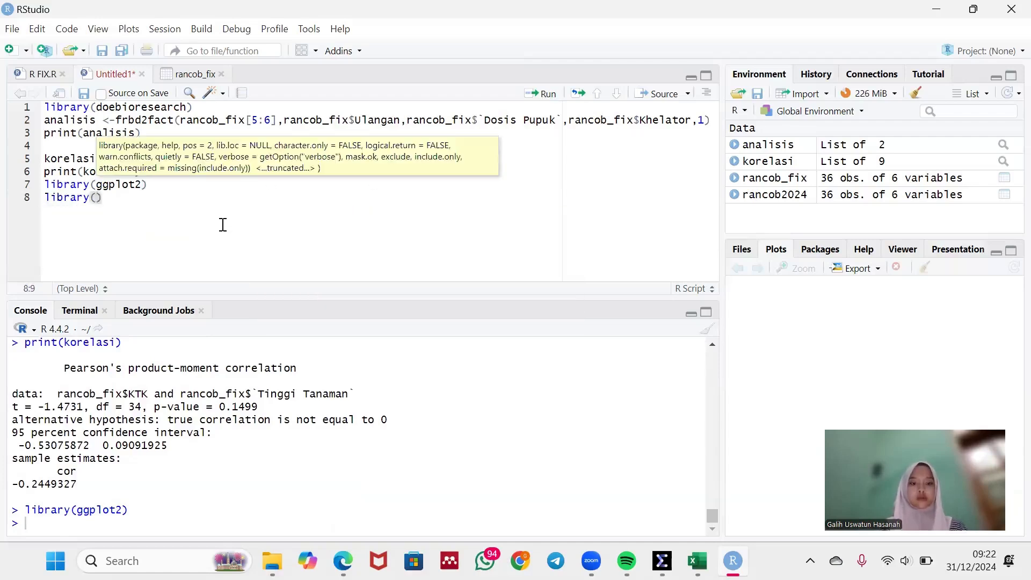
type("ggp")
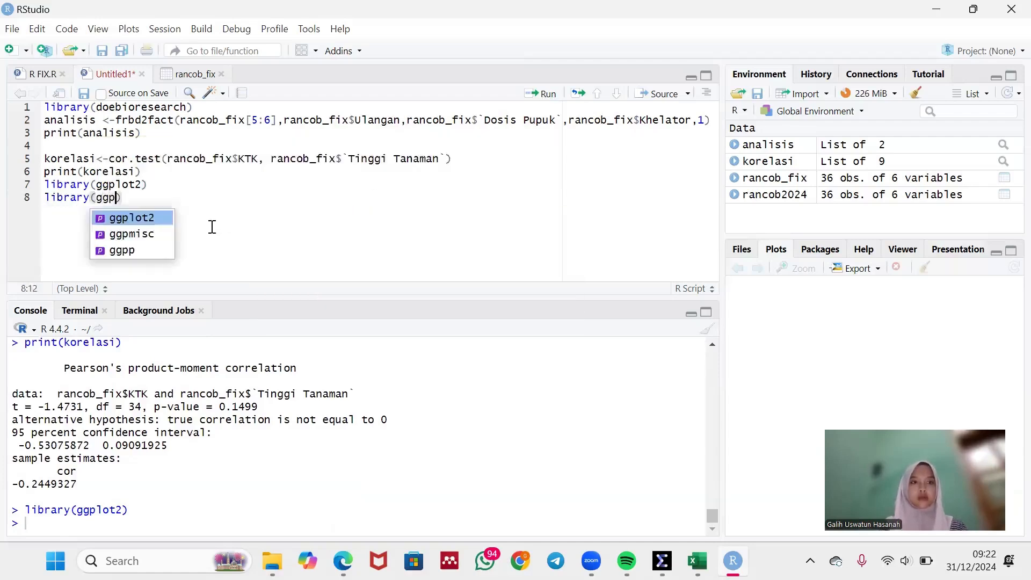
left_click(144, 252)
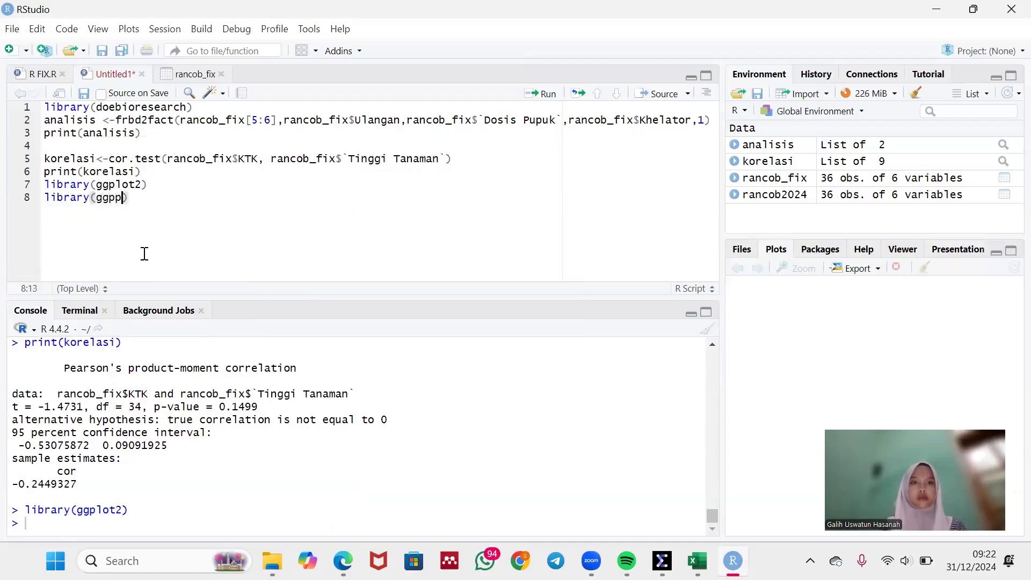
left_click(547, 95)
- Write library(ggpmisc) on line 9 and run it to load the package
type("lib")
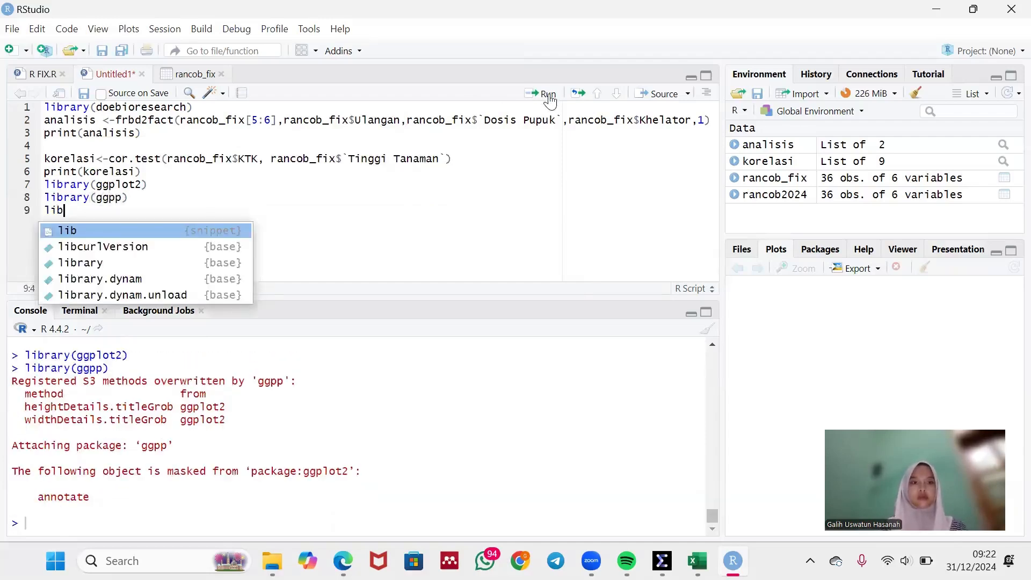
type("rary")
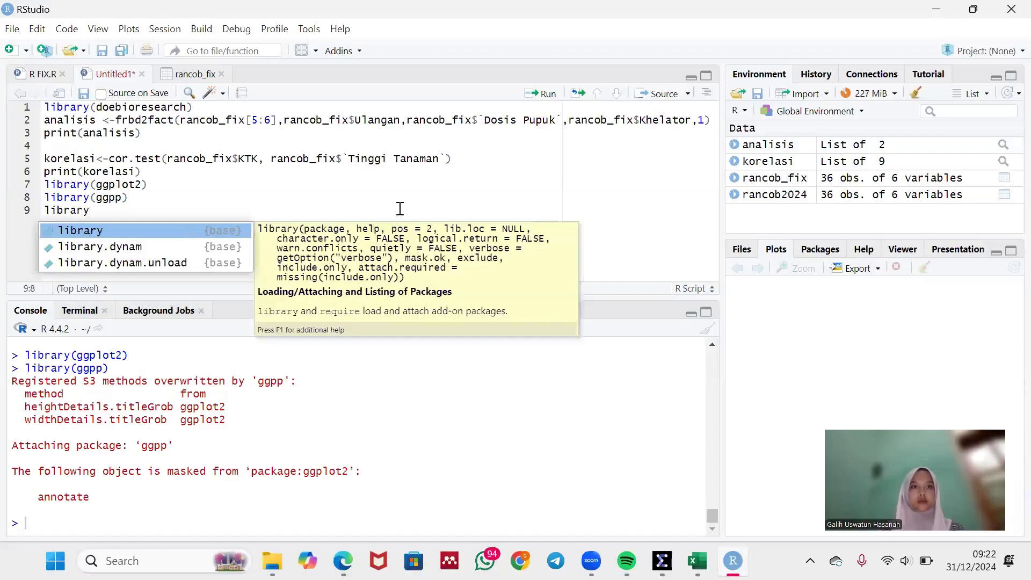
left_click(204, 231)
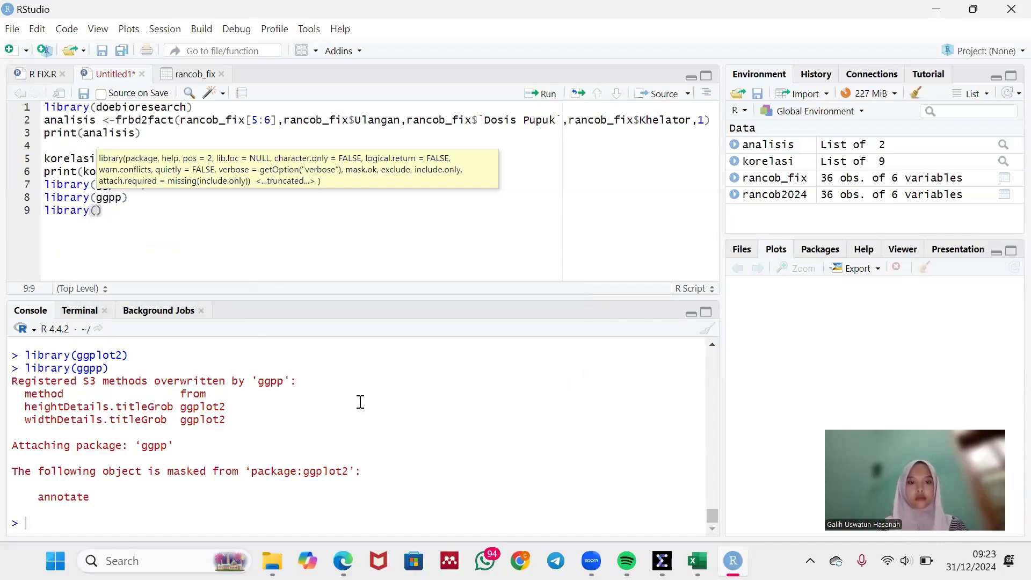
type("gg")
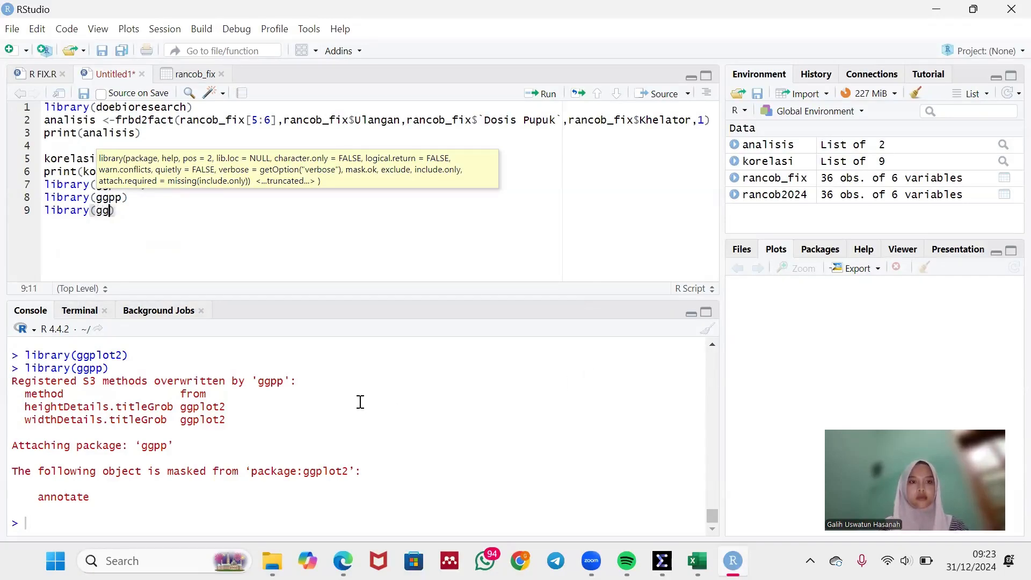
type("p")
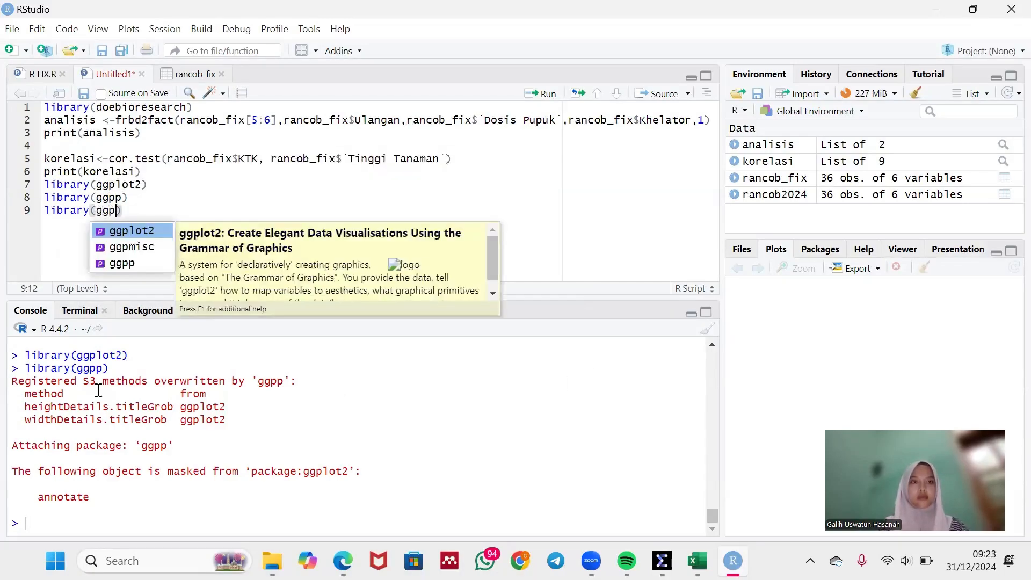
left_click(151, 246)
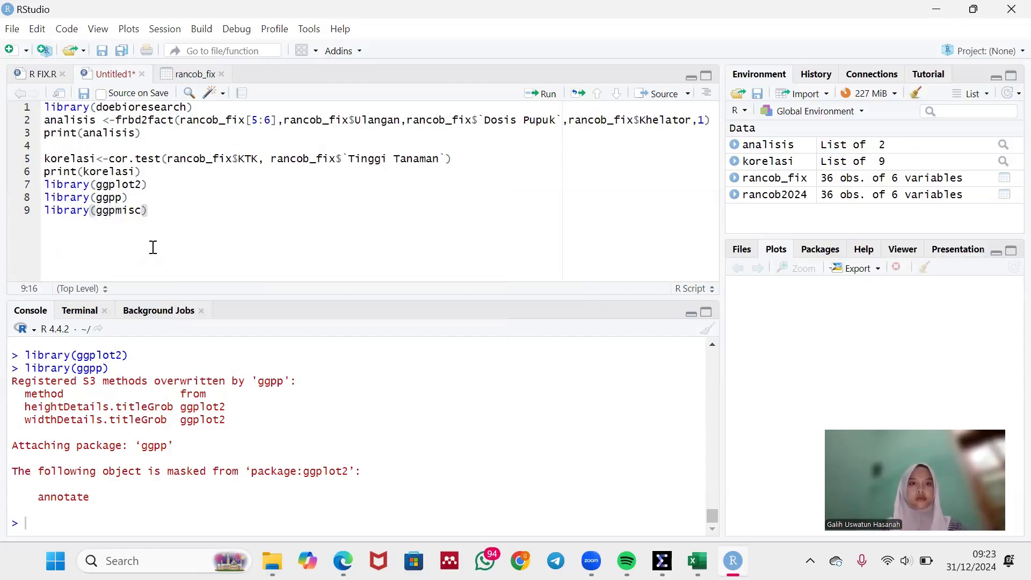
key("ctrl+Return")
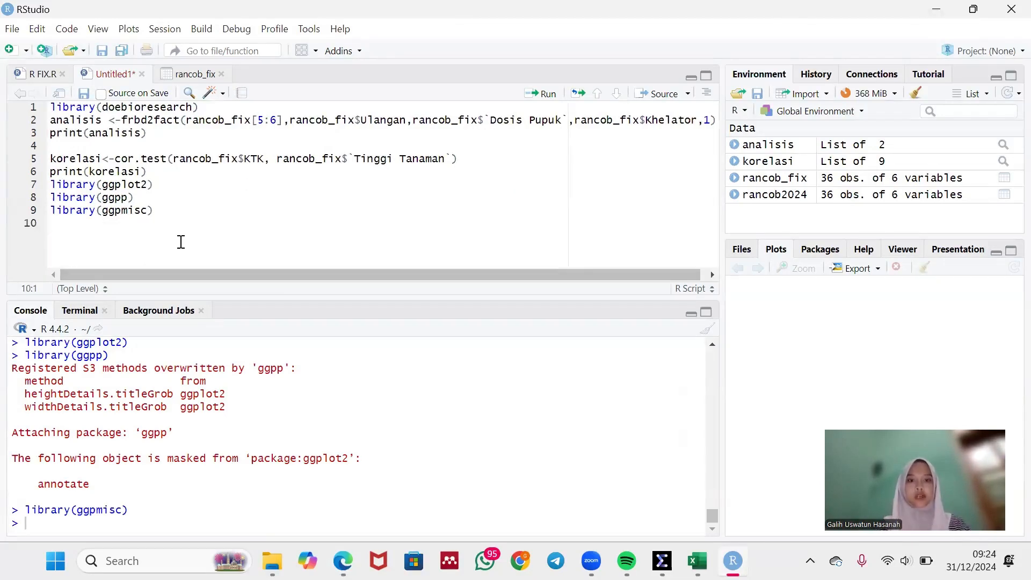
- Start a ggplot() call on line 10 with rancob_fix as the data and an empty aes() mapping
type("ggpl")
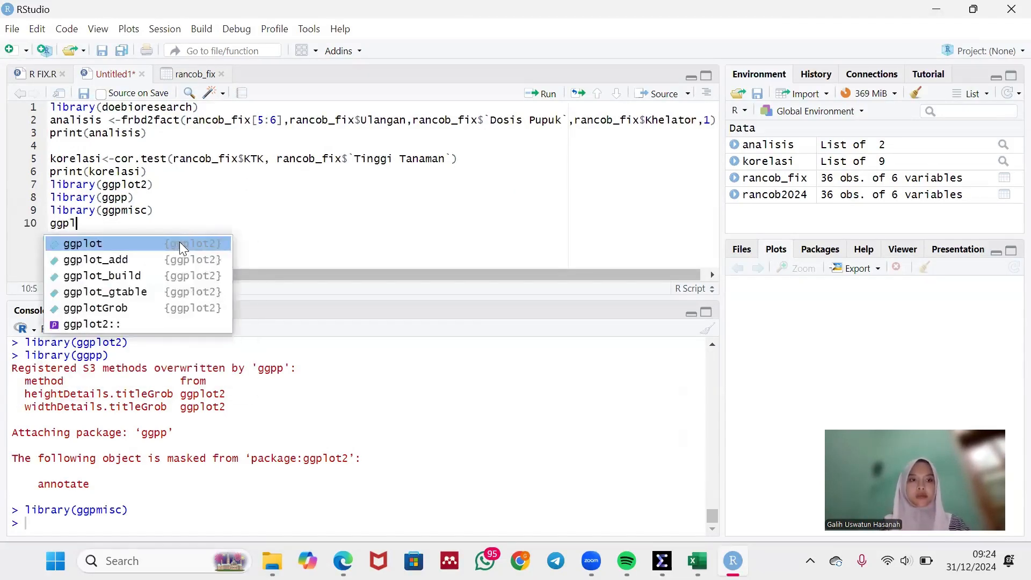
key("Tab")
type("ranco")
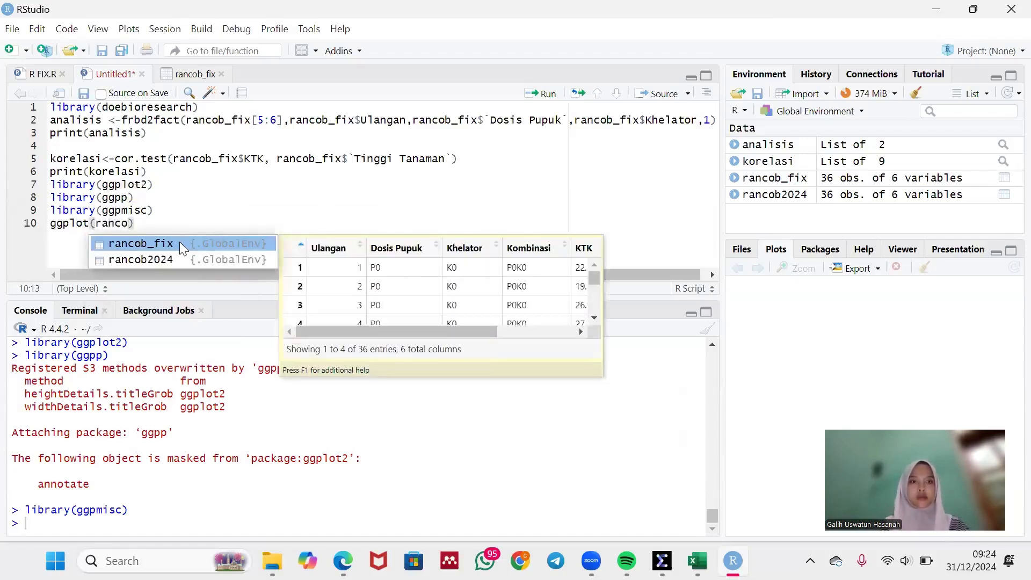
left_click(181, 244)
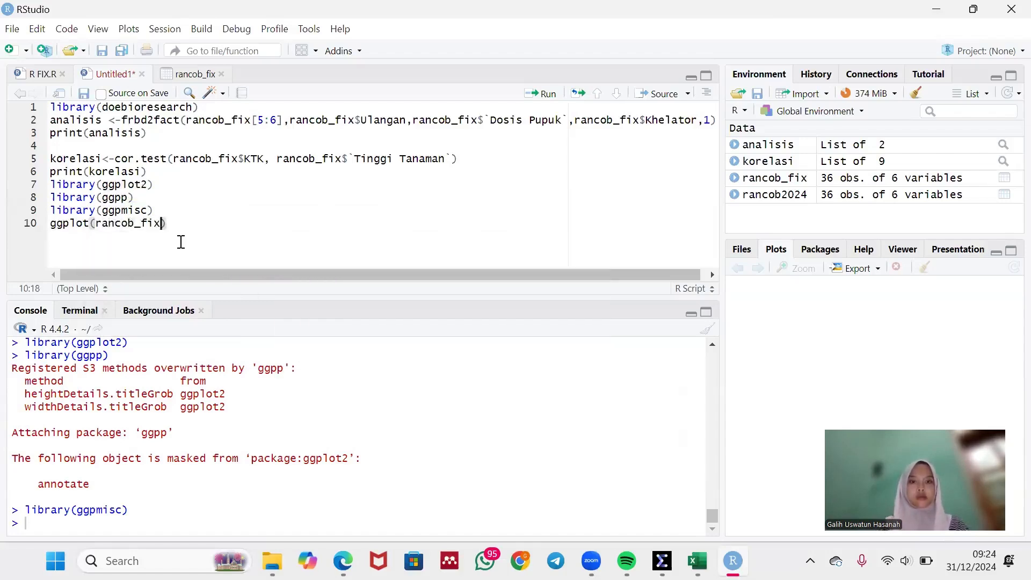
type(",aes")
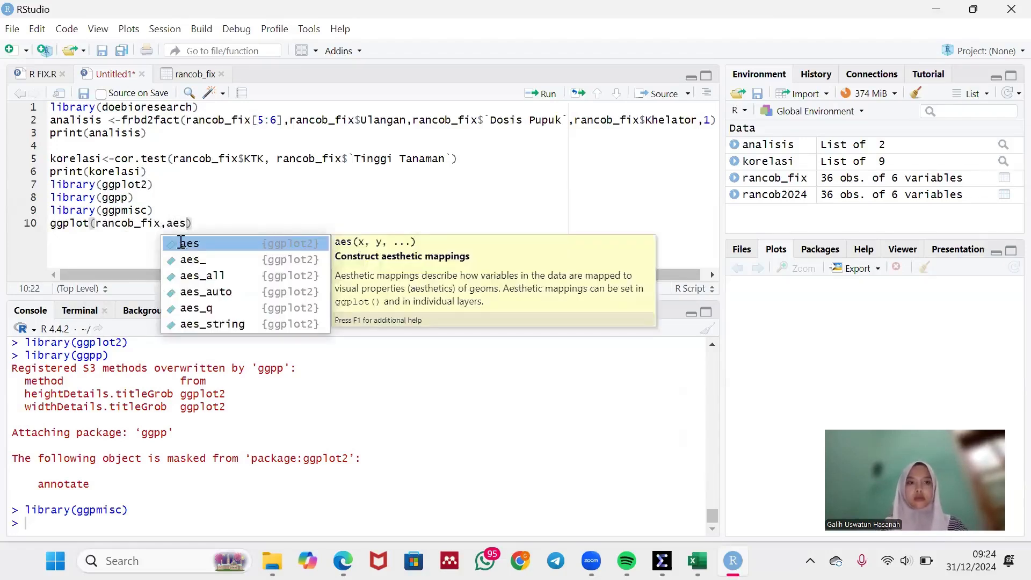
left_click(180, 244)
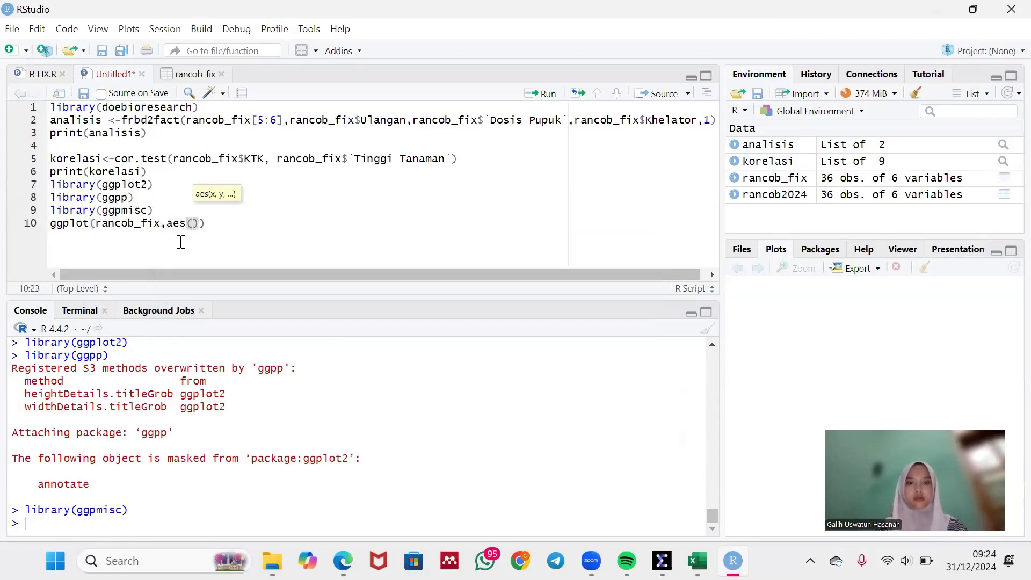
- Map x to rancob_fix$KTK inside the aes() call on line 10
type("x")
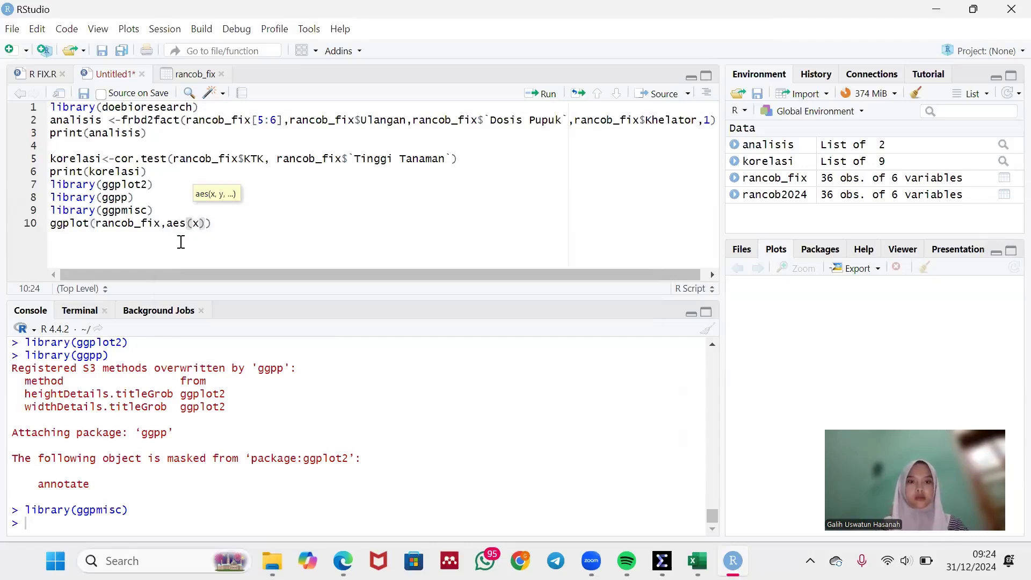
type("=")
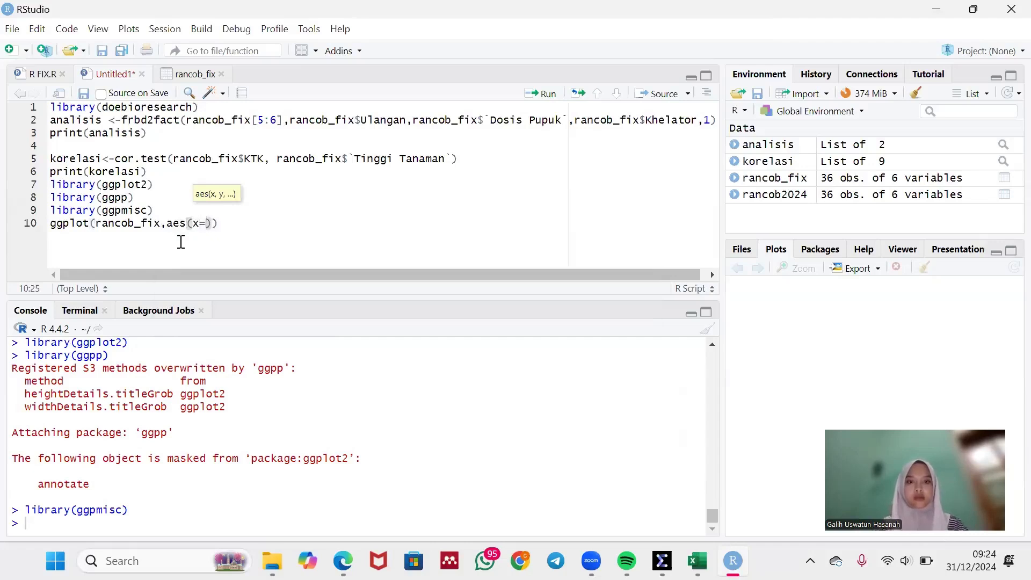
type("ran")
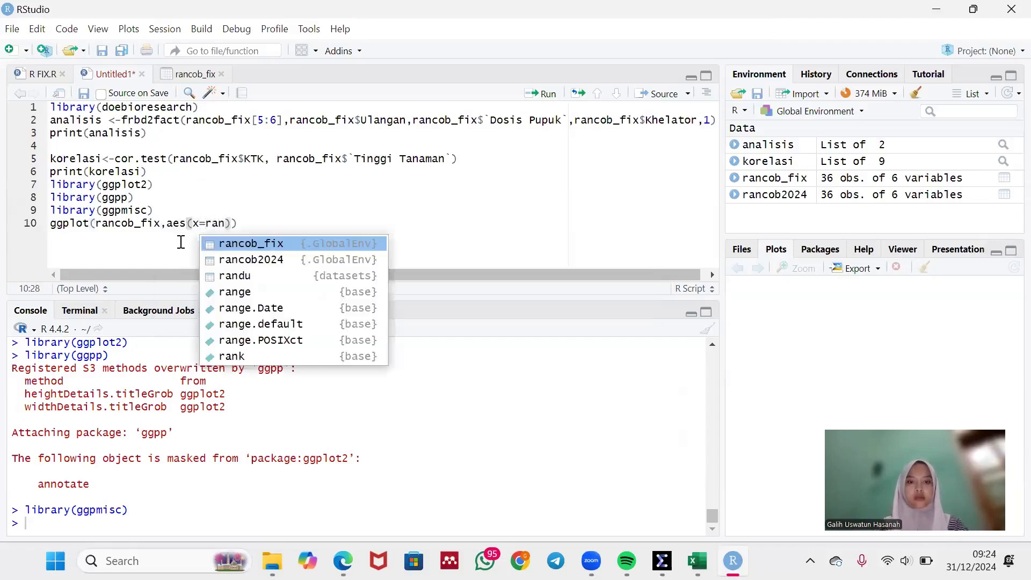
type("c")
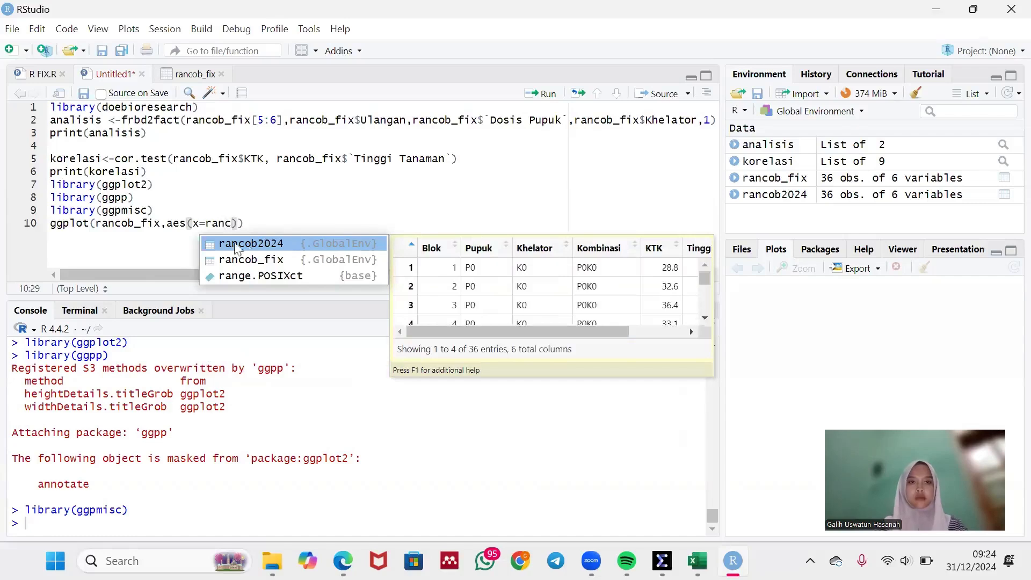
left_click(266, 259)
double_click(269, 259)
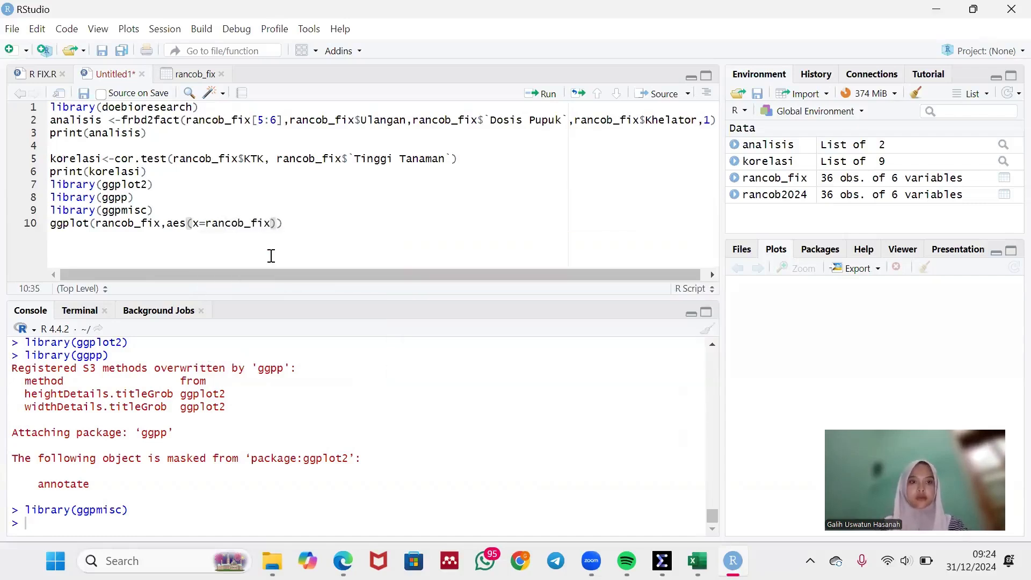
type("$")
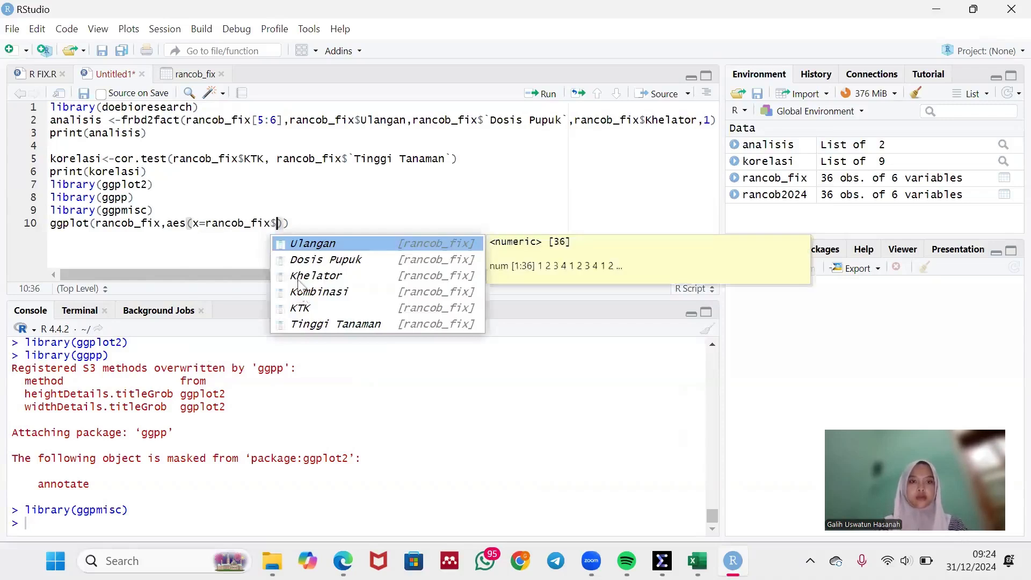
left_click(307, 308)
double_click(308, 309)
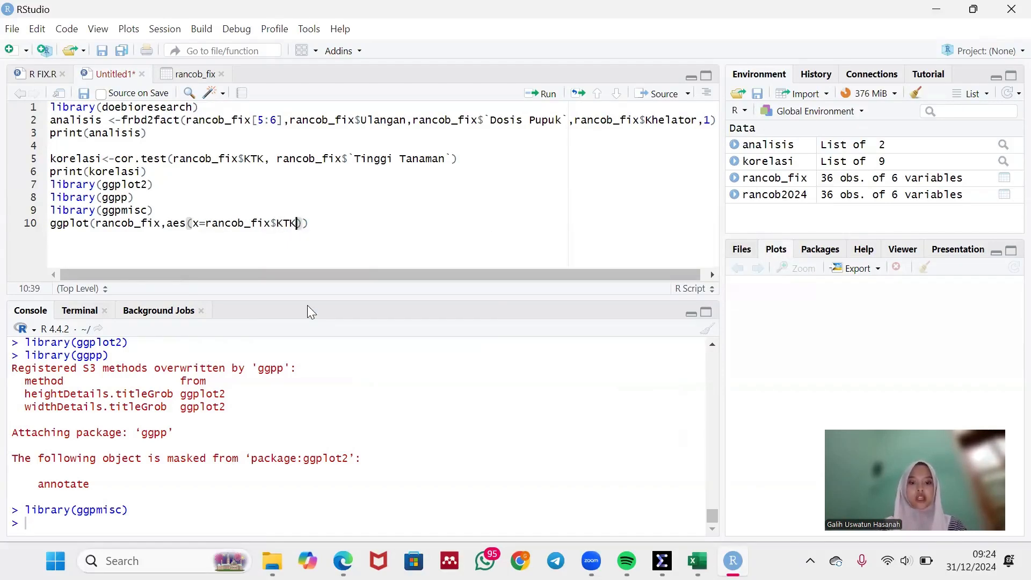
- Map y to rancob_fix$`Tinggi Tanaman` in the same aes() call and close the ggplot() parentheses
type(",")
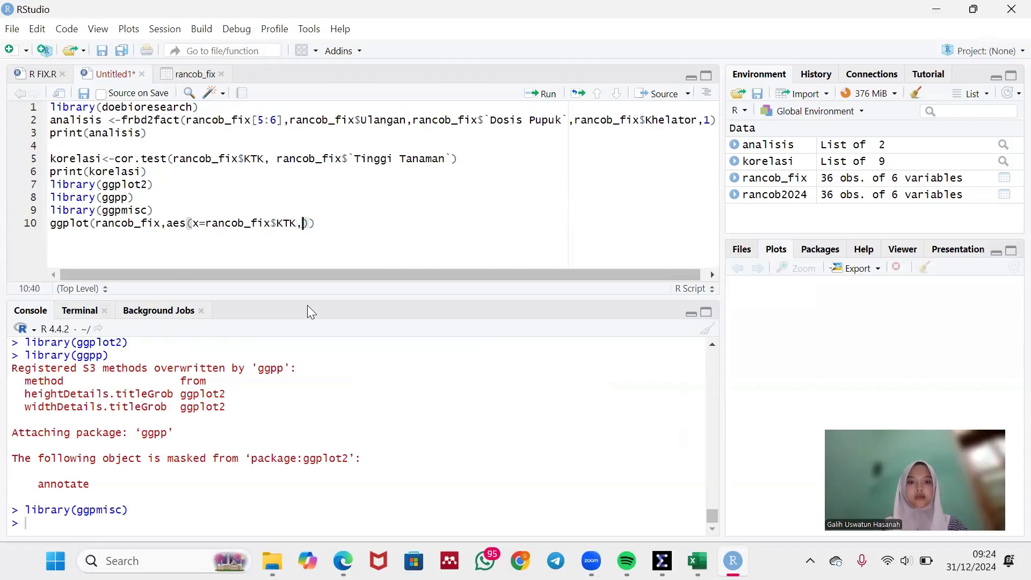
type("y=")
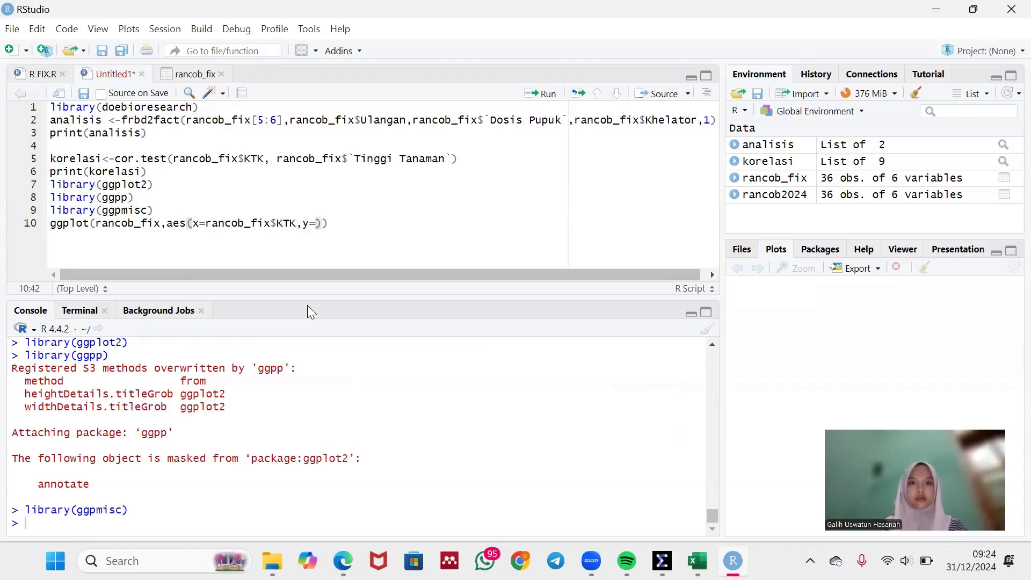
type("ranc")
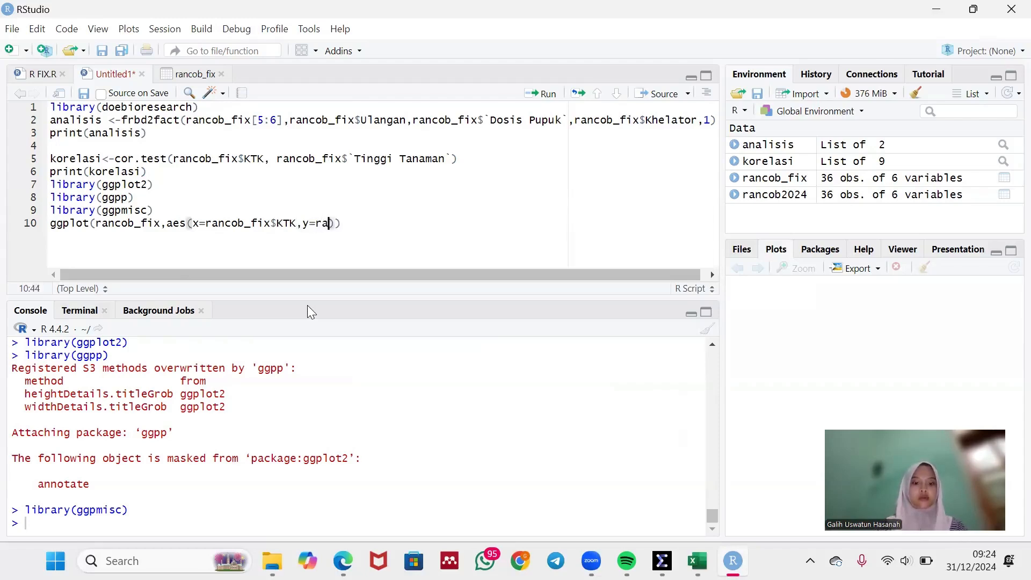
left_click(342, 240)
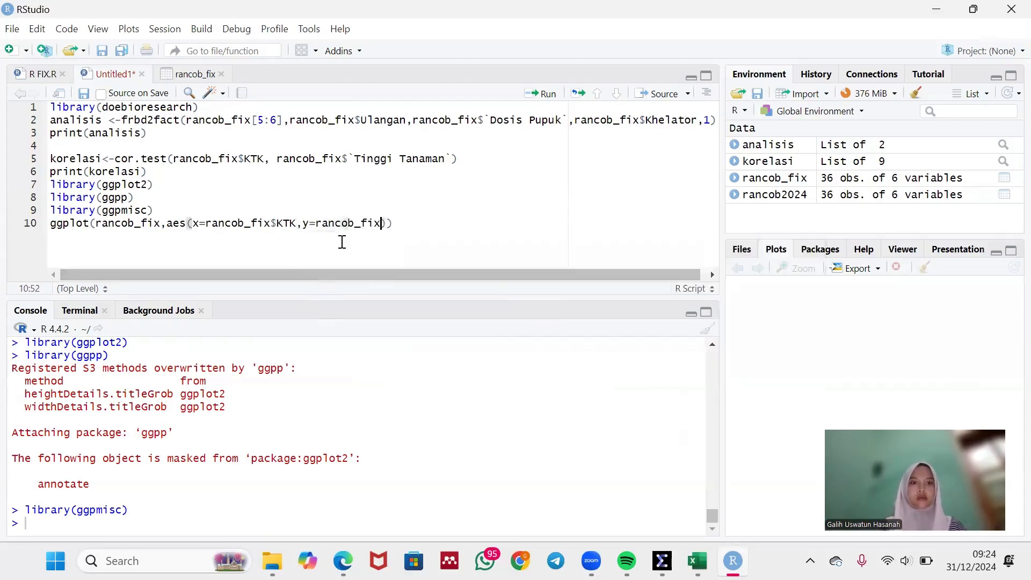
type("$")
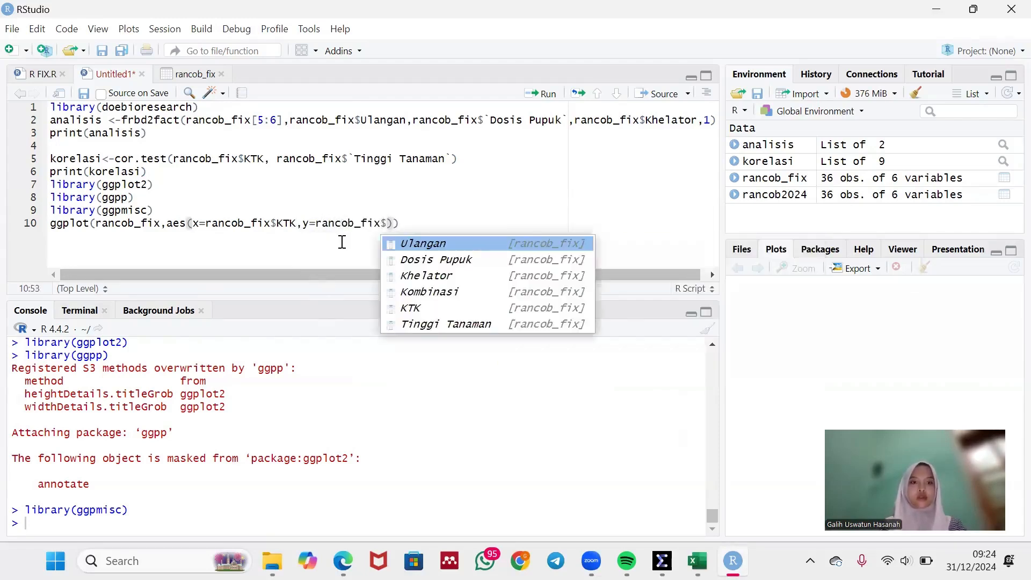
left_click(433, 325)
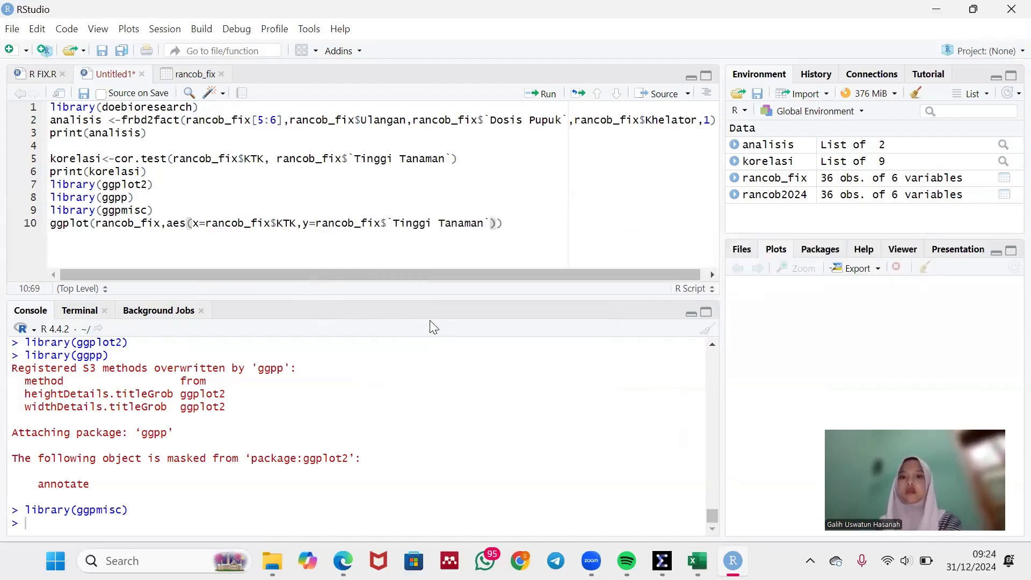
type(")")
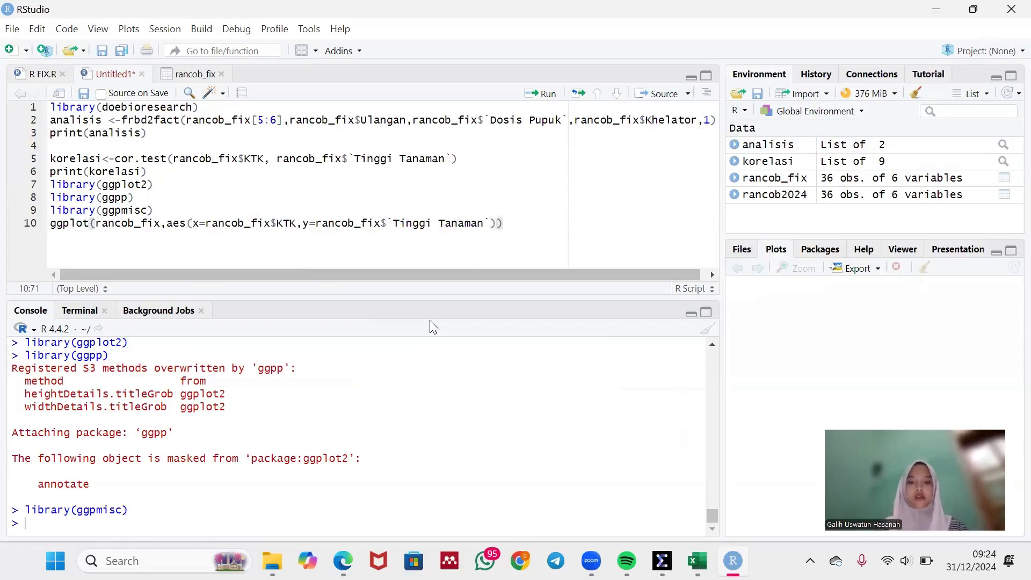
- Append geom_point(), geom_smooth(method = "lm", se = FALSE), theme_classic() and stat_poly_eq() with ..eq.label.. and ..rr.label.. joined by "~~~", formula y ~ x, parse = TRUE, and run it
type("+")
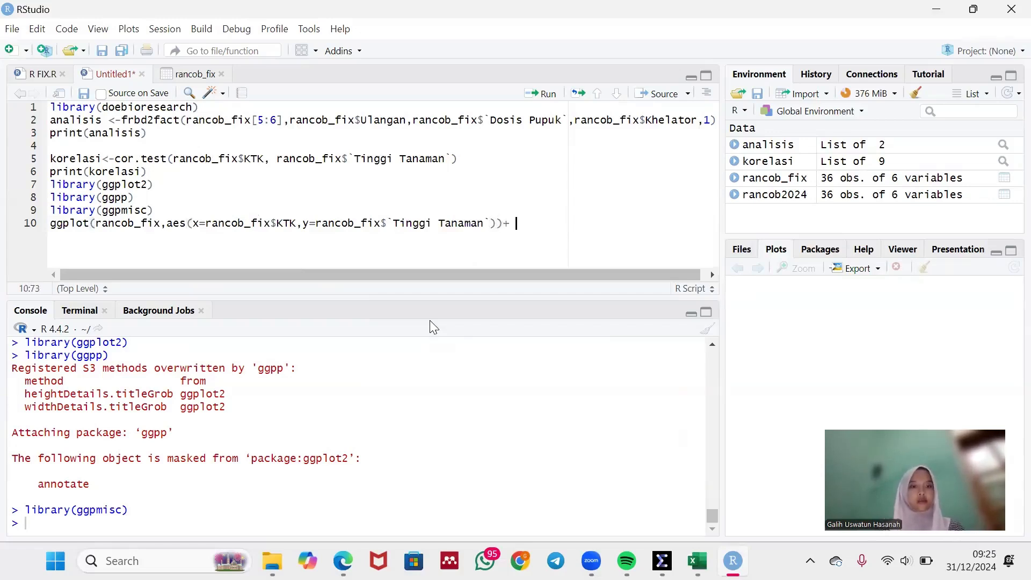
type("geom_point()+   geom_smooth(method = \"lm\", se = FALSE) +   theme_classic()+   stat_poly_eq(     aes(label = paste(..eq.label.., ..rr.label.., sep = \"~~~\")),     formula = y ~ x,     parse = TRUE   )")
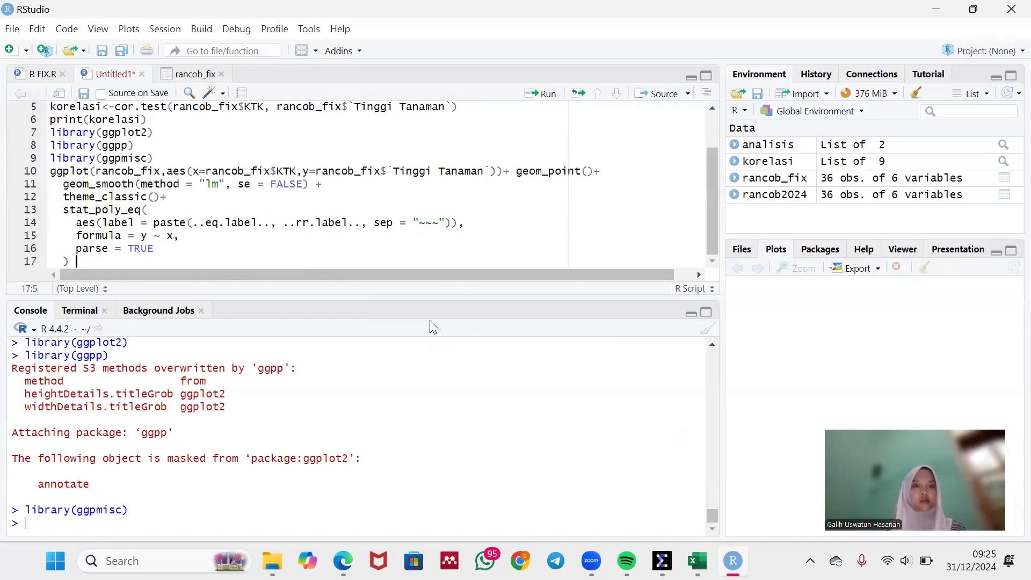
left_click(546, 94)
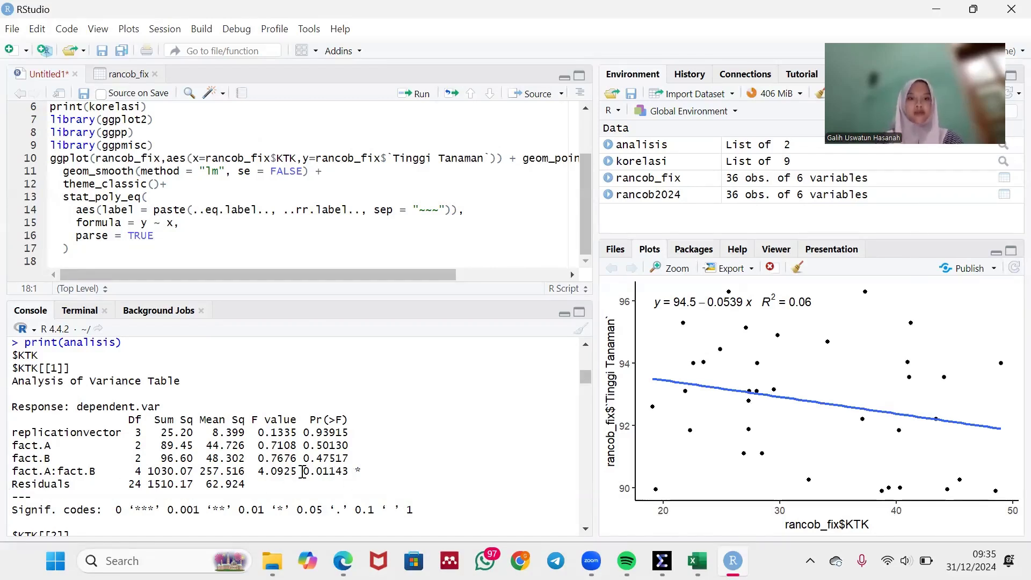
- Review the ANOVA table, R Square and Shapiro-Wilk normality test for KTK in the console output
scroll(211, 441, "down", 4)
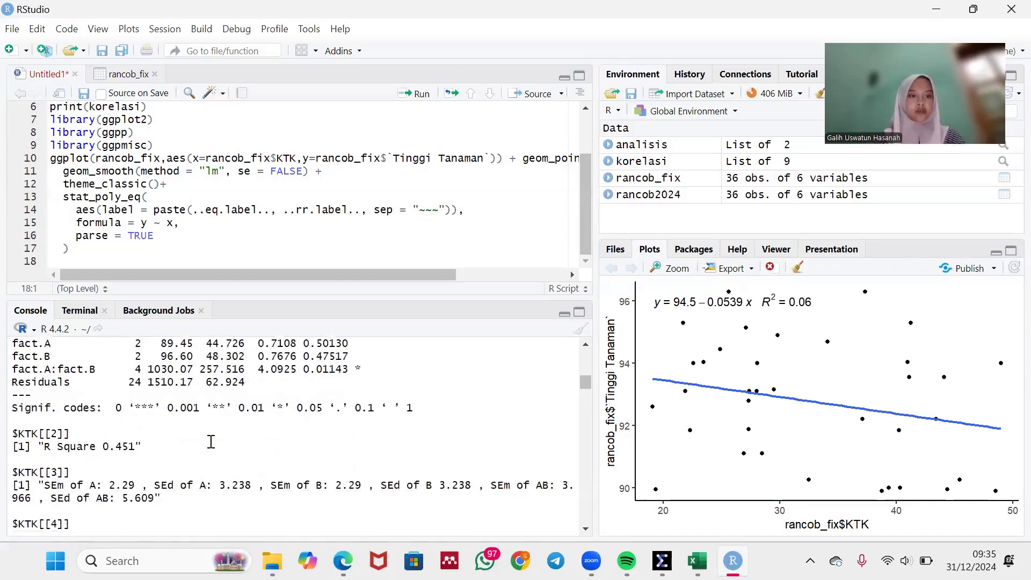
scroll(211, 441, "down", 3)
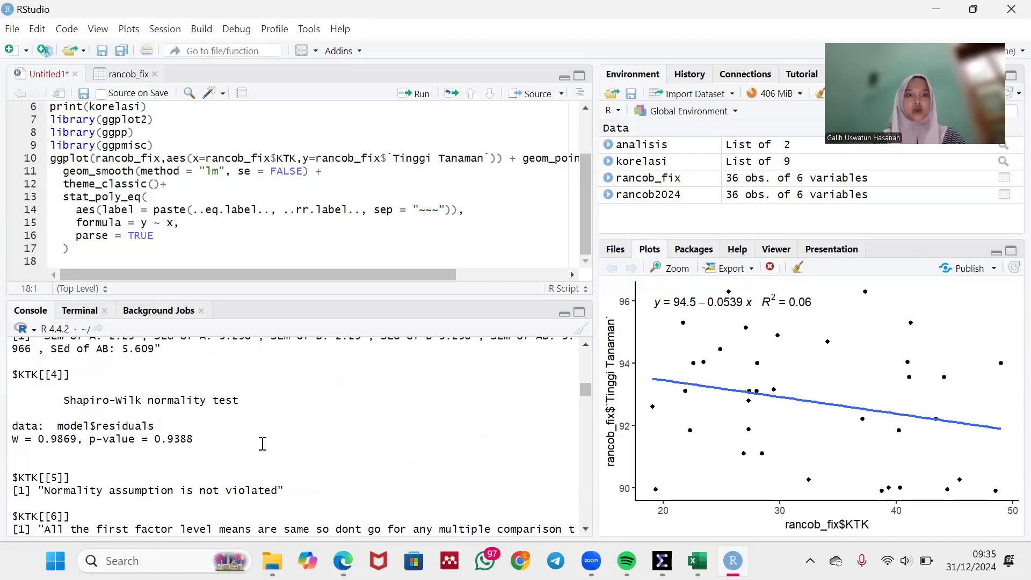
scroll(223, 473, "up", 1)
scroll(223, 474, "down", 1)
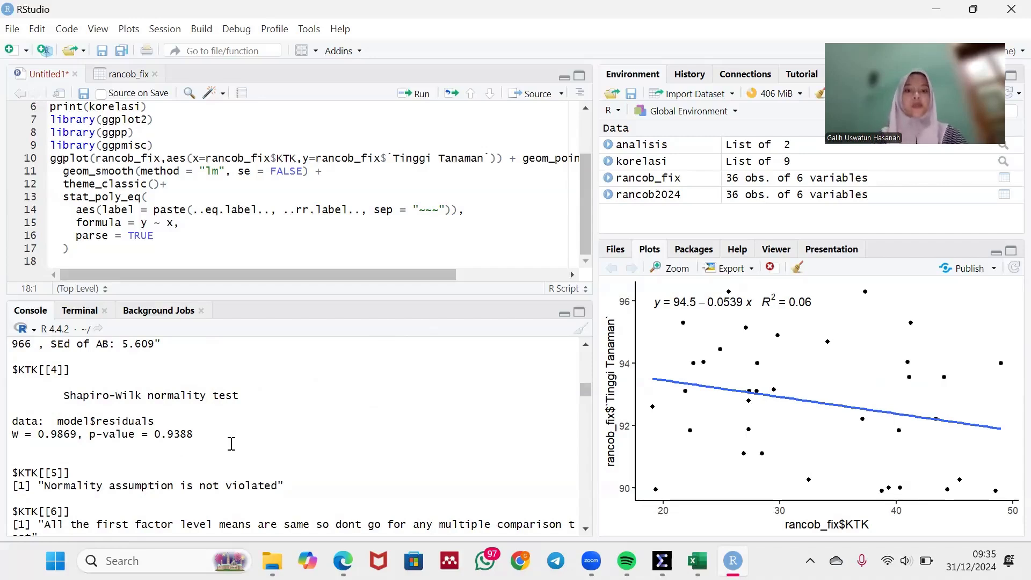
scroll(231, 443, "down", 1)
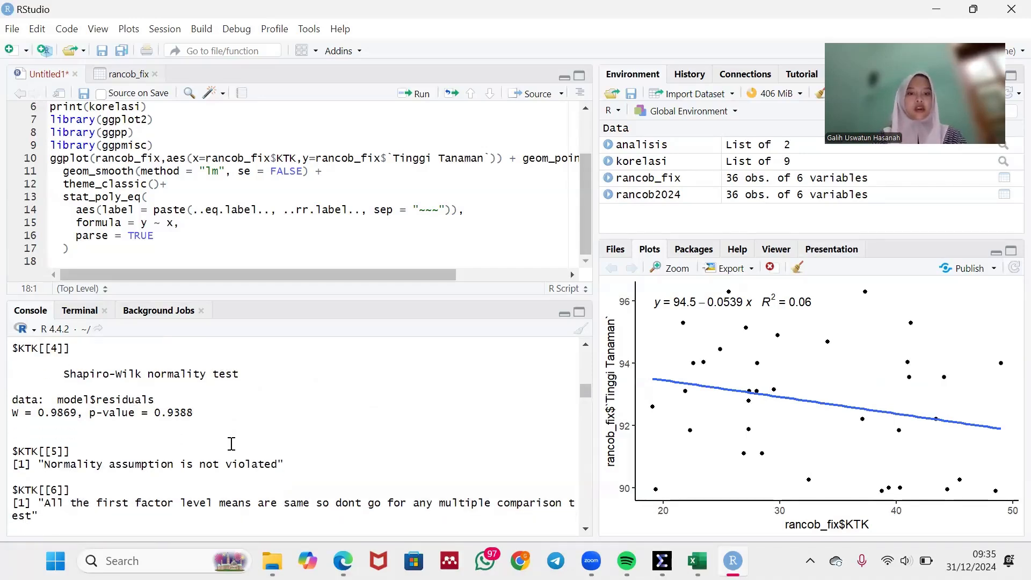
- Examine the KTK mean comparison groups for the Dosis Pupuk and Khelator factor levels in the console output
scroll(231, 444, "down", 5)
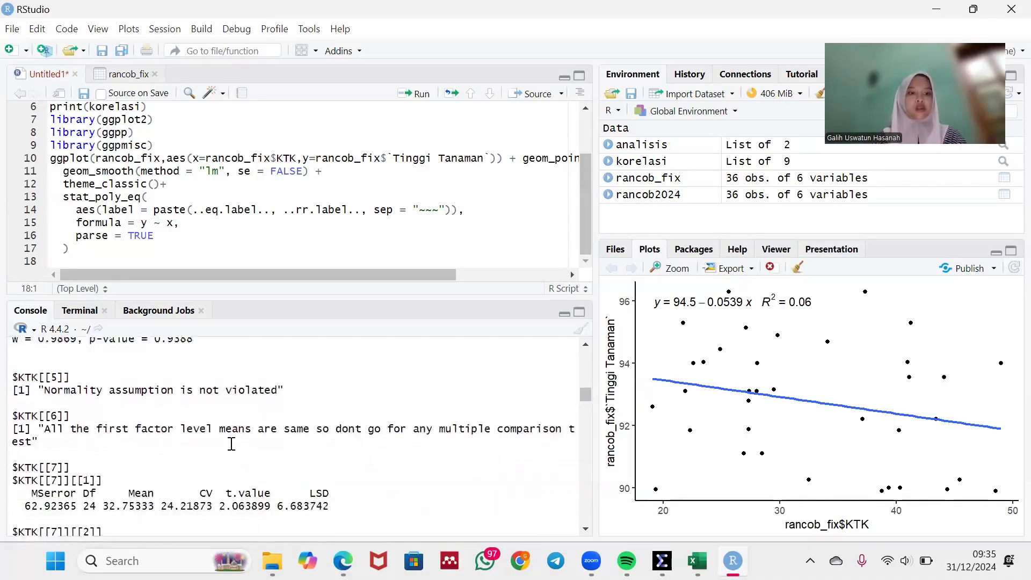
scroll(231, 444, "down", 2)
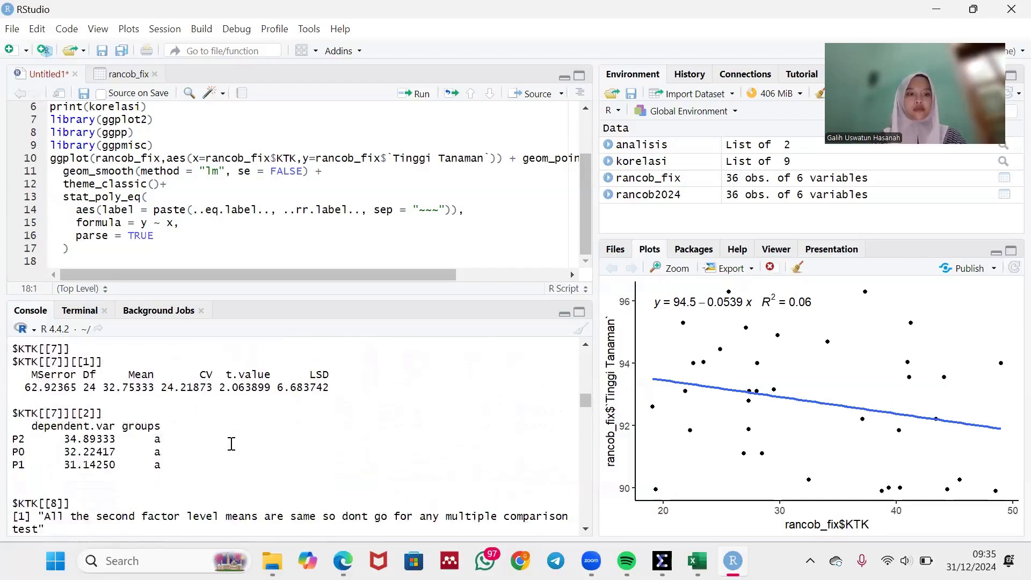
scroll(231, 443, "down", 2)
scroll(231, 444, "up", 1)
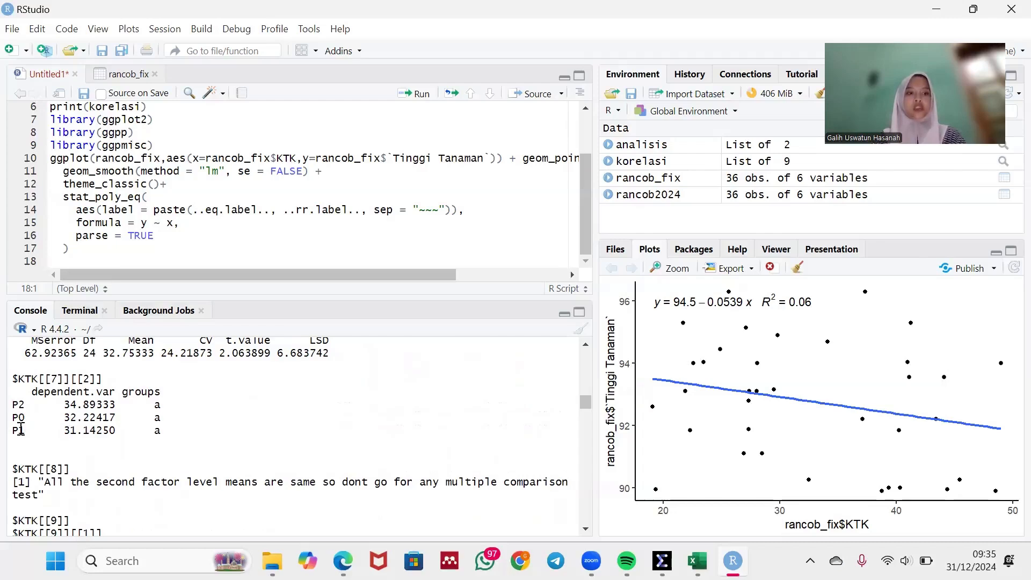
scroll(155, 432, "down", 4)
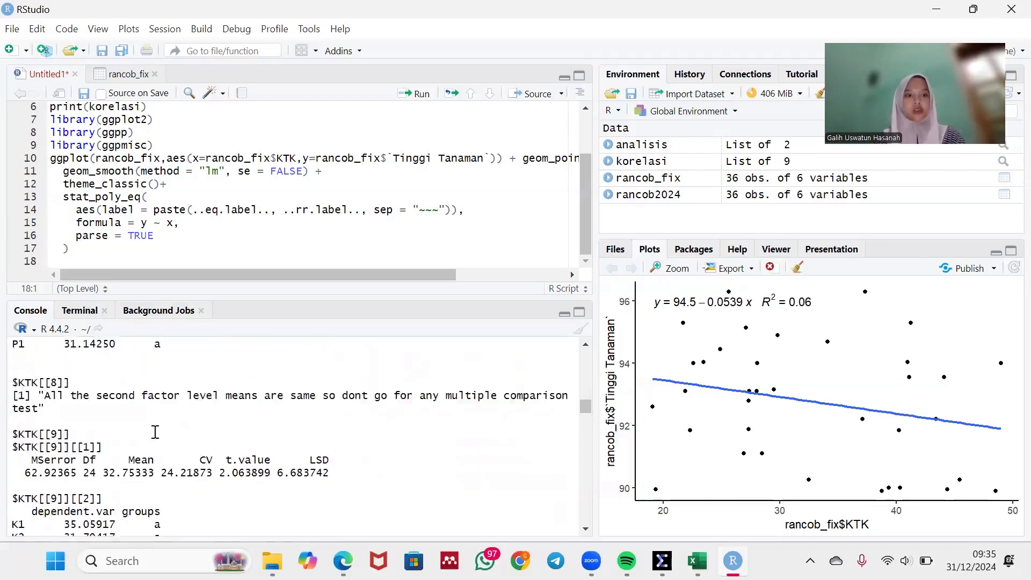
scroll(155, 432, "down", 1)
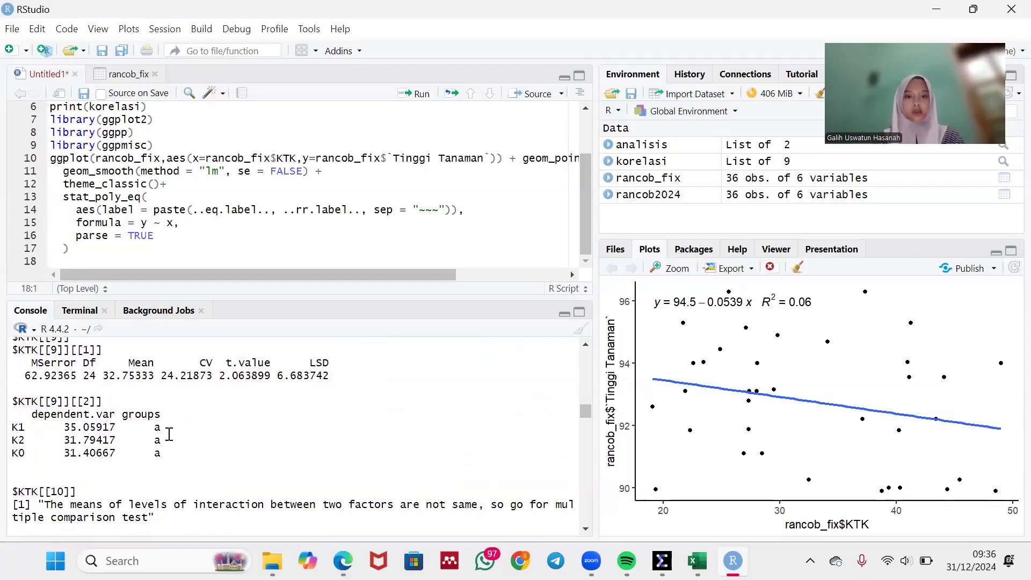
- Examine the KTK multiple comparison of the Dosis Pupuk and Khelator interaction means and their letter groups
scroll(171, 433, "down", 1)
scroll(170, 433, "down", 5)
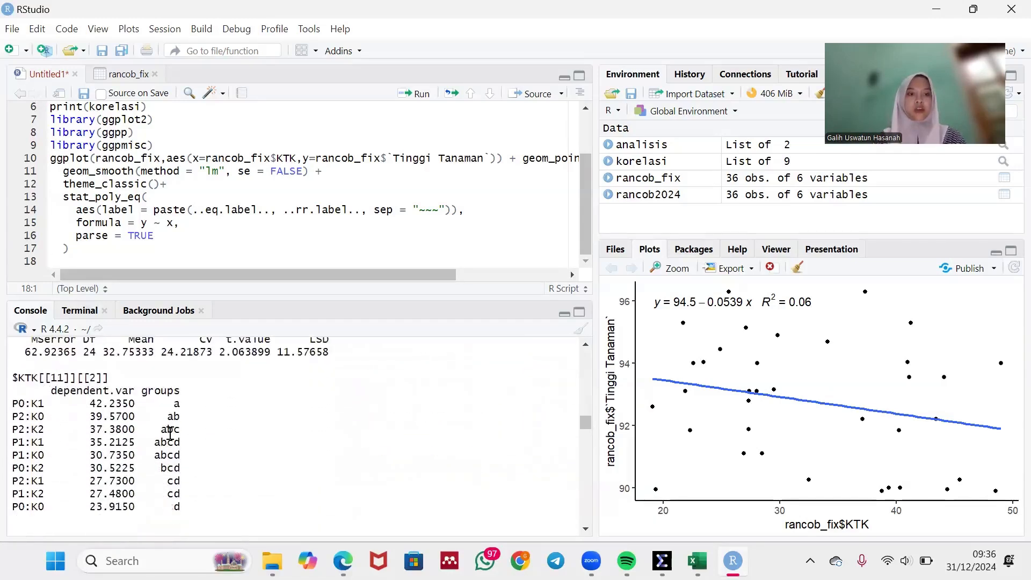
scroll(171, 433, "down", 1)
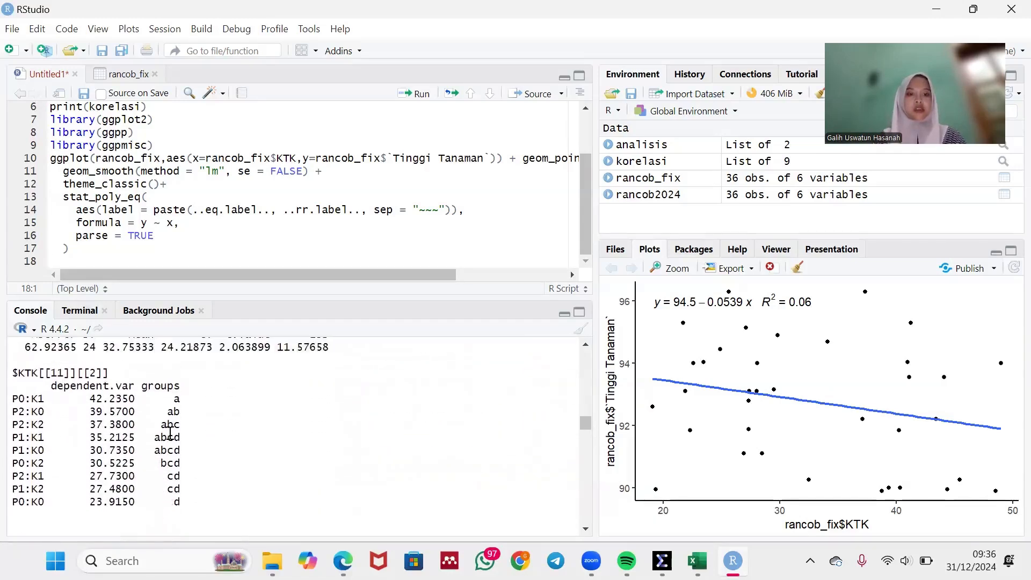
scroll(170, 433, "down", 1)
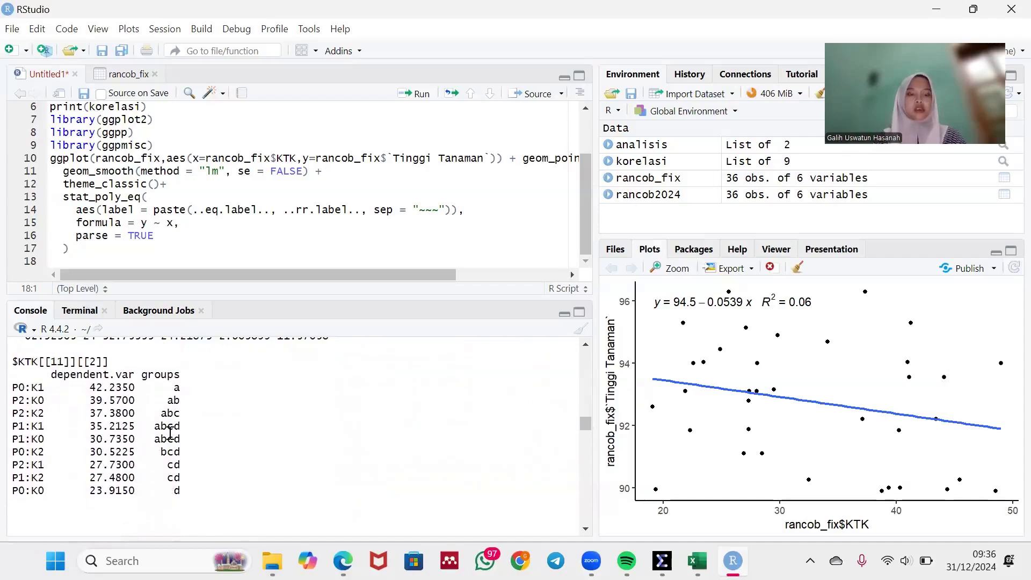
scroll(170, 433, "up", 1)
scroll(170, 433, "up", 2)
scroll(170, 433, "down", 3)
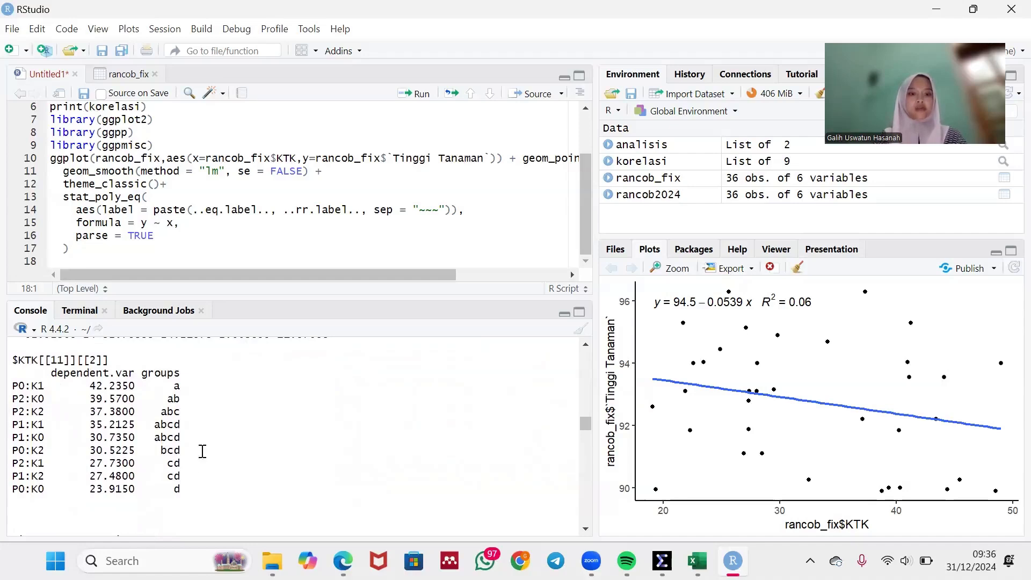
- Review the ANOVA table, R Square and Shapiro-Wilk normality test for Tinggi Tanaman in the console output
scroll(235, 449, "down", 4)
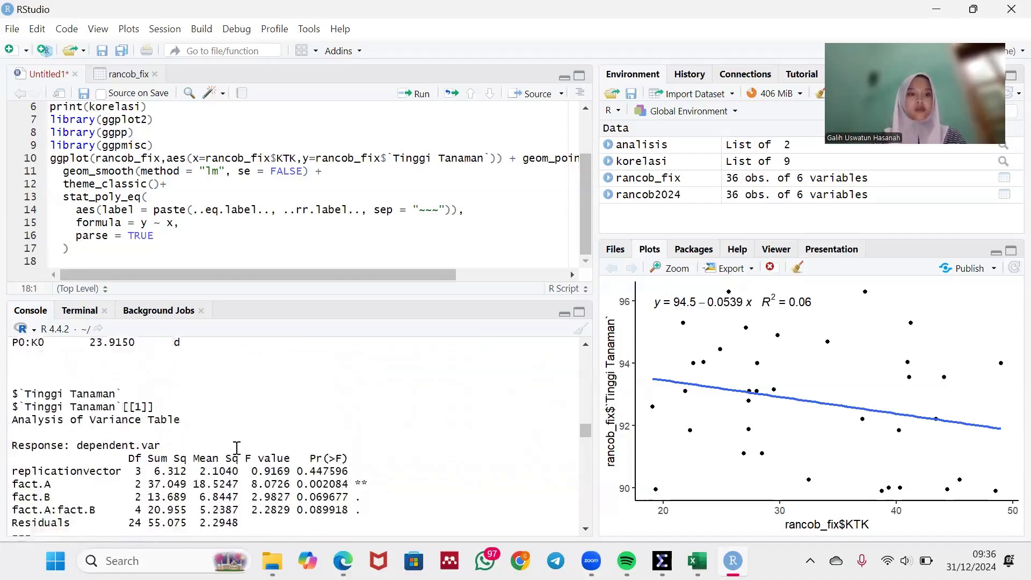
scroll(237, 447, "down", 2)
scroll(236, 447, "down", 1)
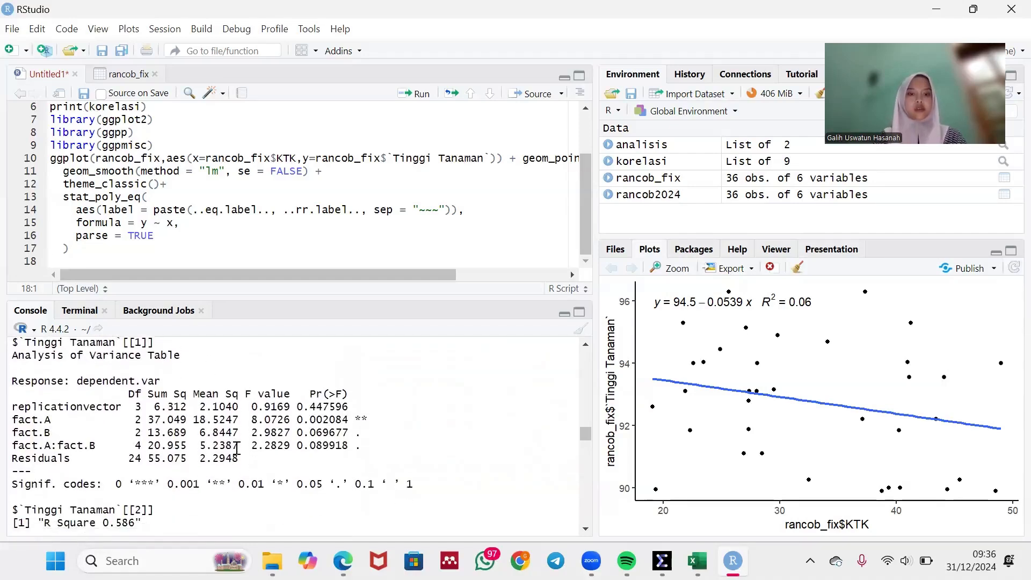
scroll(237, 447, "down", 1)
scroll(236, 447, "up", 2)
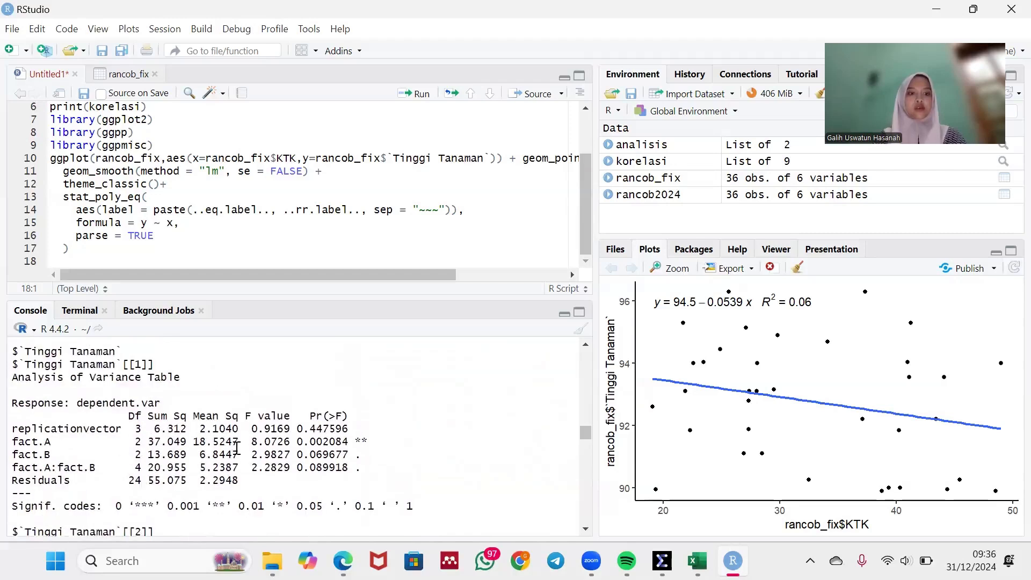
scroll(237, 447, "down", 1)
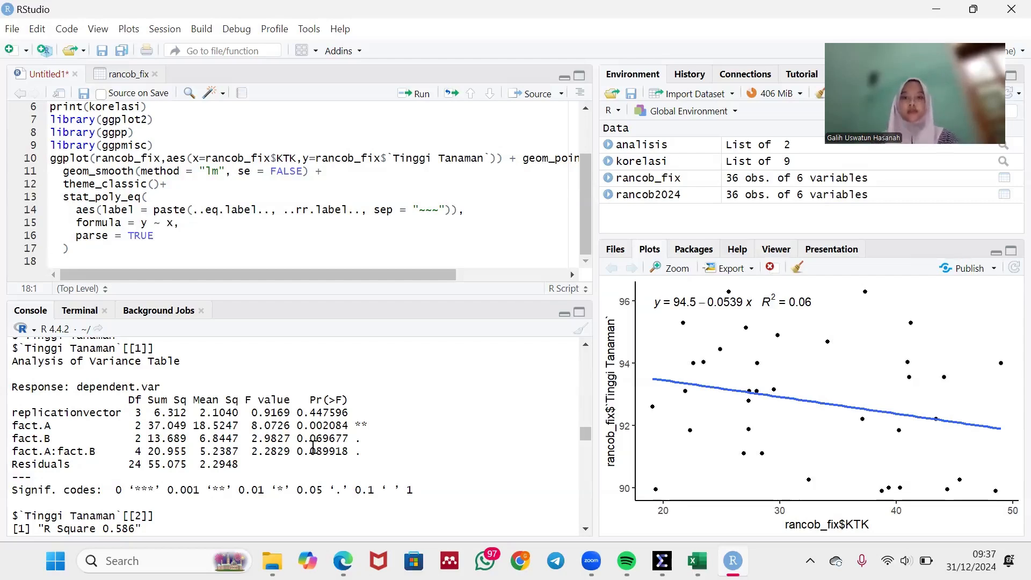
scroll(228, 438, "down", 3)
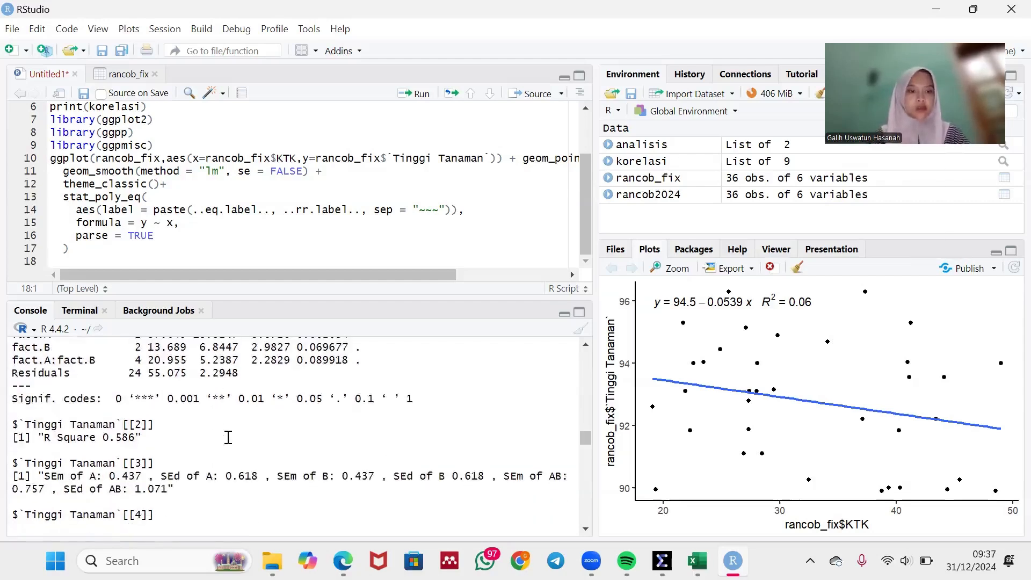
scroll(228, 438, "down", 3)
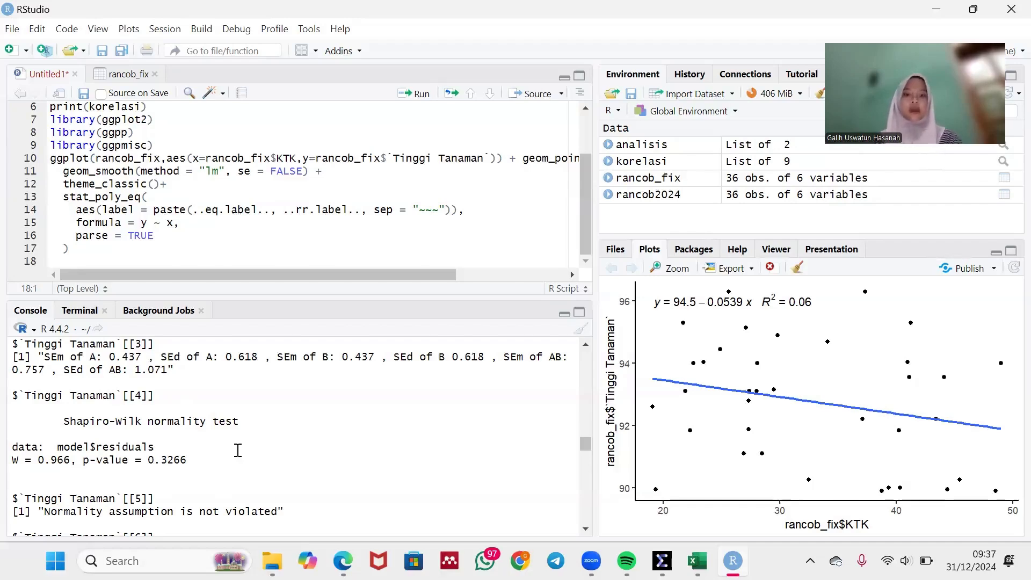
- Examine the Tinggi Tanaman mean comparison groups for the Dosis Pupuk and Khelator levels and their interaction in the console output
scroll(238, 450, "down", 5)
scroll(238, 449, "down", 2)
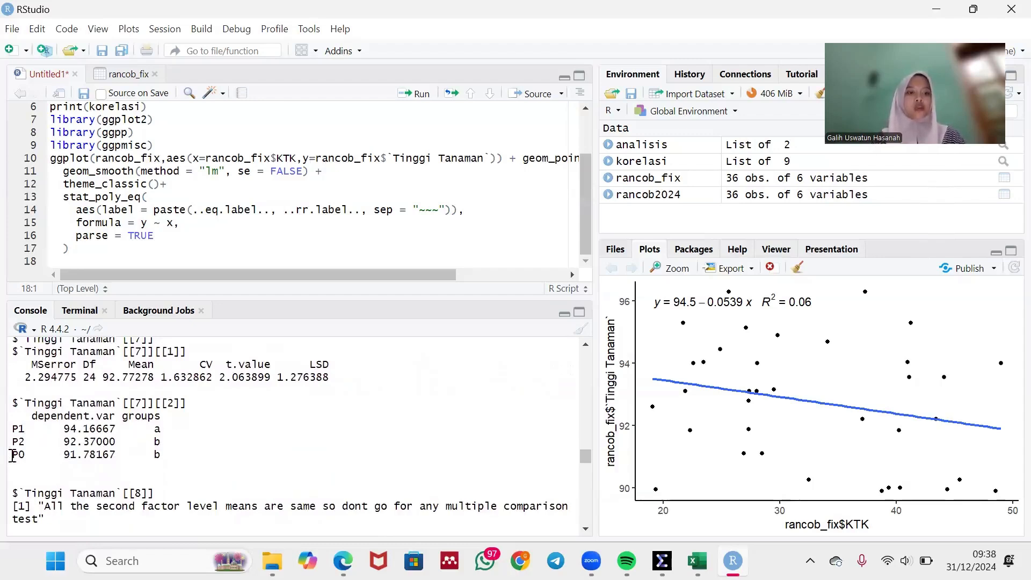
scroll(176, 453, "down", 5)
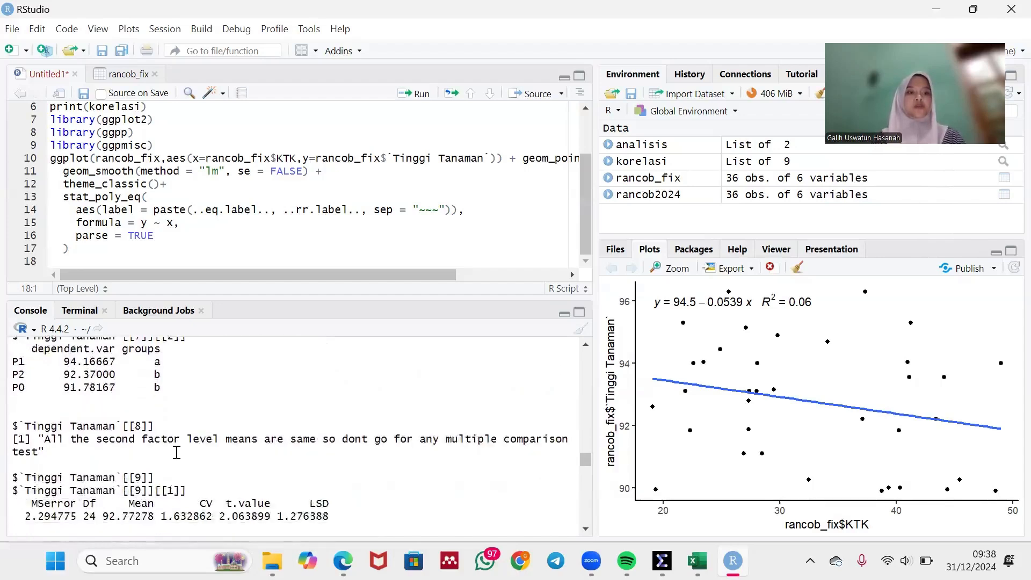
scroll(177, 452, "down", 1)
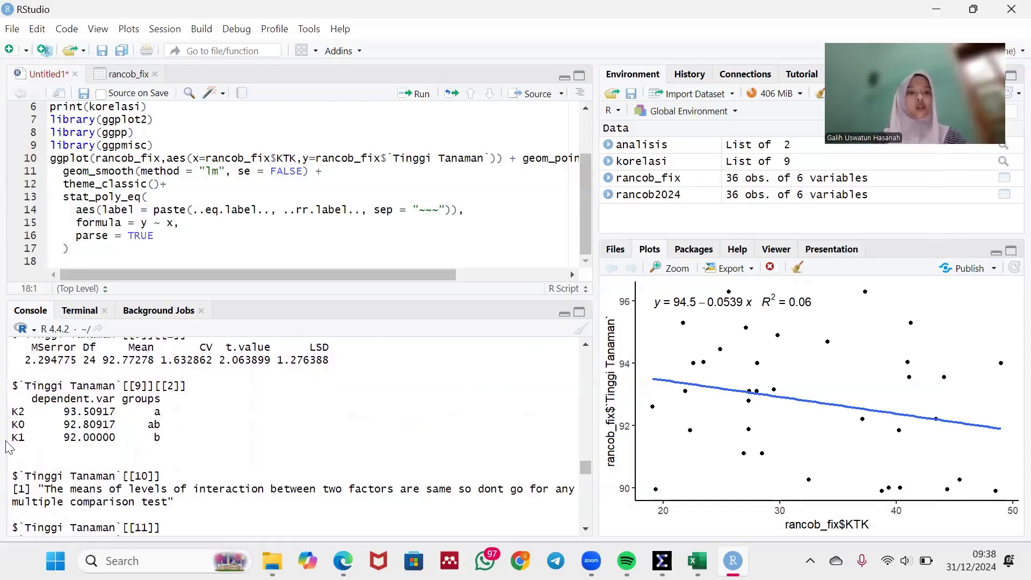
scroll(163, 452, "down", 1)
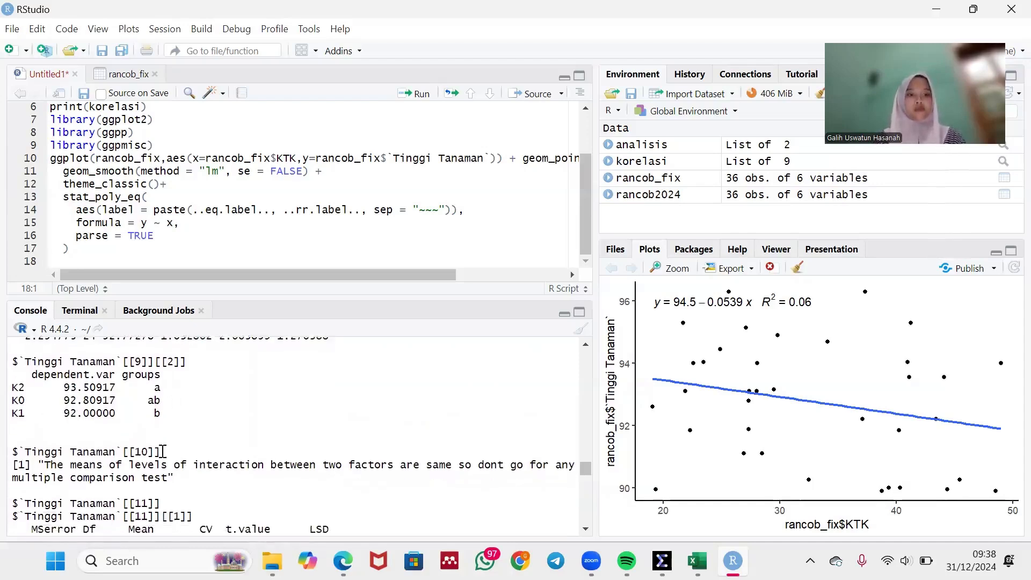
scroll(163, 452, "down", 5)
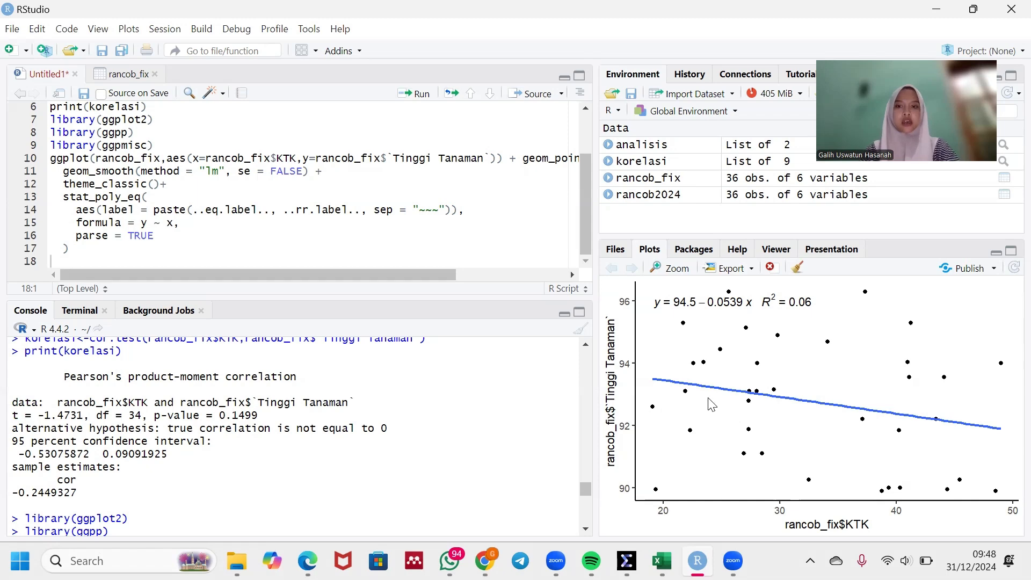
- Widen the plot area to enlarge the scatterplot of KTK against Tinggi Tanaman
left_click_drag(595, 394, 515, 419)
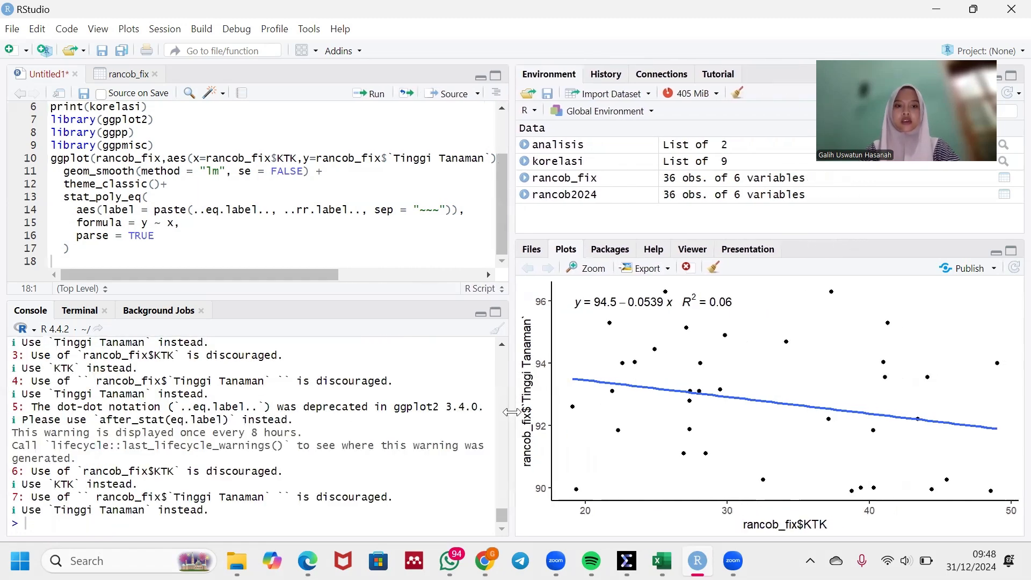